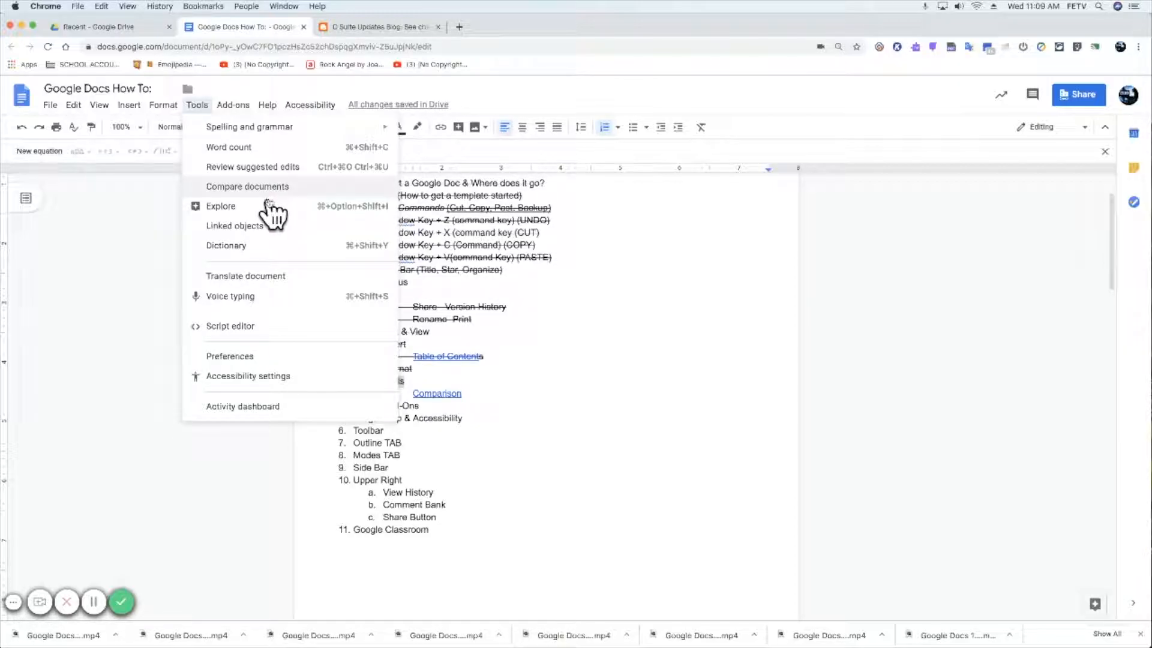
Misspell "Classroom" in item 11 by adding extra o's, and end the numbered list after it
mouse_move(273, 134)
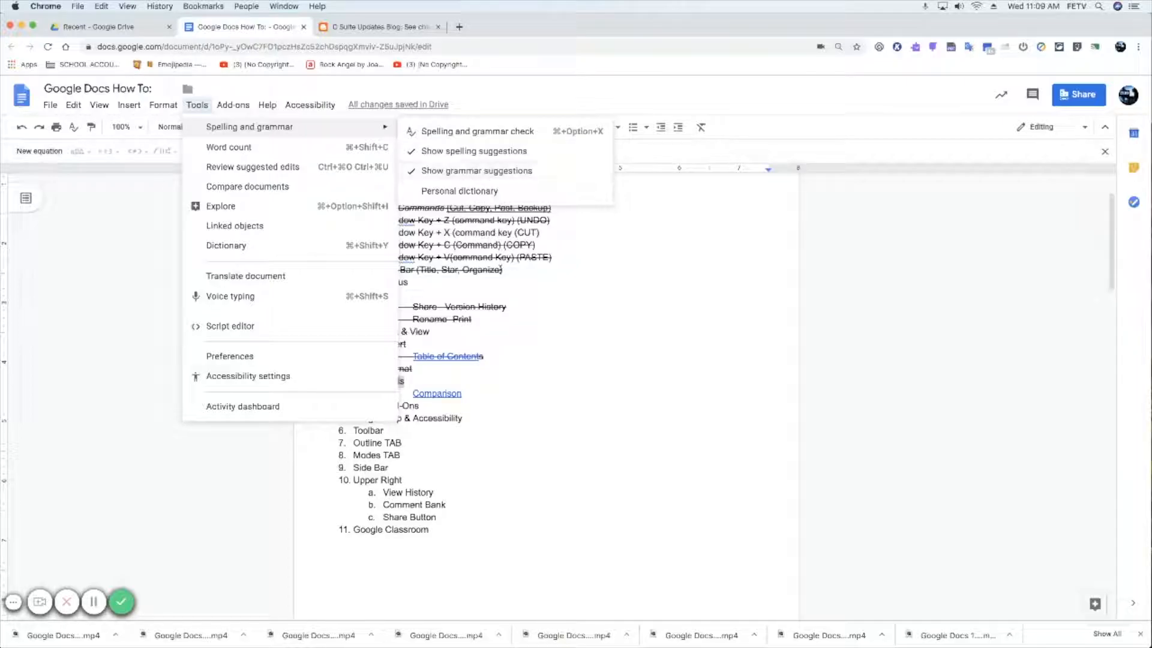
left_click(524, 532)
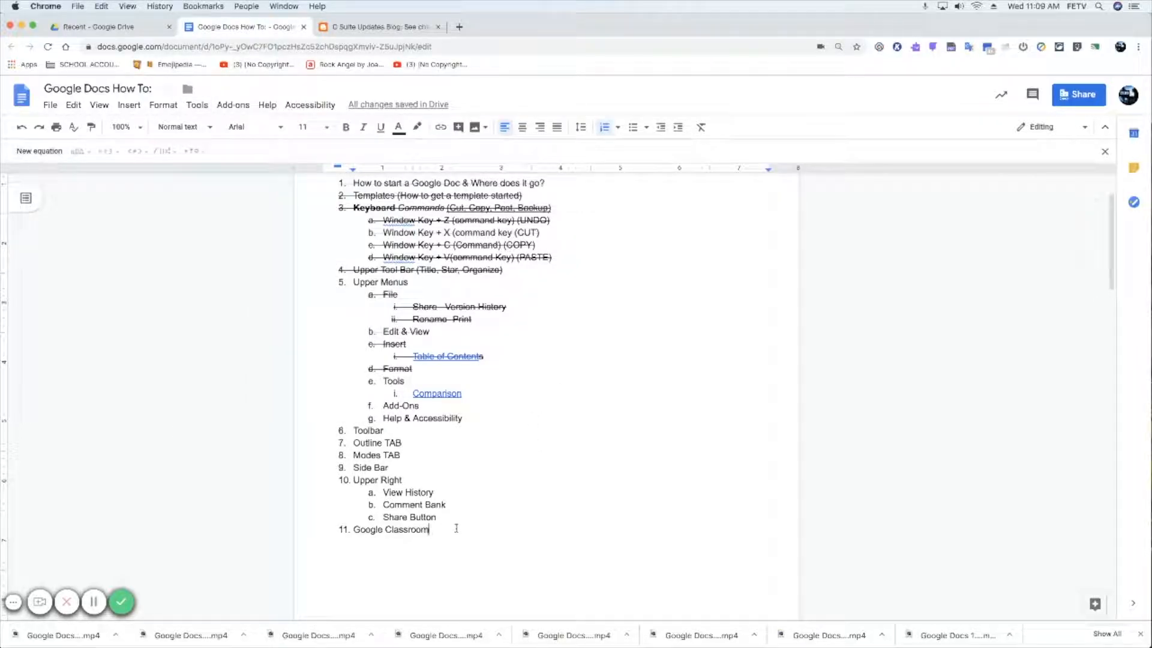
key("BackSpace")
type("ooom")
key("Return")
key("Return")
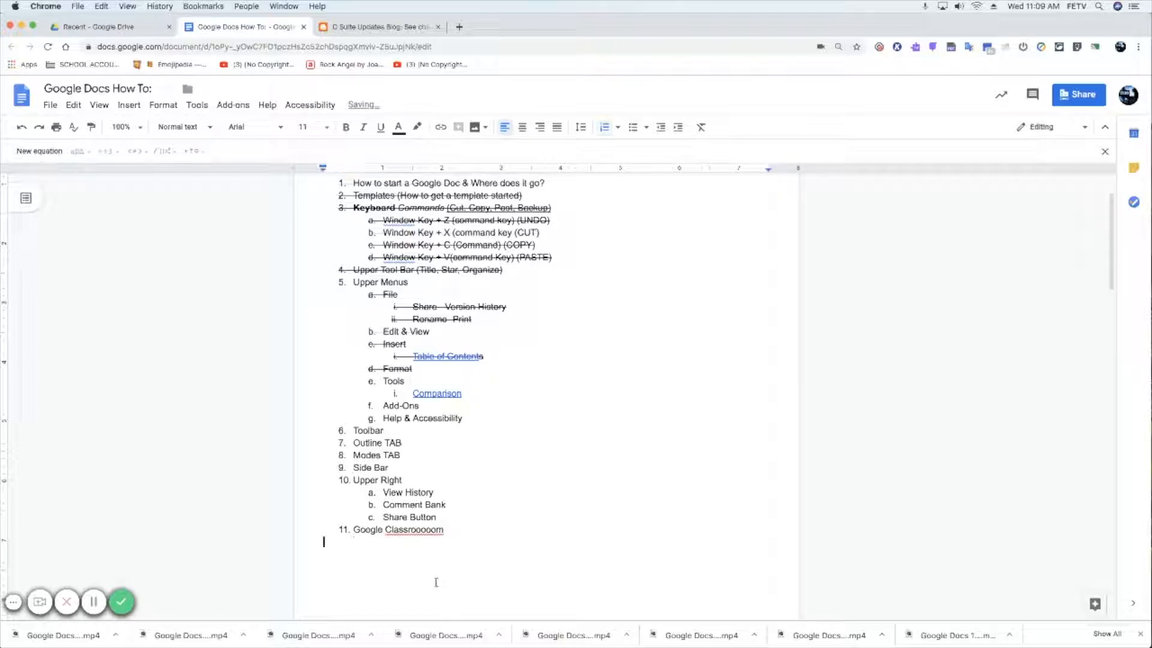
Correct the misspelled word in item 11 with the suggested spelling "Classroom"
left_click(431, 531)
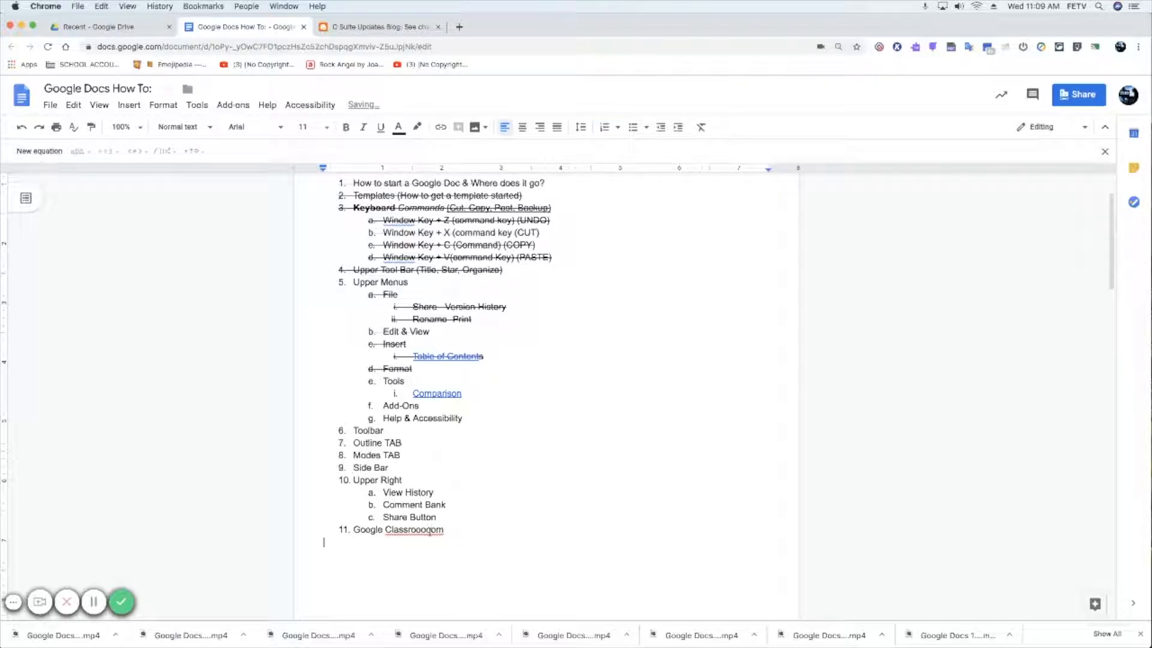
left_click(403, 525)
right_click(420, 526)
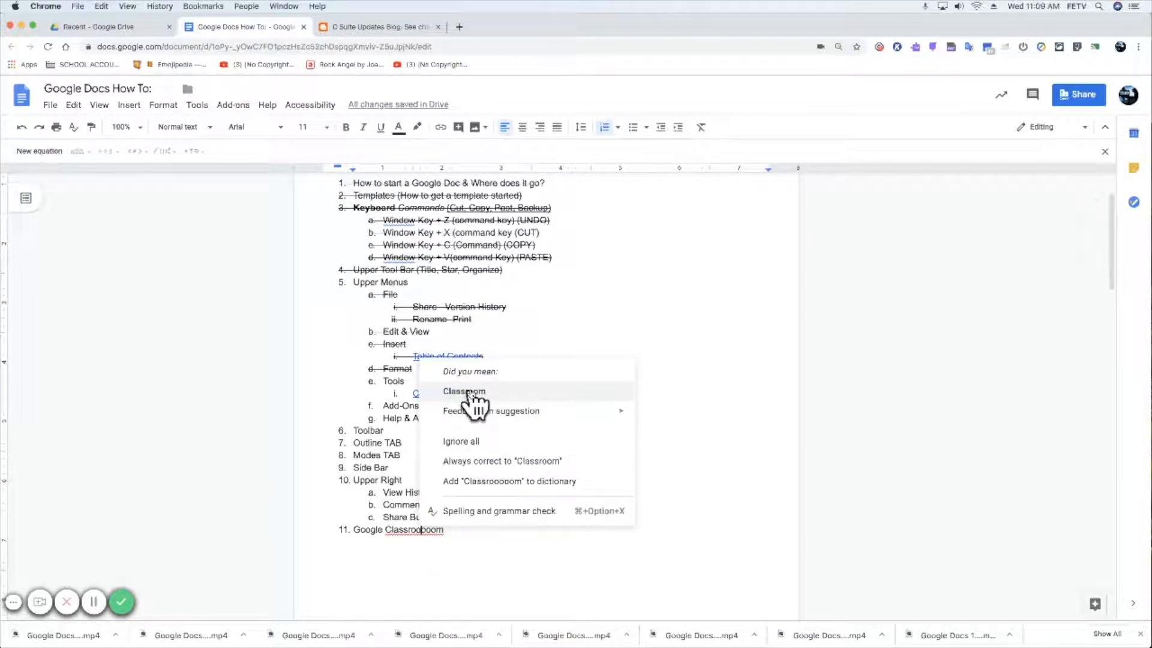
mouse_move(489, 416)
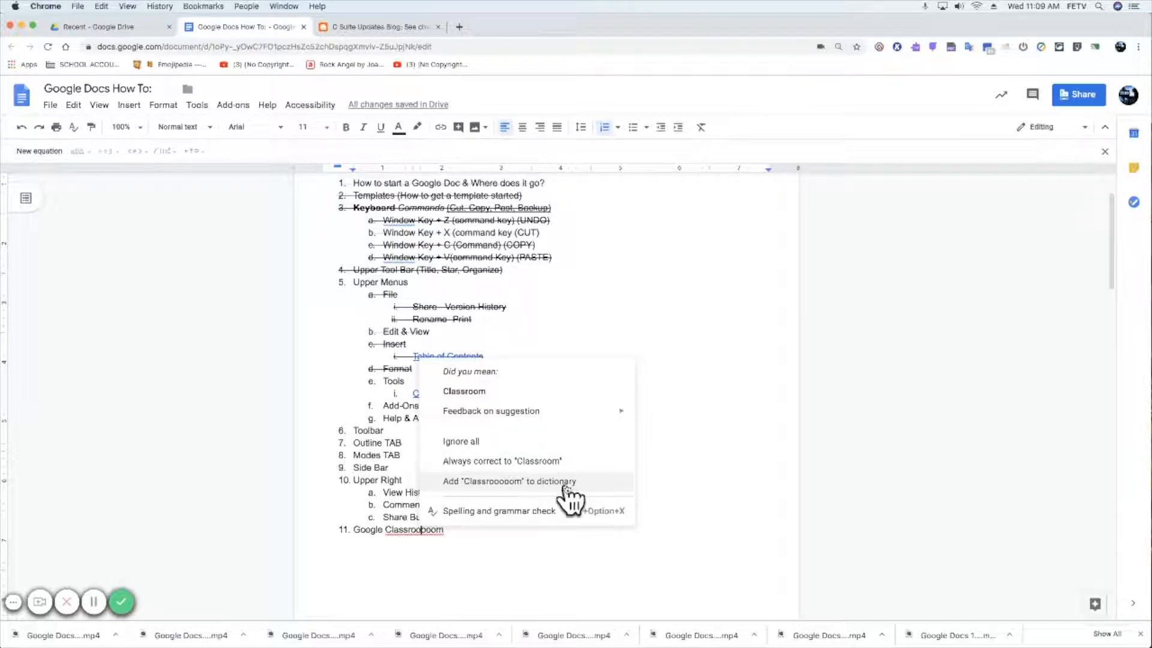
left_click(465, 391)
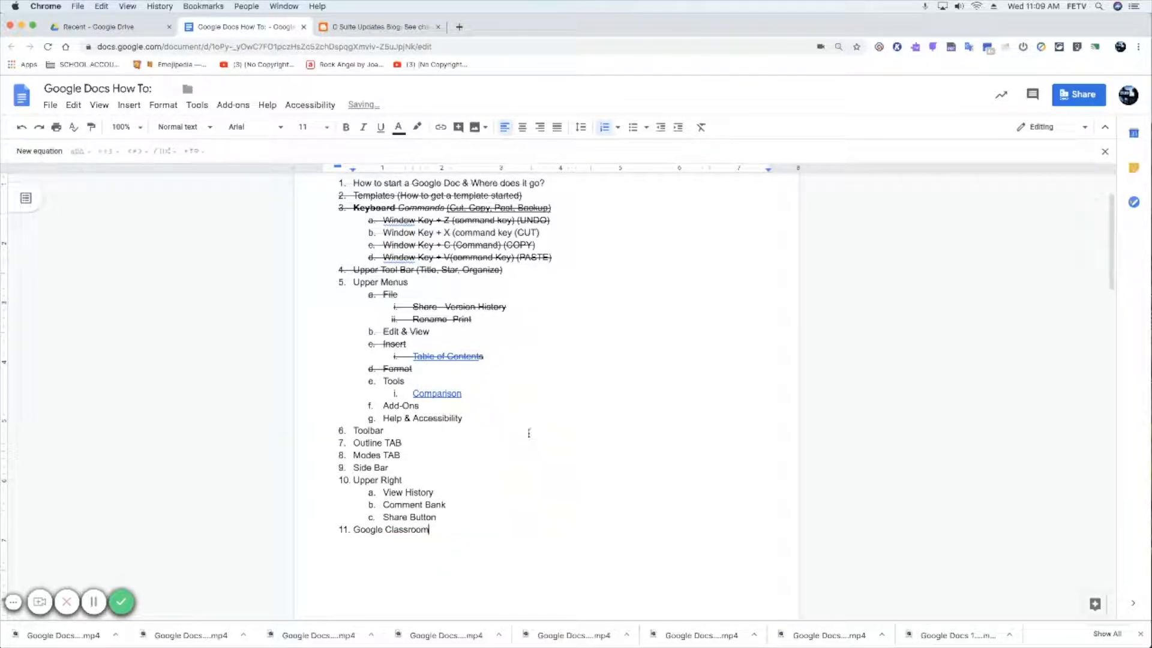
Examine the words saved in the personal spelling dictionary and close it without changes
left_click(232, 105)
left_click(197, 106)
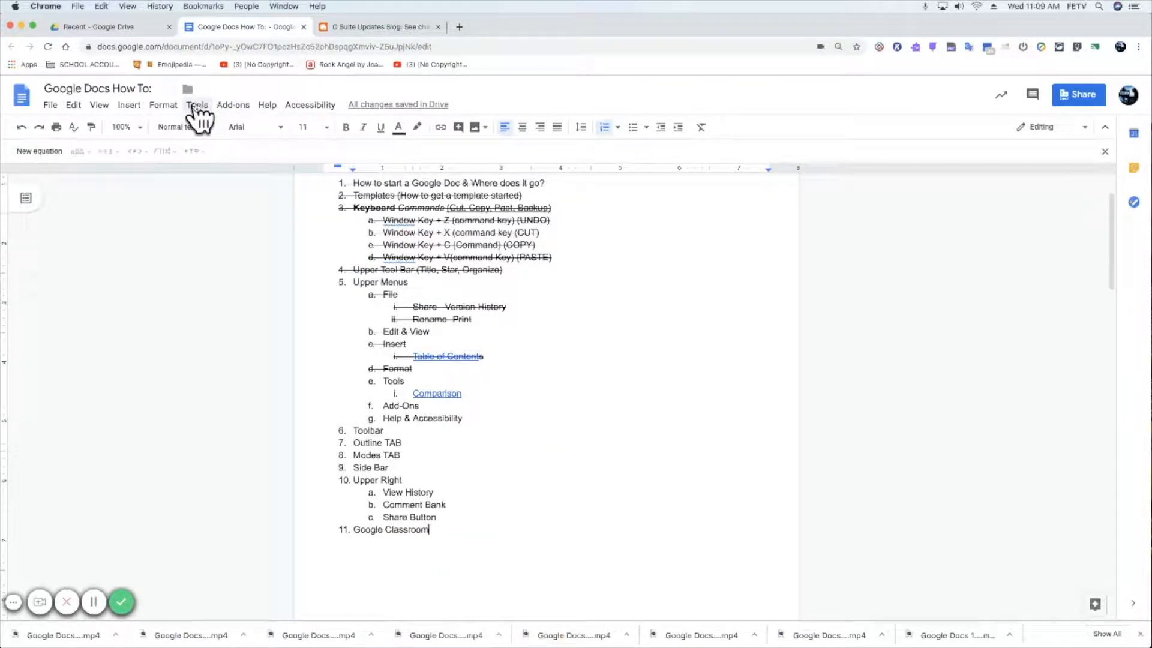
left_click(197, 106)
mouse_move(218, 128)
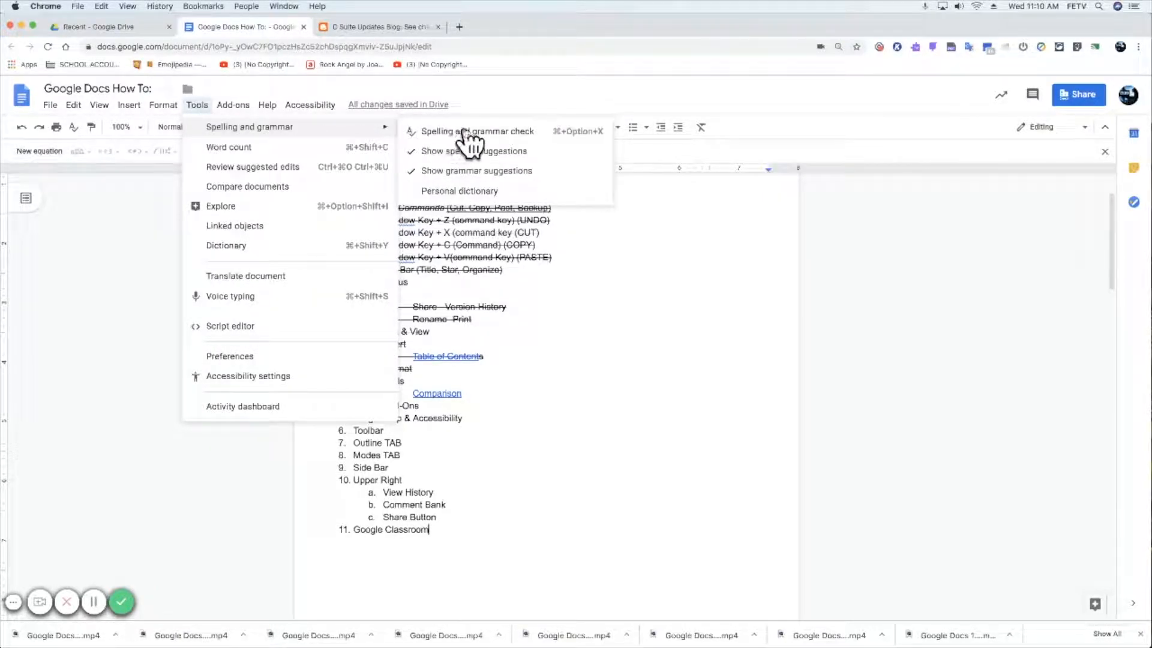
left_click(469, 192)
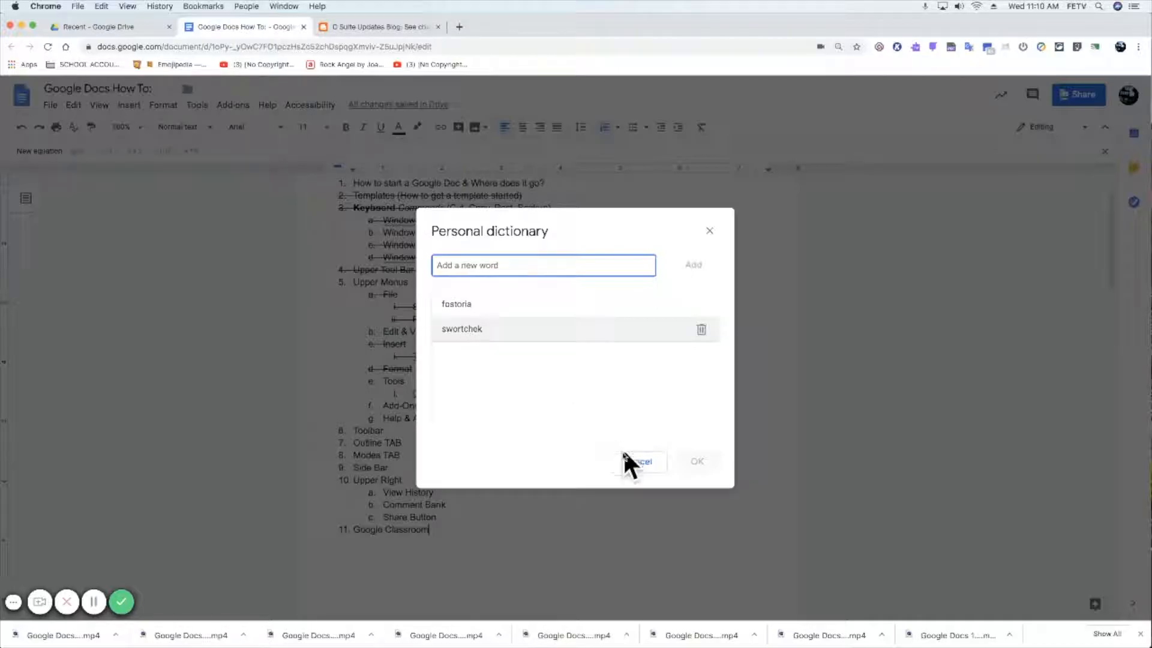
left_click(652, 455)
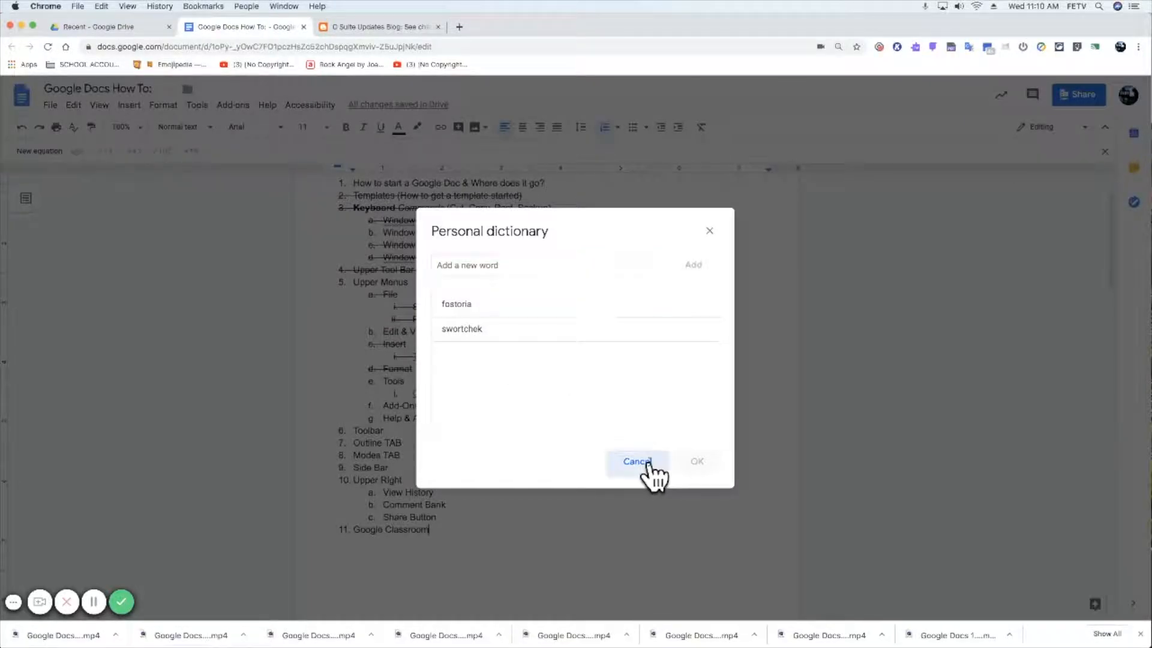
Open the document's word count and turn on displaying the word count while typing
left_click(188, 109)
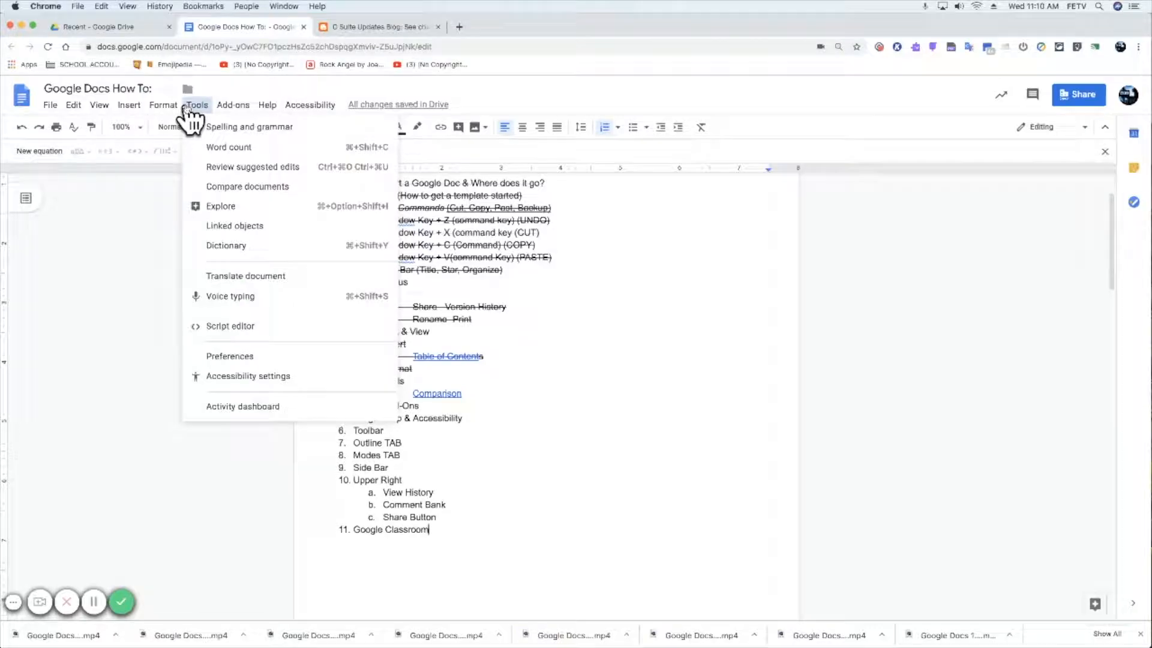
left_click(244, 150)
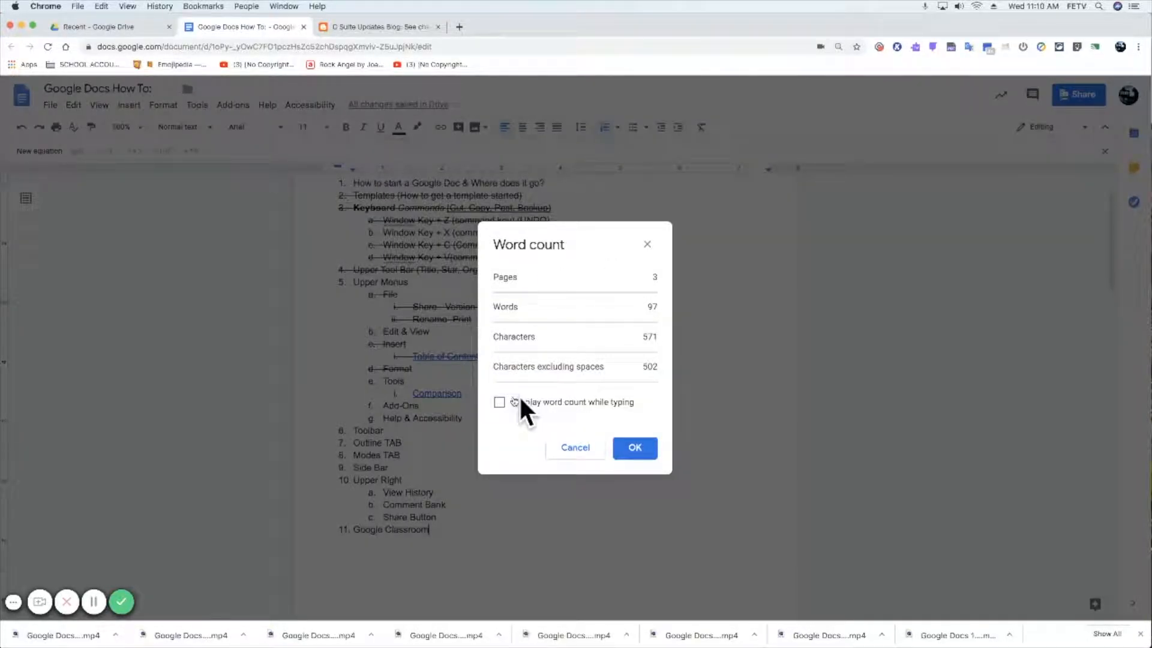
left_click(500, 403)
left_click(636, 448)
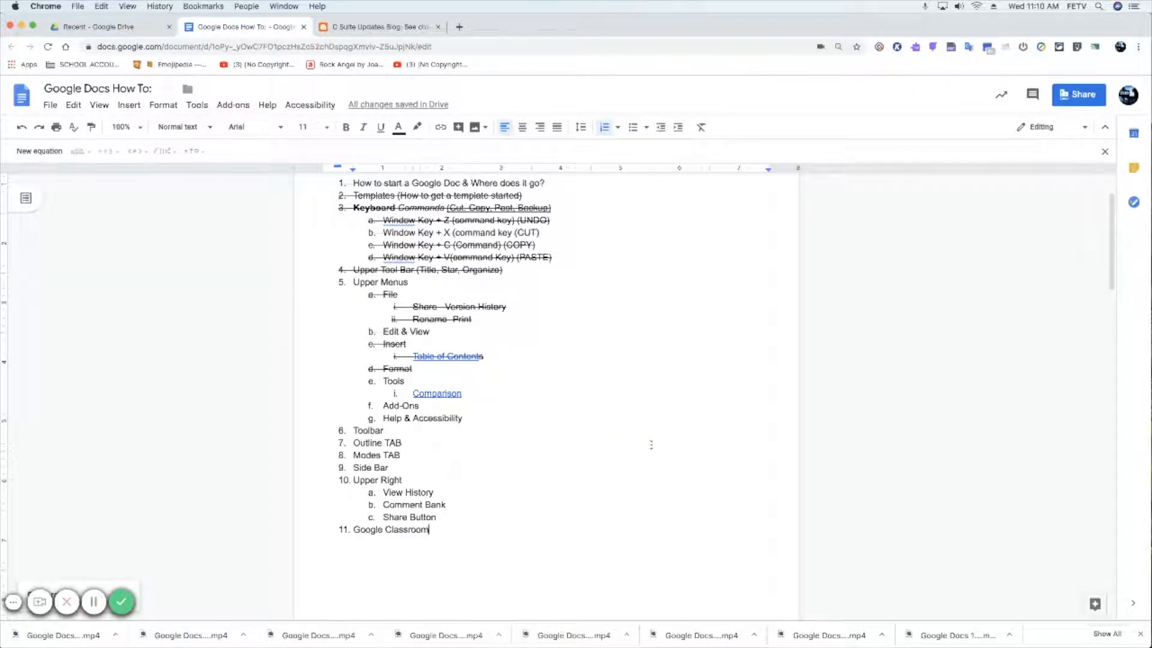
Expand the live word counter to view the page, word and character counts
scroll(651, 445, "down", 1)
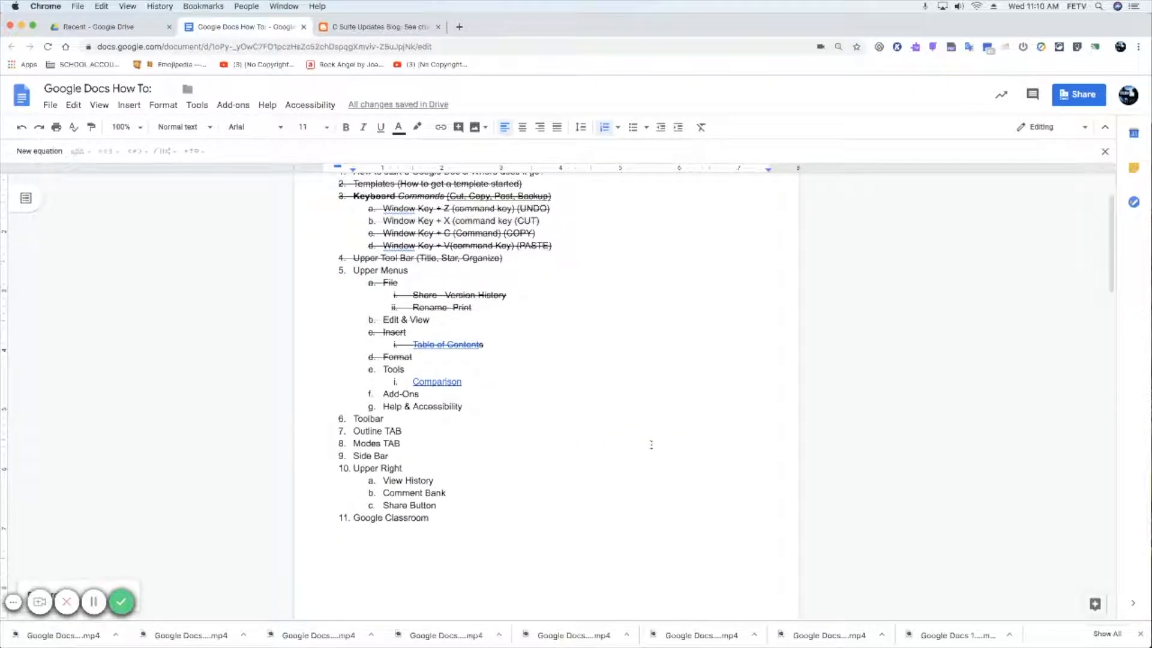
left_click(13, 602)
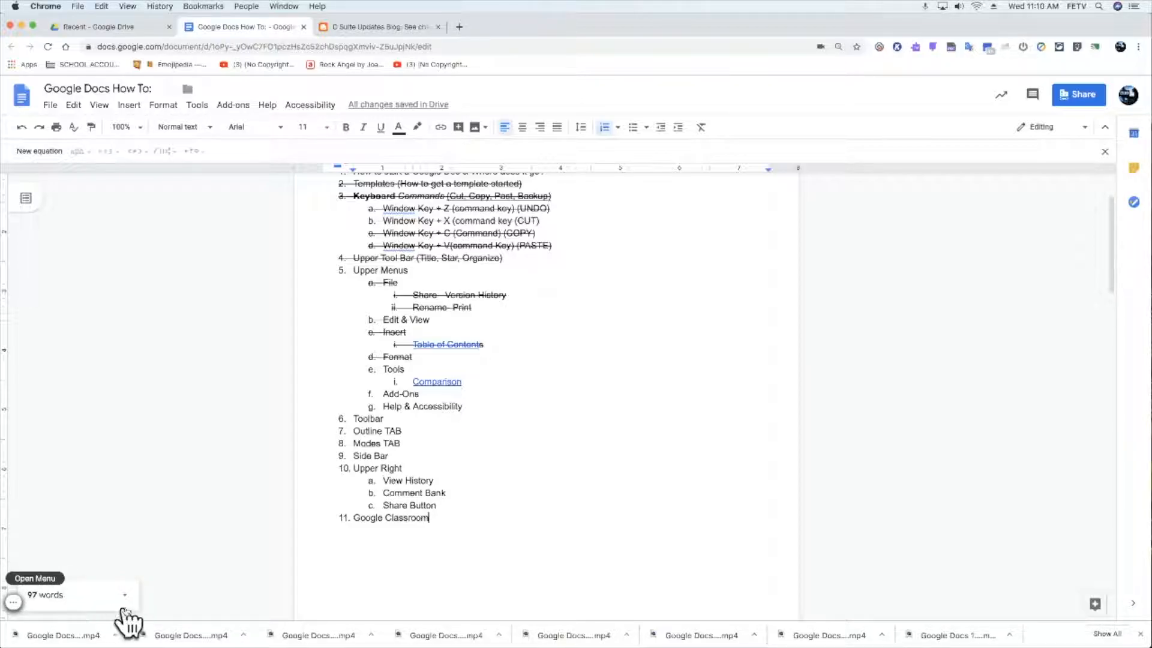
left_click(124, 596)
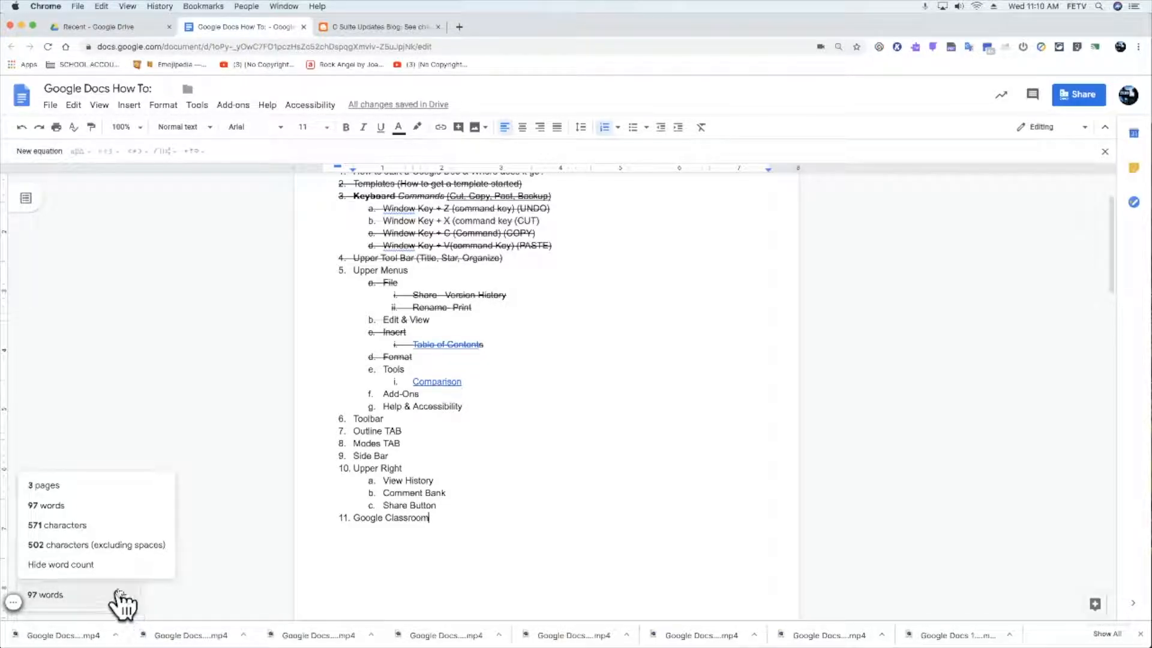
Add "CLASSROOM CLASSROOM" after "Google Classroom" in item 11 and check the live word counter's details
left_click(453, 516)
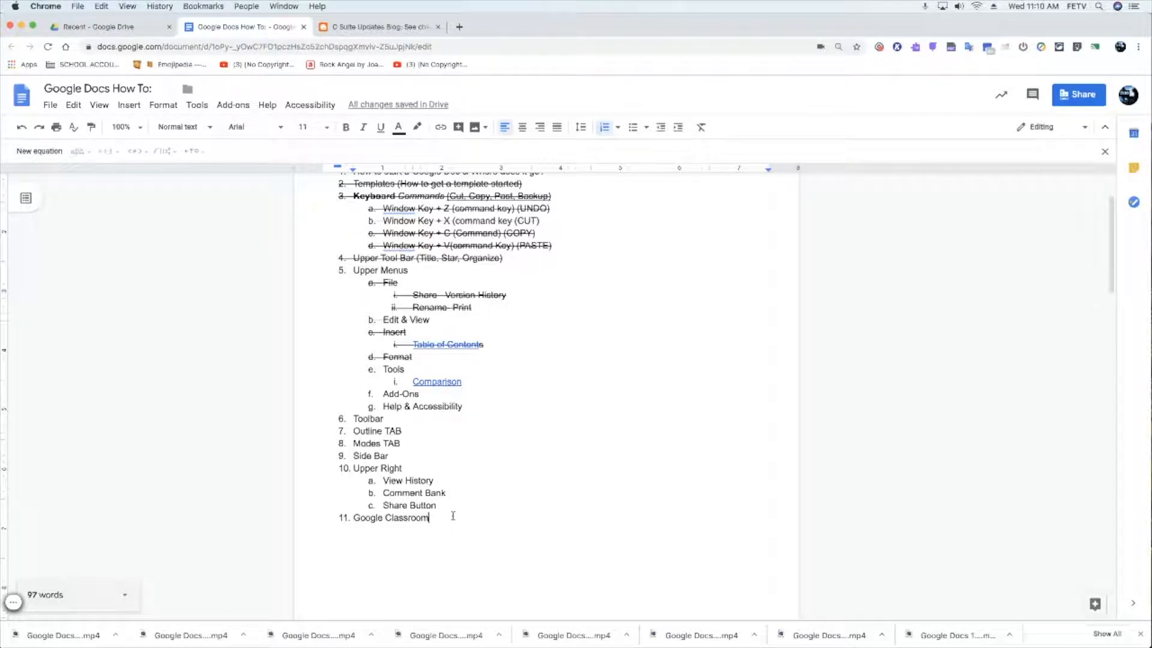
type("CLASSROOM")
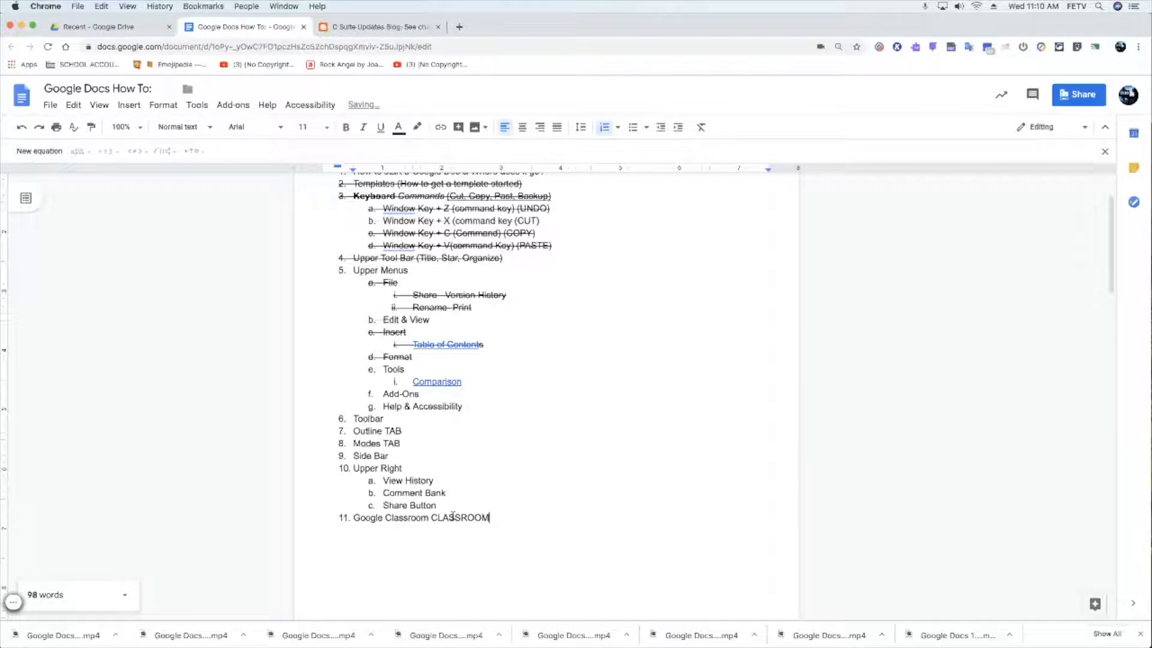
type(" CLASSROOM")
left_click(124, 596)
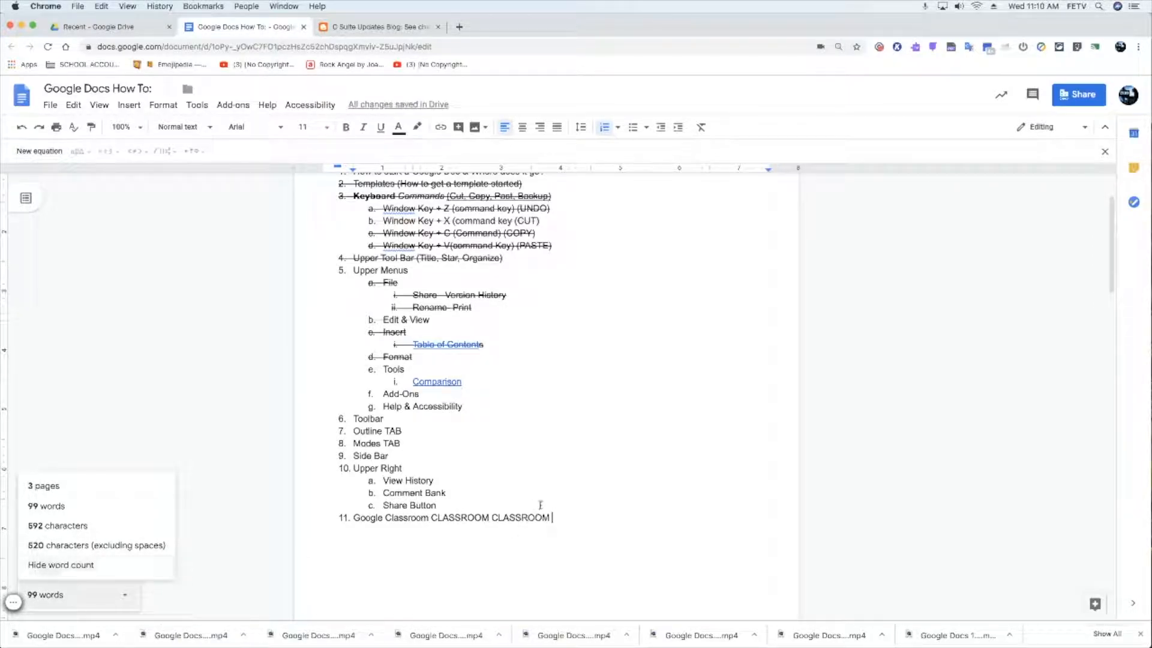
left_click(570, 506)
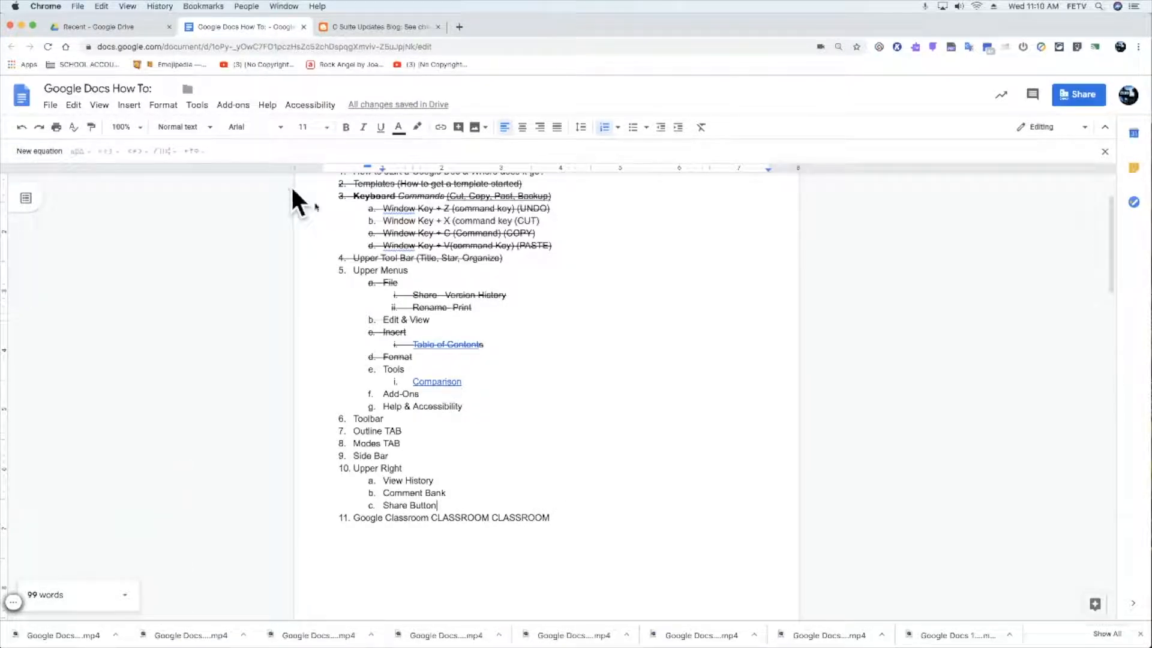
Switch the document to Suggesting mode and suggest deleting "V(command Key) (PASTE)" from item 3d
left_click(198, 107)
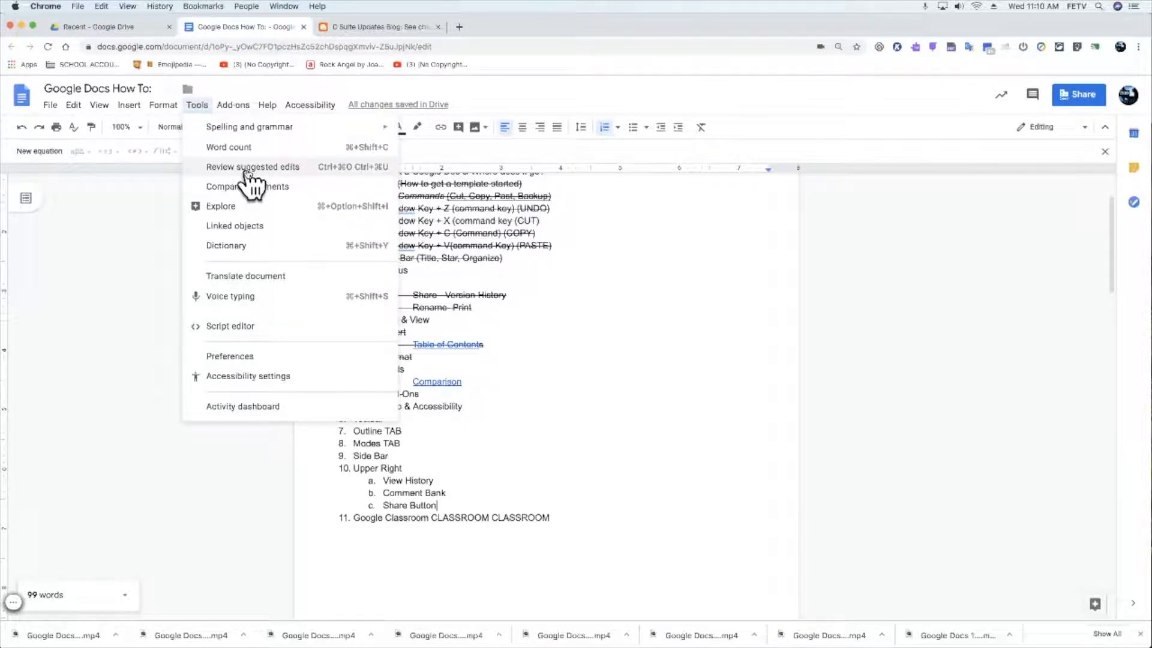
left_click(1038, 129)
left_click(1056, 179)
left_click_drag(552, 246, 442, 245)
key("BackSpace")
Open the review of suggested edits, close it, and reject the suggested deletion in item 3d
left_click(163, 105)
mouse_move(198, 104)
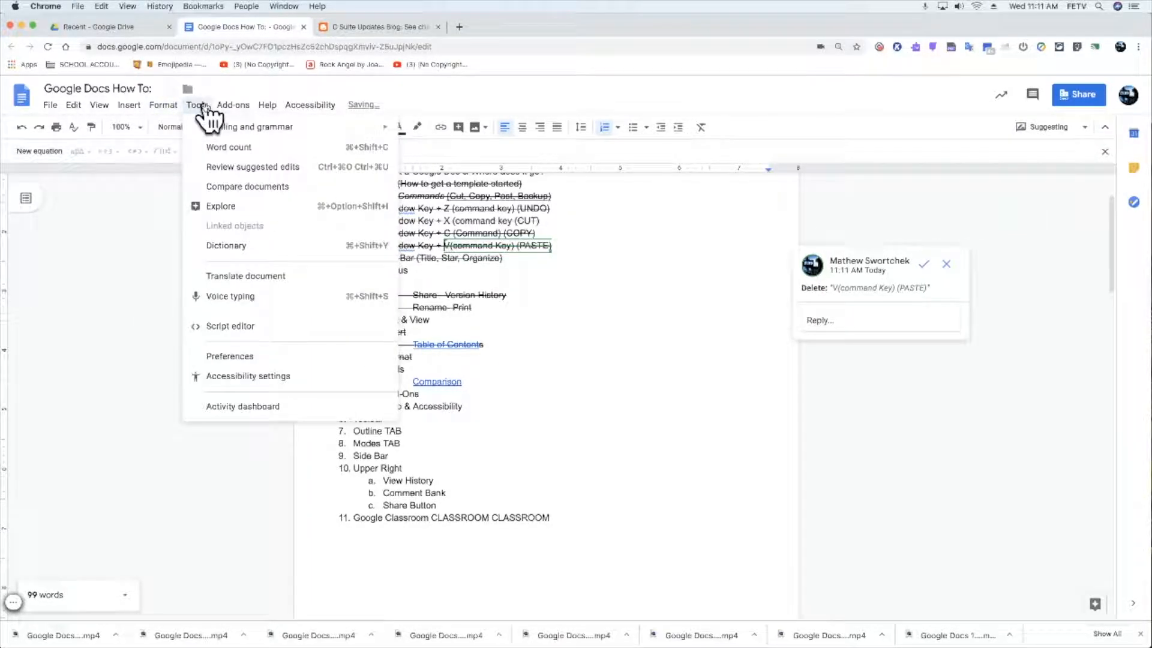
left_click(223, 167)
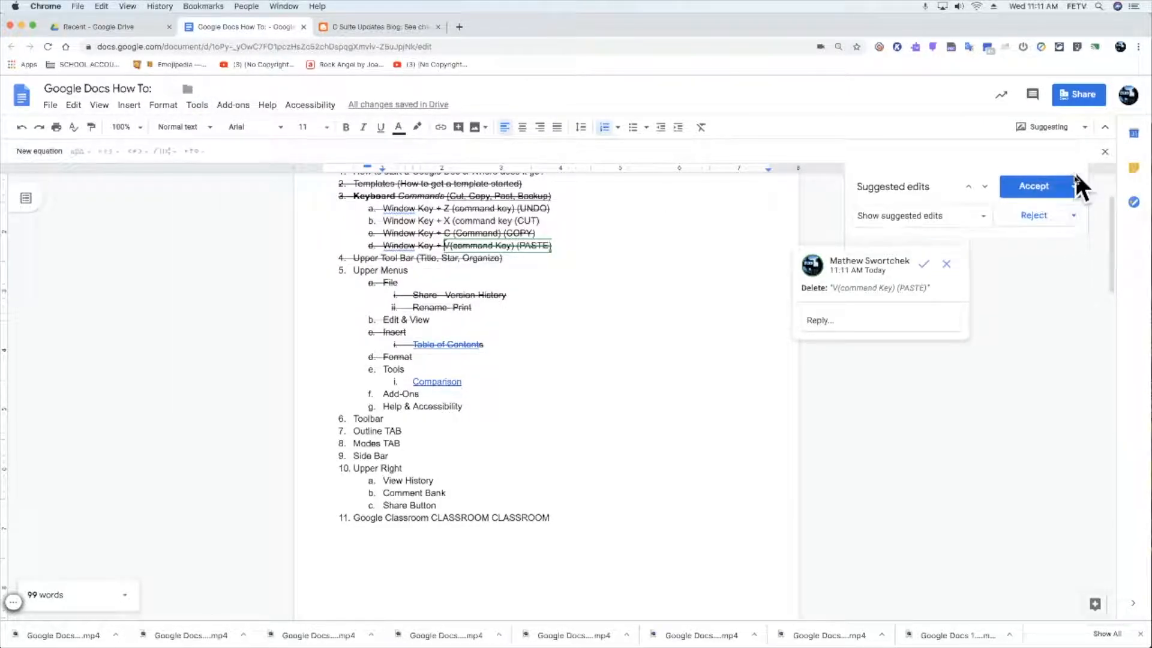
left_click(1073, 176)
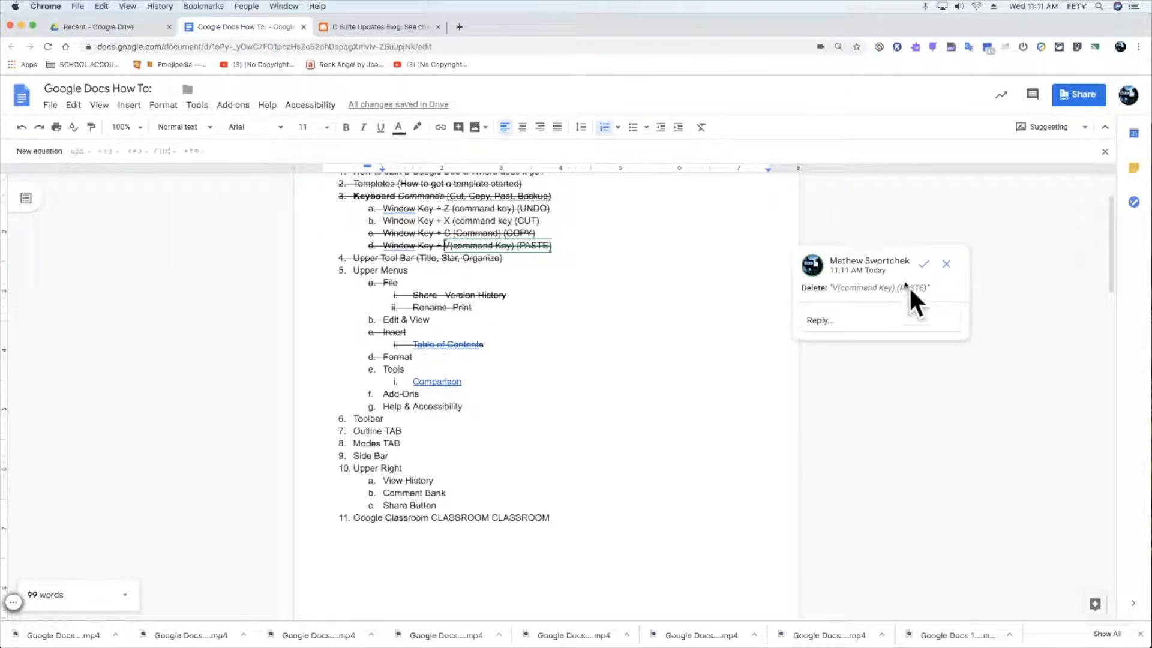
left_click(948, 265)
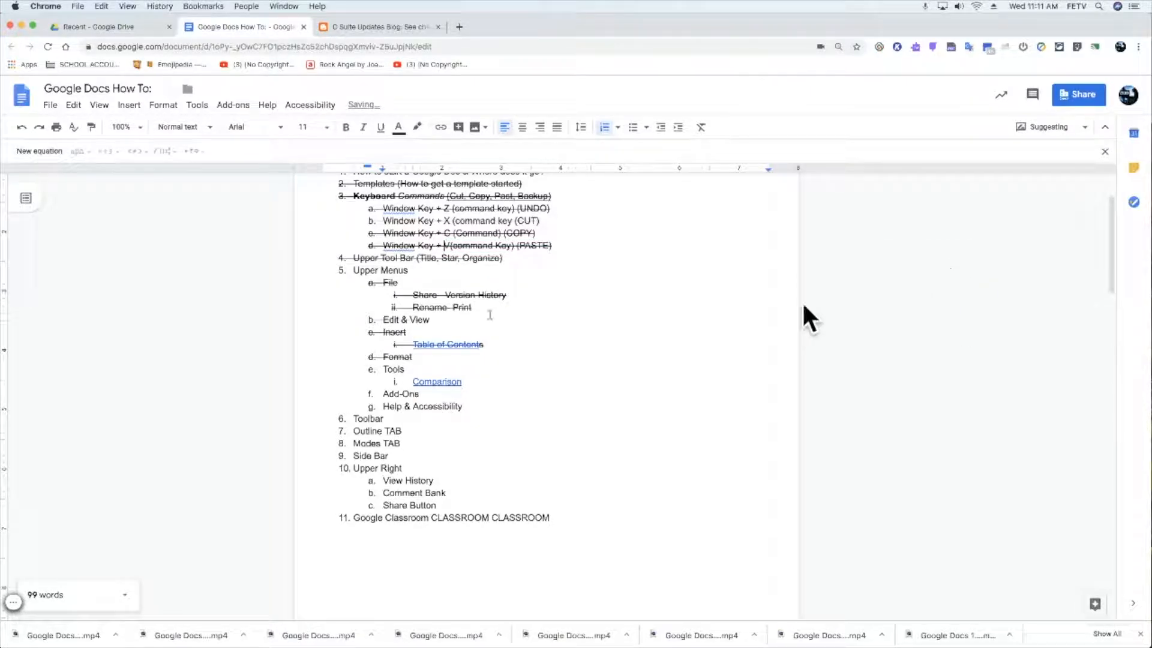
Start a document comparison and choose "Advanced TV Outside Work Declaration Parent Letter_" from the recent files as the comparison document
left_click(197, 106)
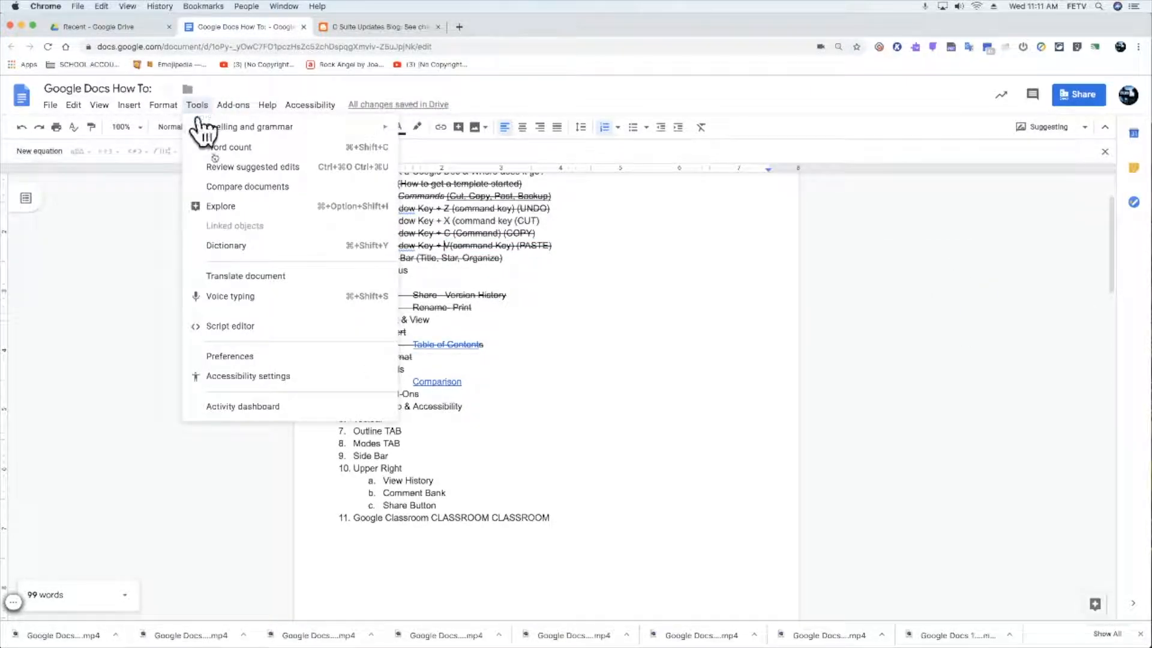
left_click(229, 188)
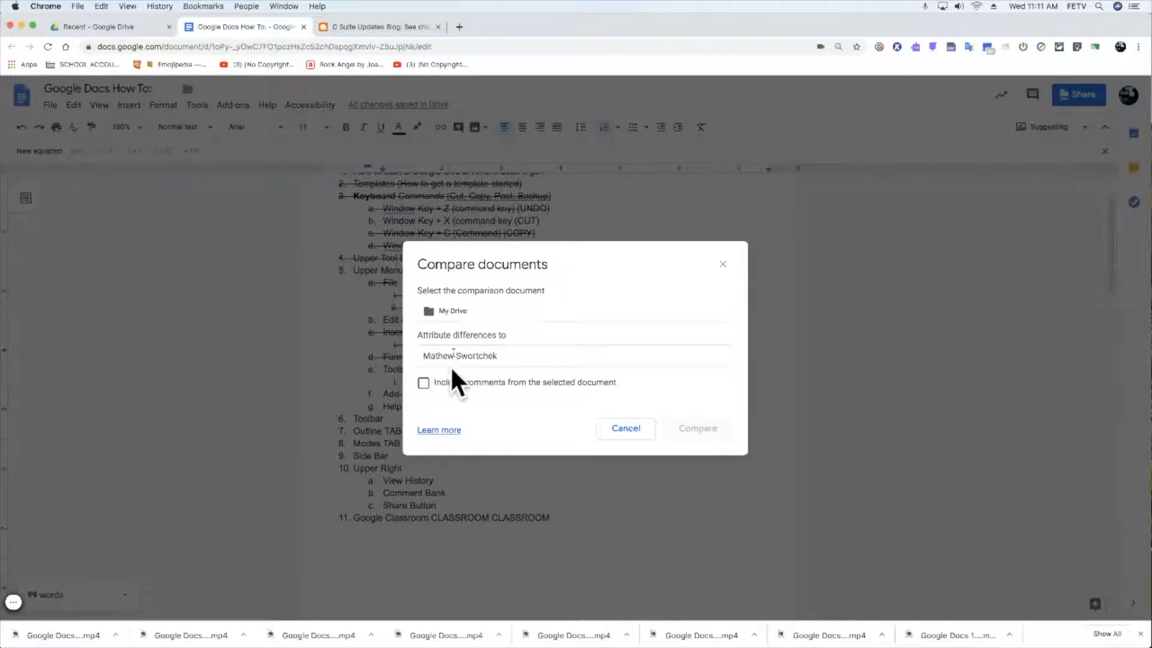
left_click(423, 384)
left_click(423, 384)
left_click(538, 360)
left_click(498, 311)
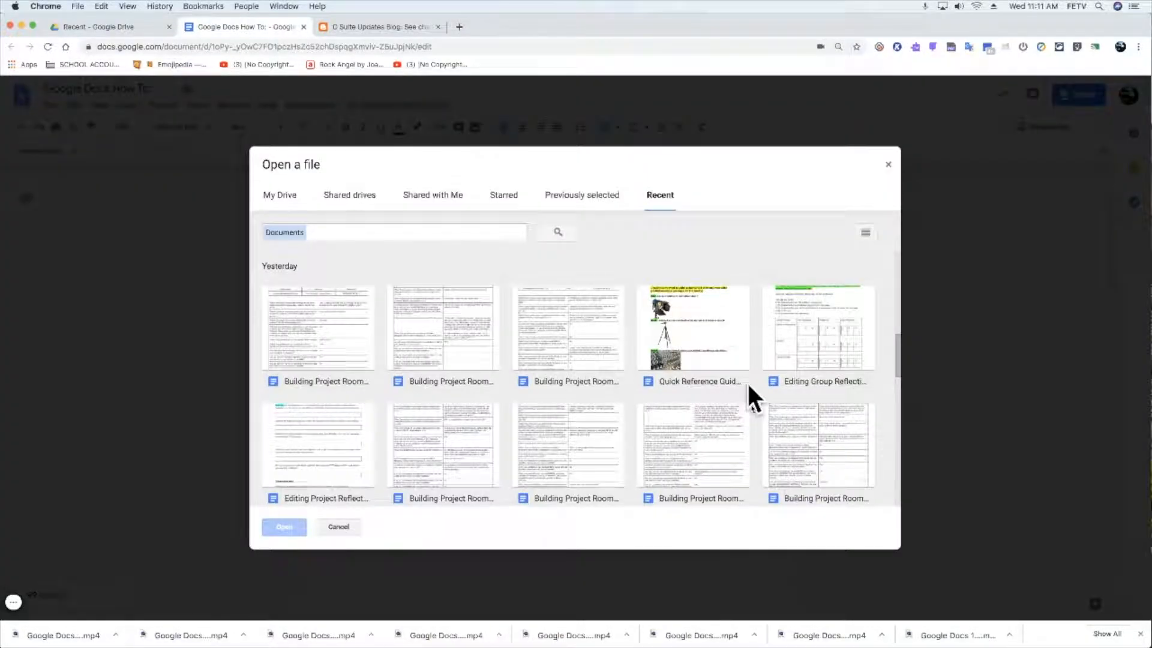
scroll(757, 412, "down", 10)
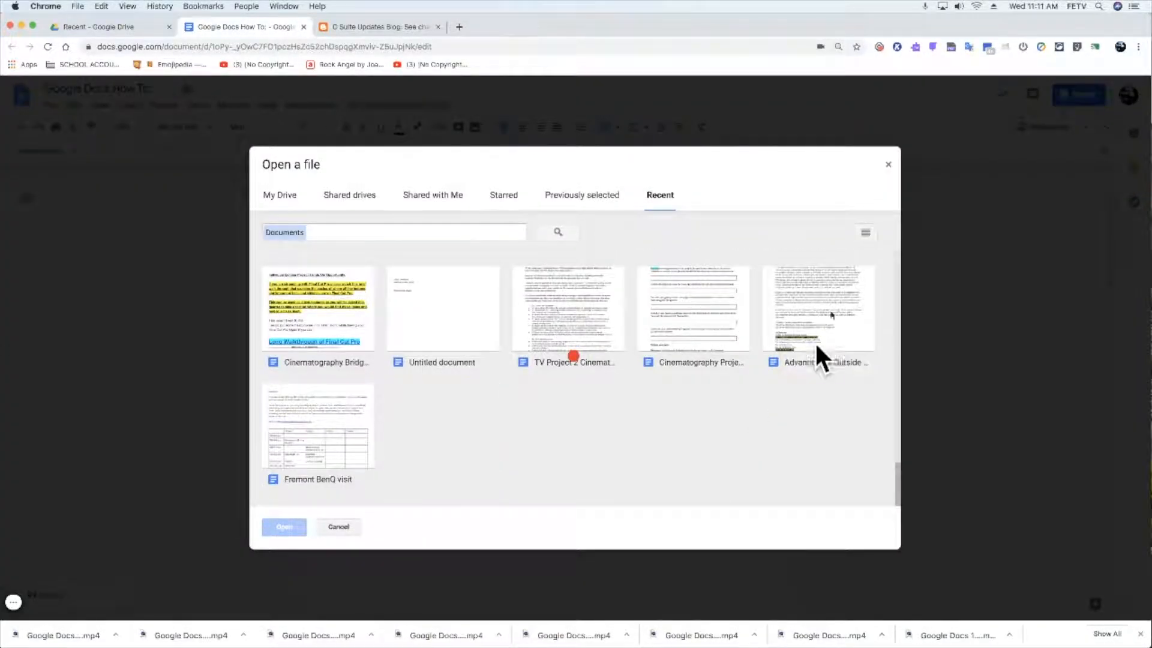
left_click(844, 316)
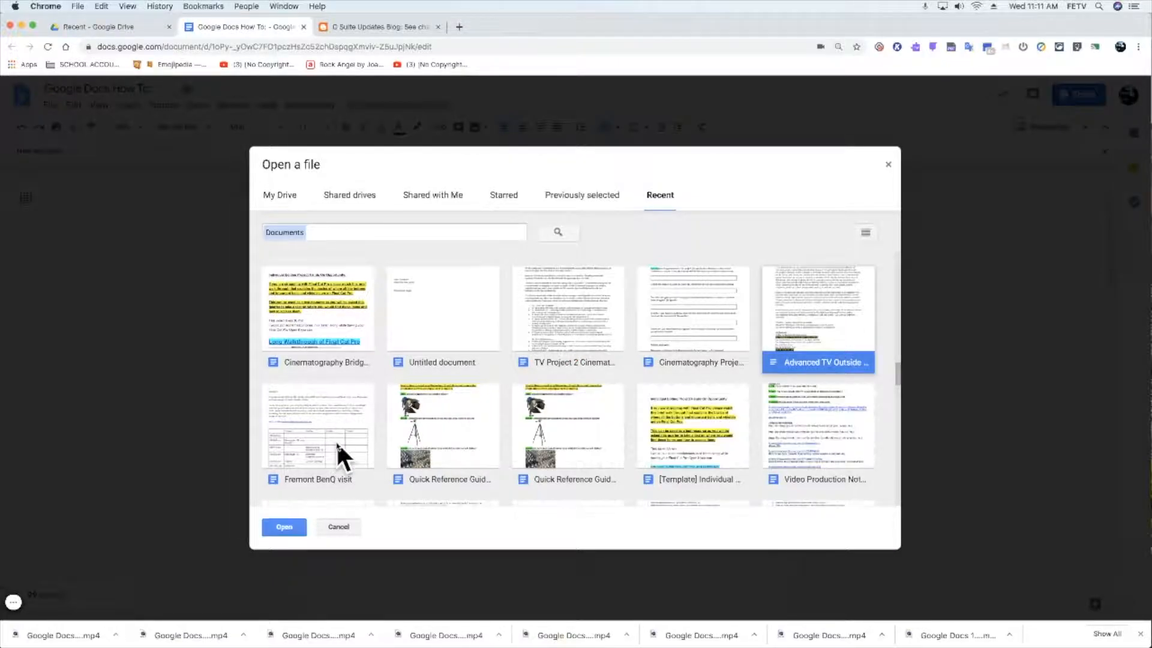
left_click(286, 528)
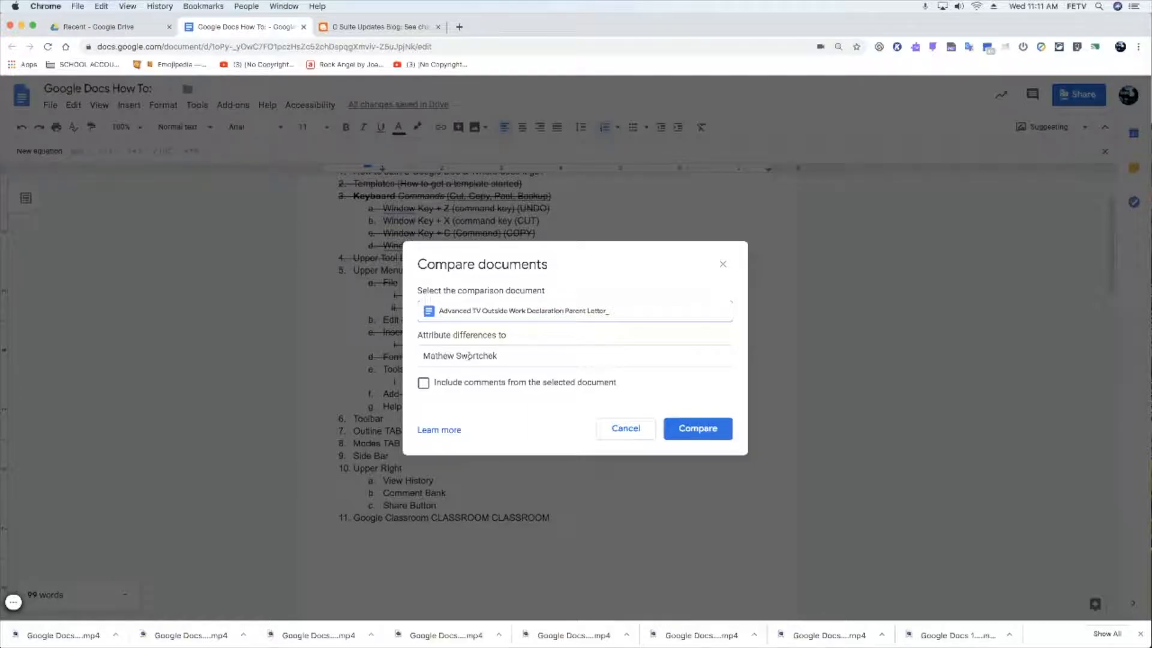
Run the comparison without including comments, and open the resulting document to look through the differences
left_click(707, 429)
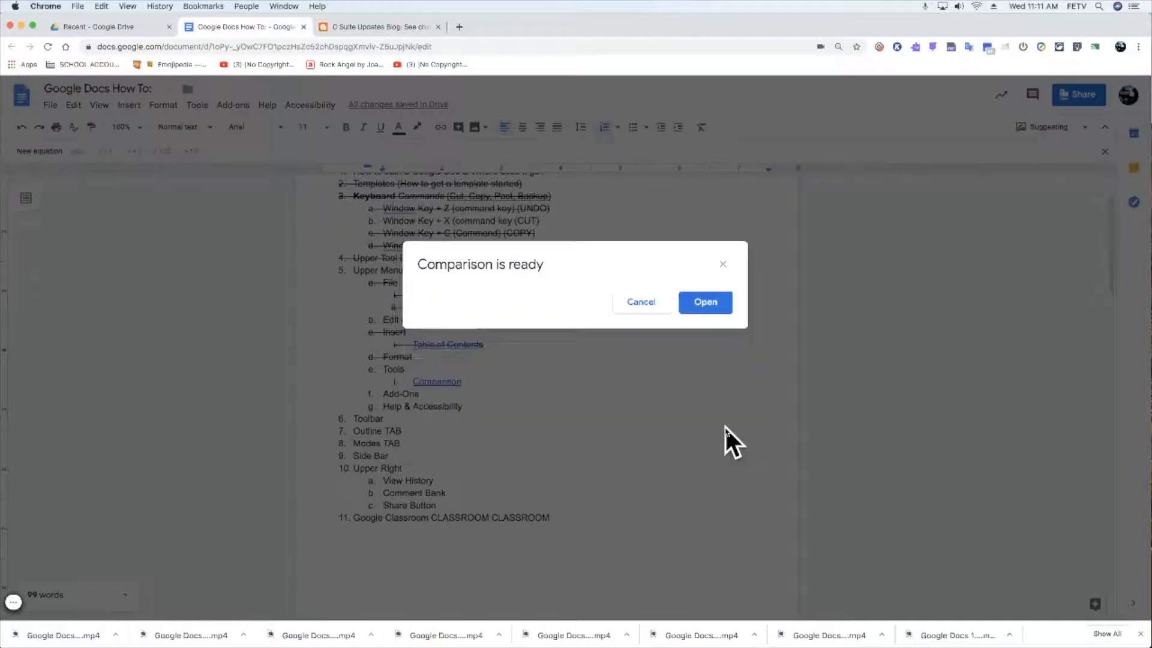
left_click(711, 303)
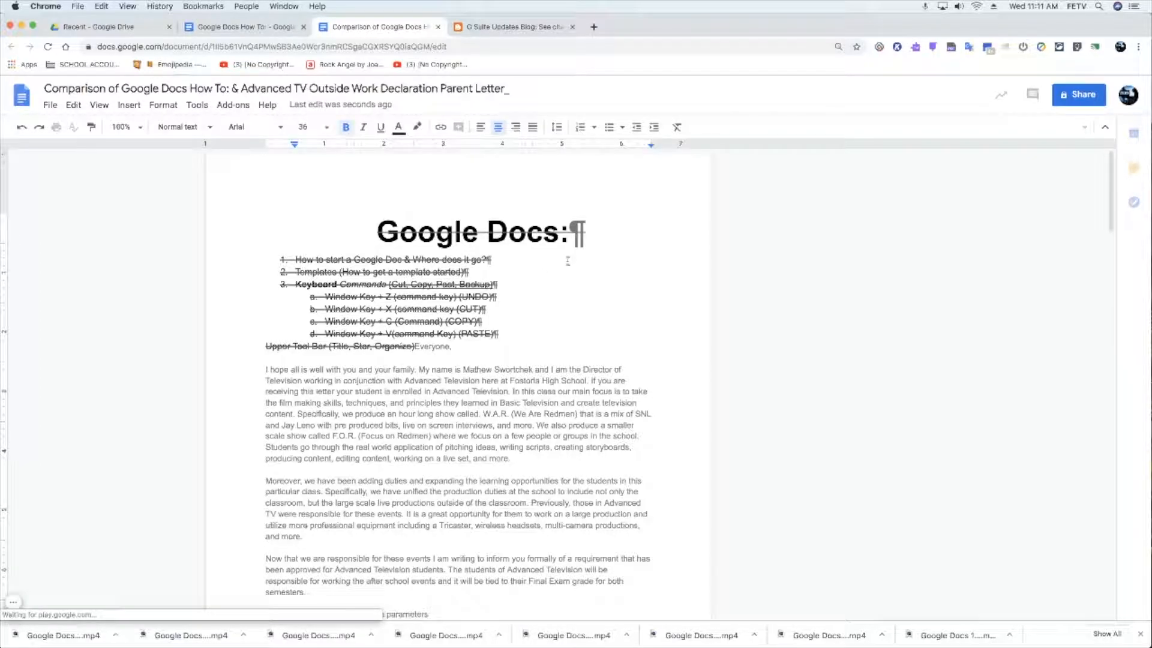
scroll(651, 308, "down", 15)
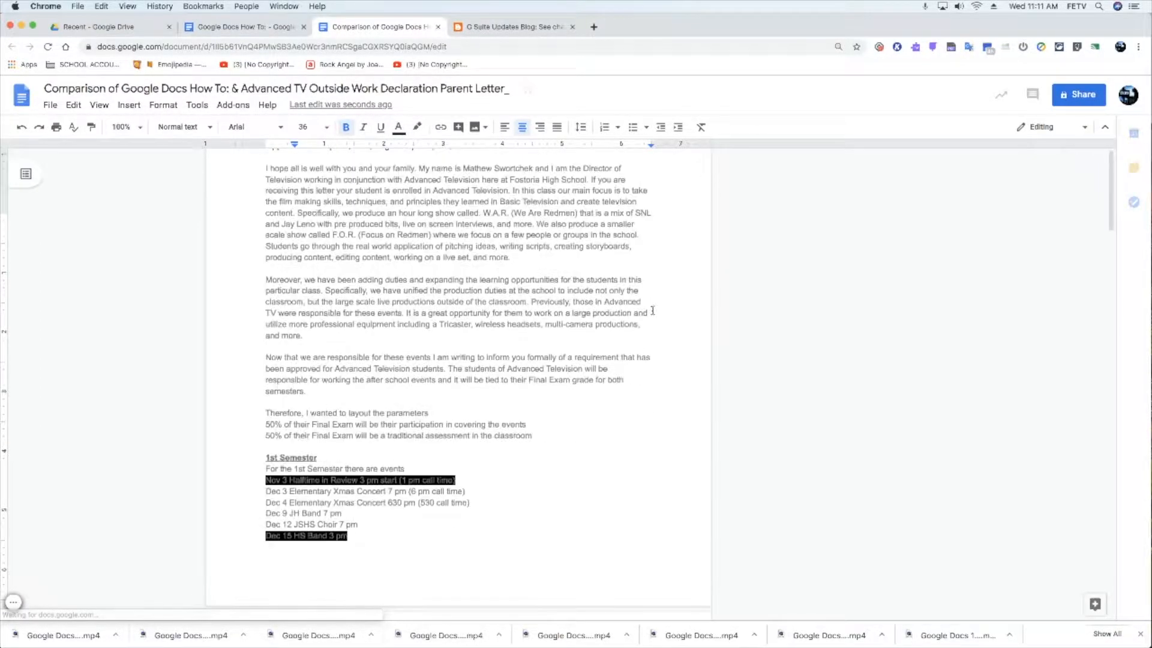
Look through the added and deleted content across all pages of the comparison document, and close it
scroll(651, 309, "down", 4)
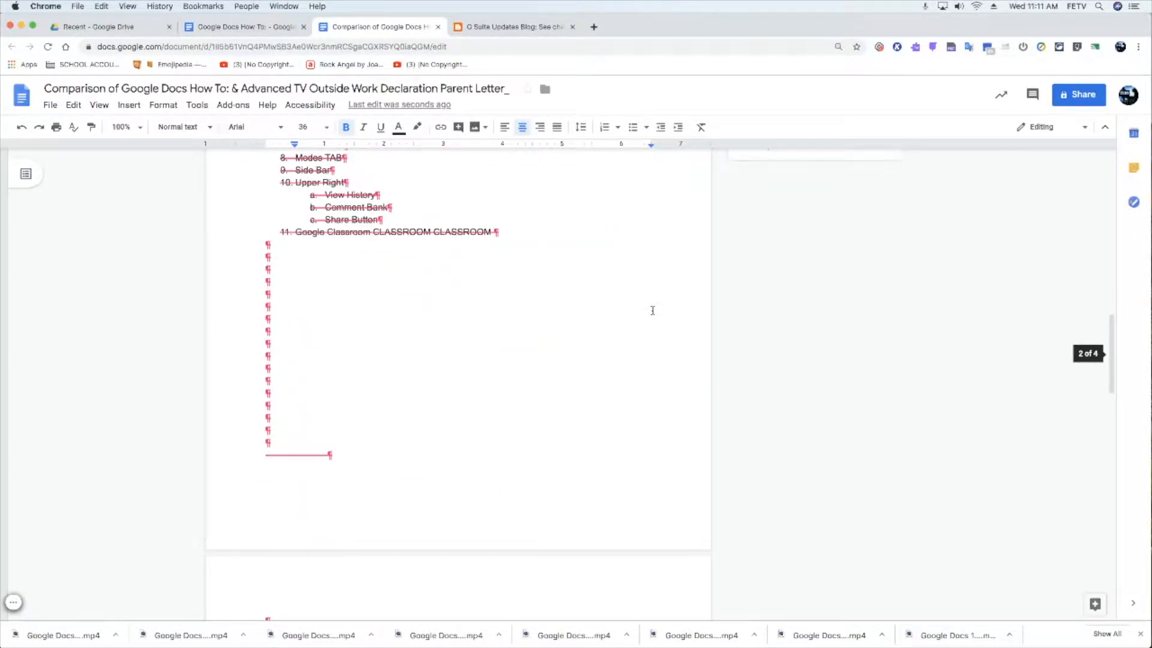
scroll(798, 399, "up", 6)
scroll(667, 376, "down", 1)
scroll(668, 377, "down", 13)
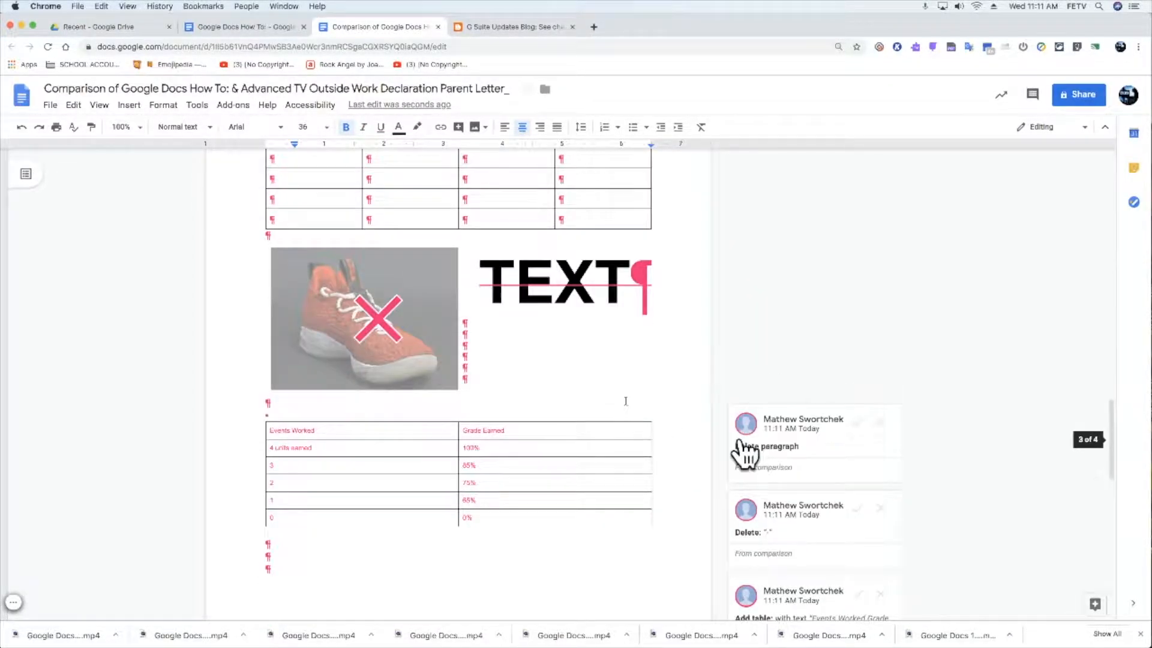
scroll(547, 442, "down", 10)
scroll(606, 420, "down", 2)
scroll(612, 423, "up", 15)
scroll(621, 426, "up", 15)
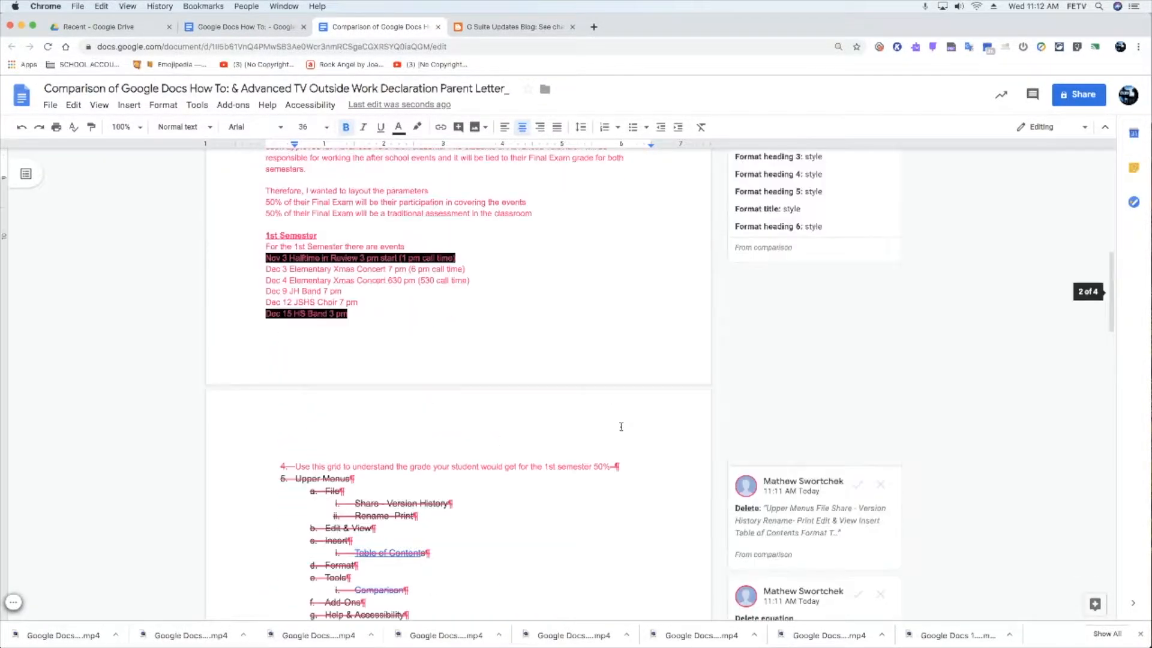
left_click(438, 27)
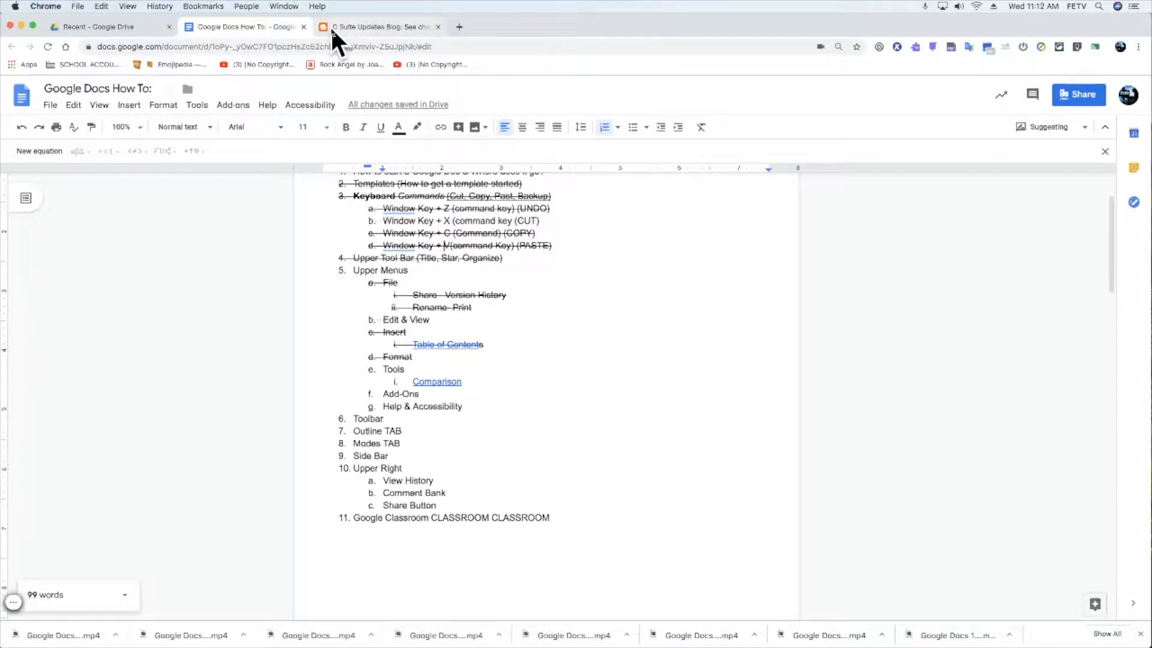
Read the G Suite Updates article on Compare Documents and highlight the two paragraphs under "Why you'd use it"
left_click(332, 28)
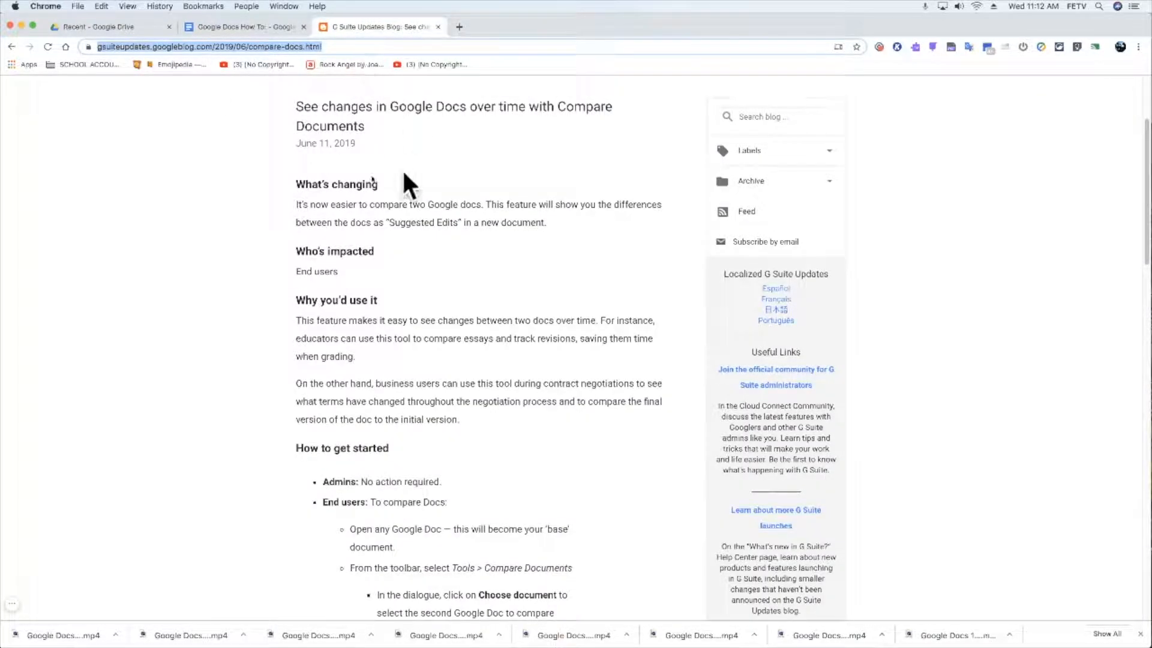
scroll(364, 185, "up", 3)
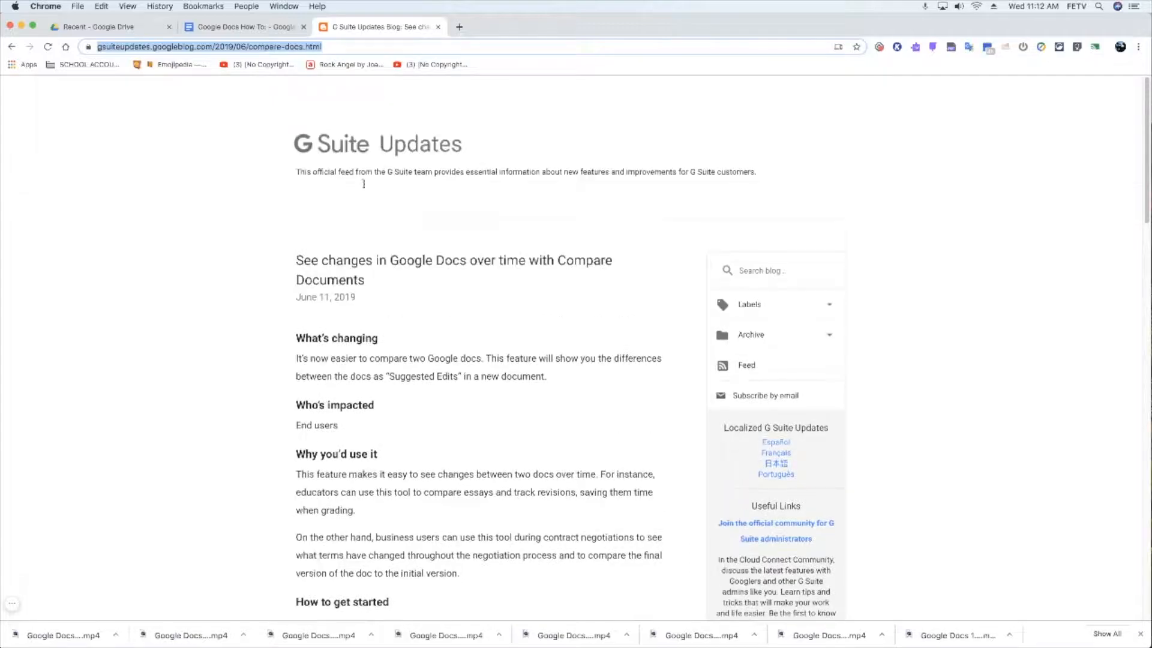
scroll(365, 182, "down", 5)
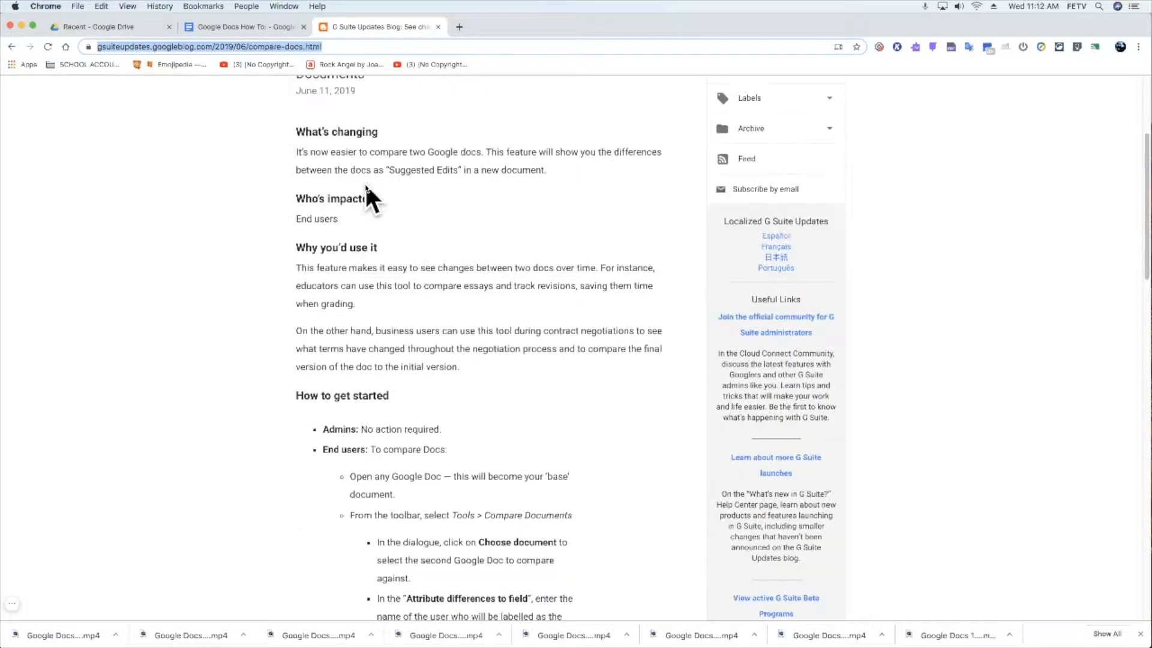
scroll(367, 184, "down", 1)
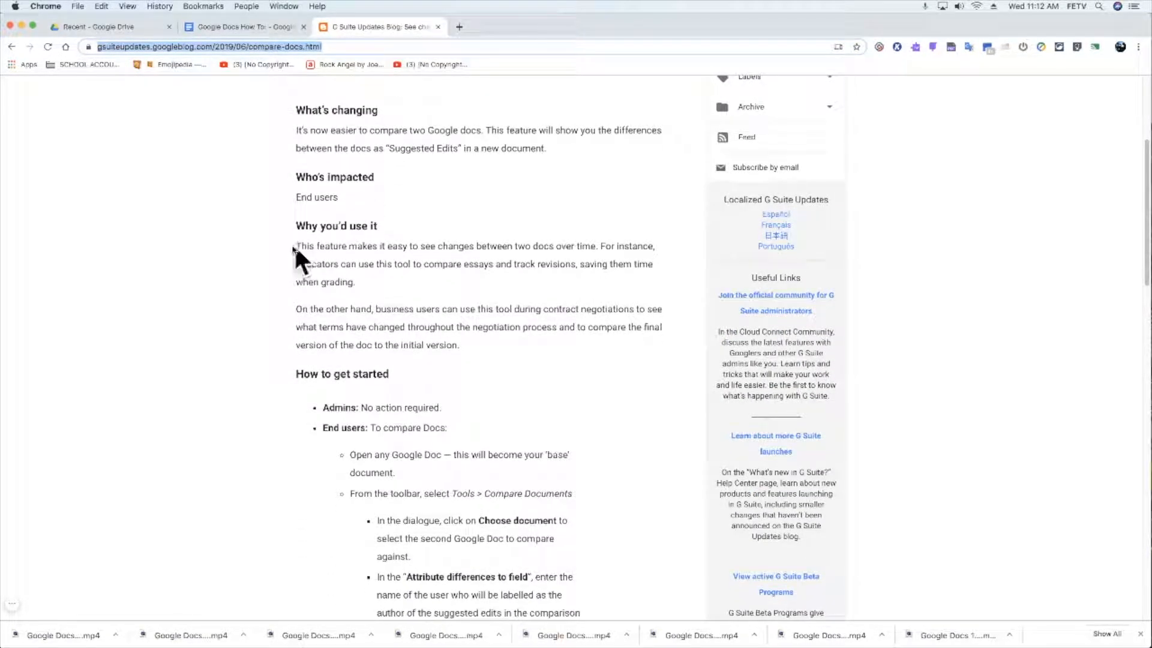
left_click_drag(296, 243, 468, 347)
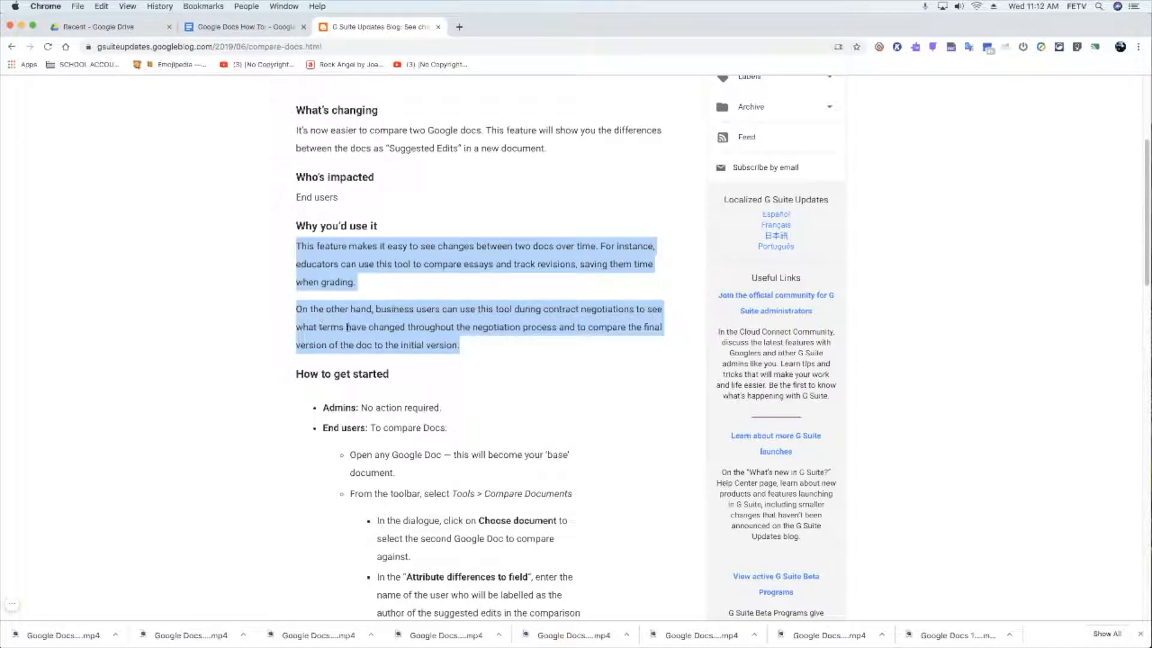
Close the article and preview the link attached to the "Comparison" item under Tools in the outline
left_click(438, 26)
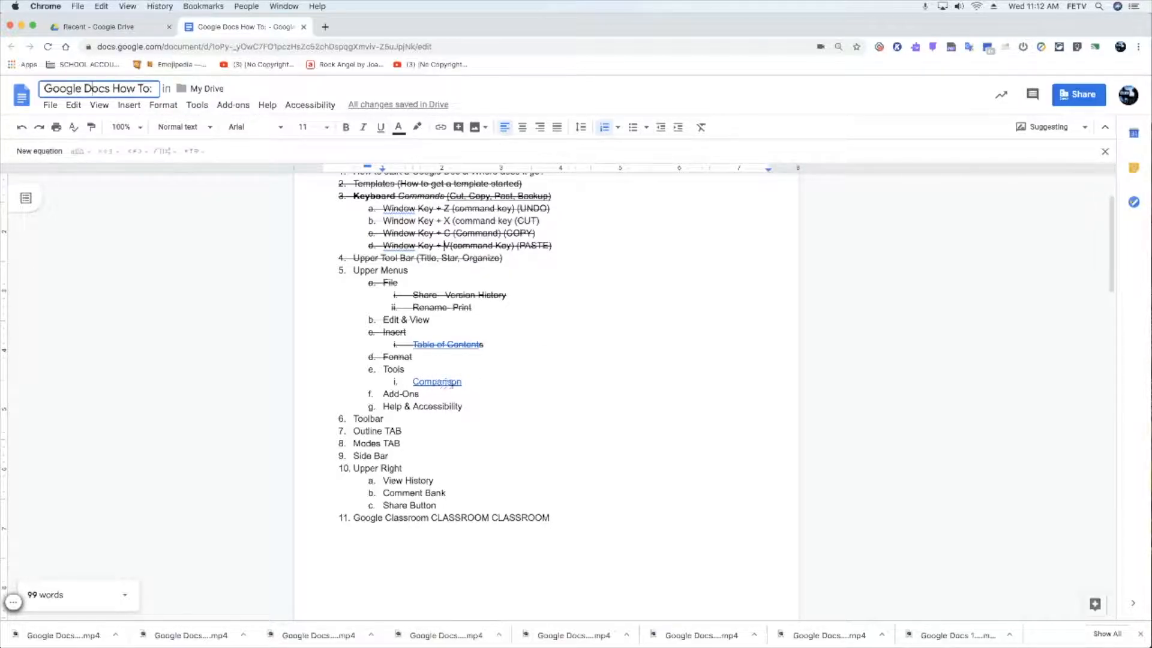
left_click(441, 382)
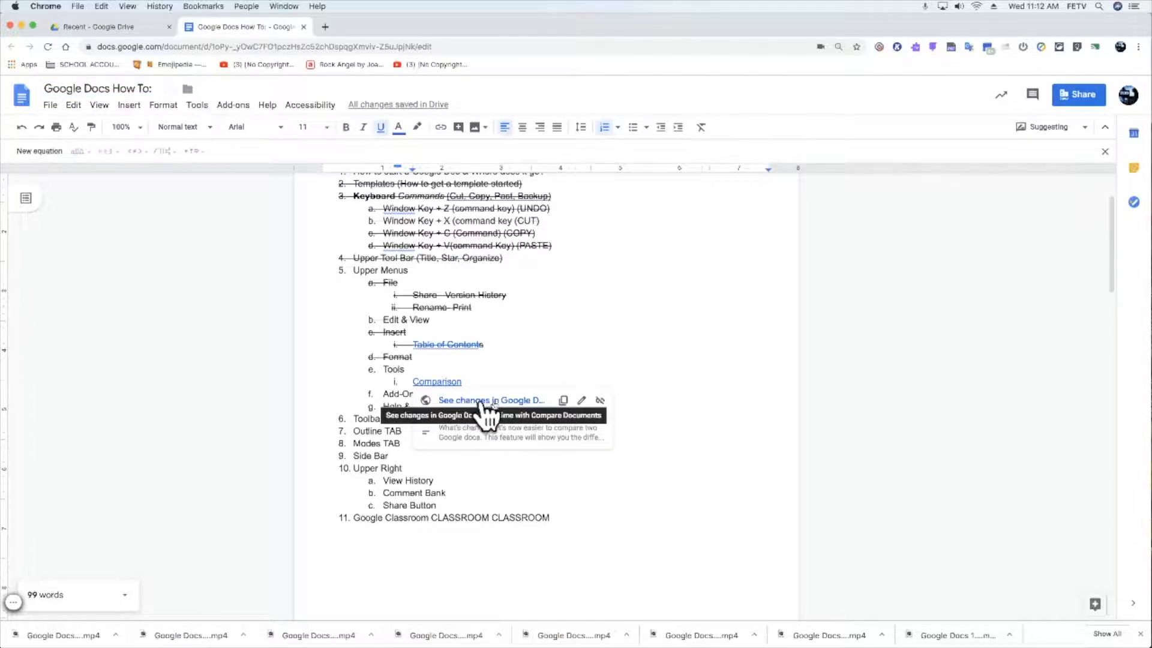
left_click(463, 372)
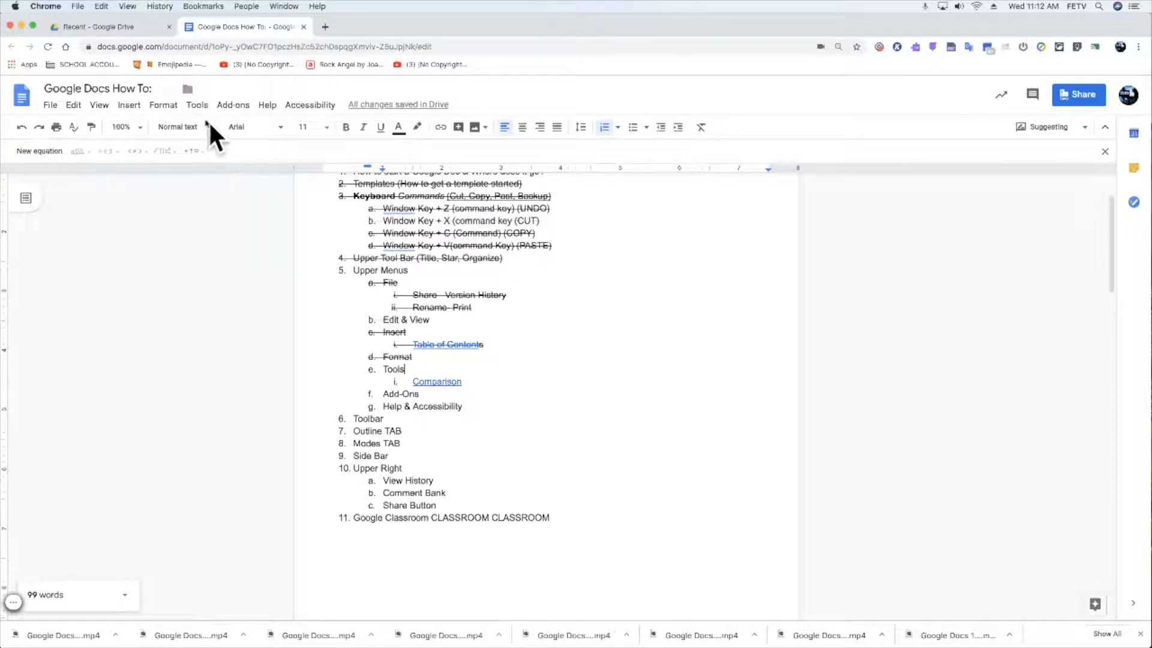
Open Explore, close and reopen it, view the full list of suggested topics, and return to its start page
left_click(197, 106)
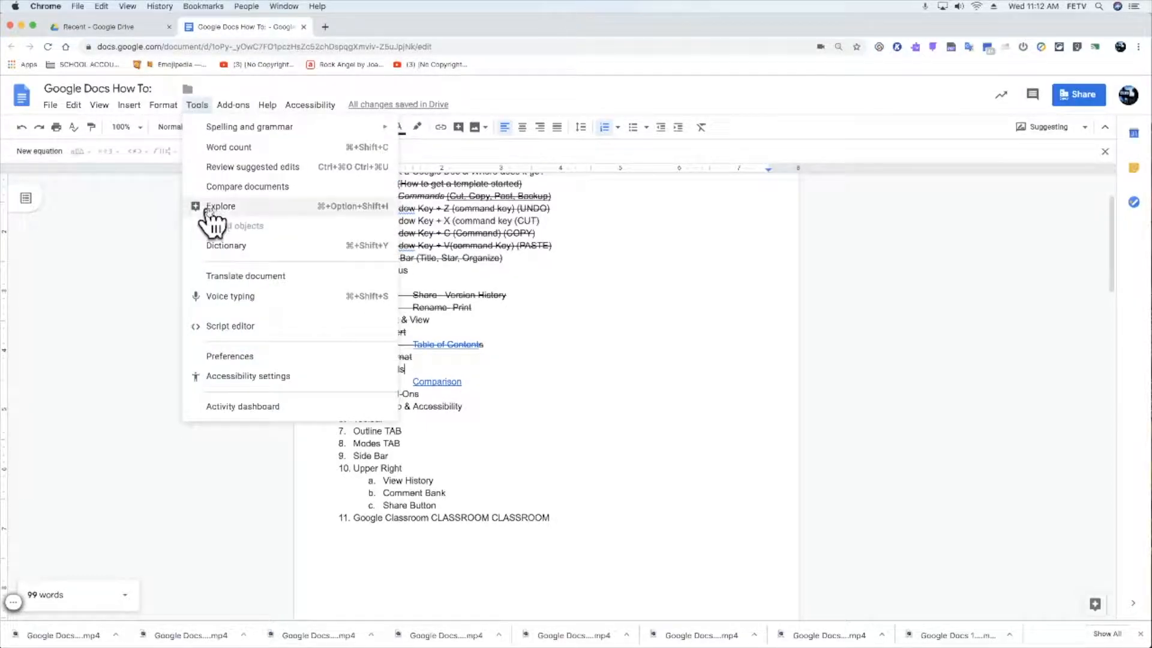
left_click(1100, 602)
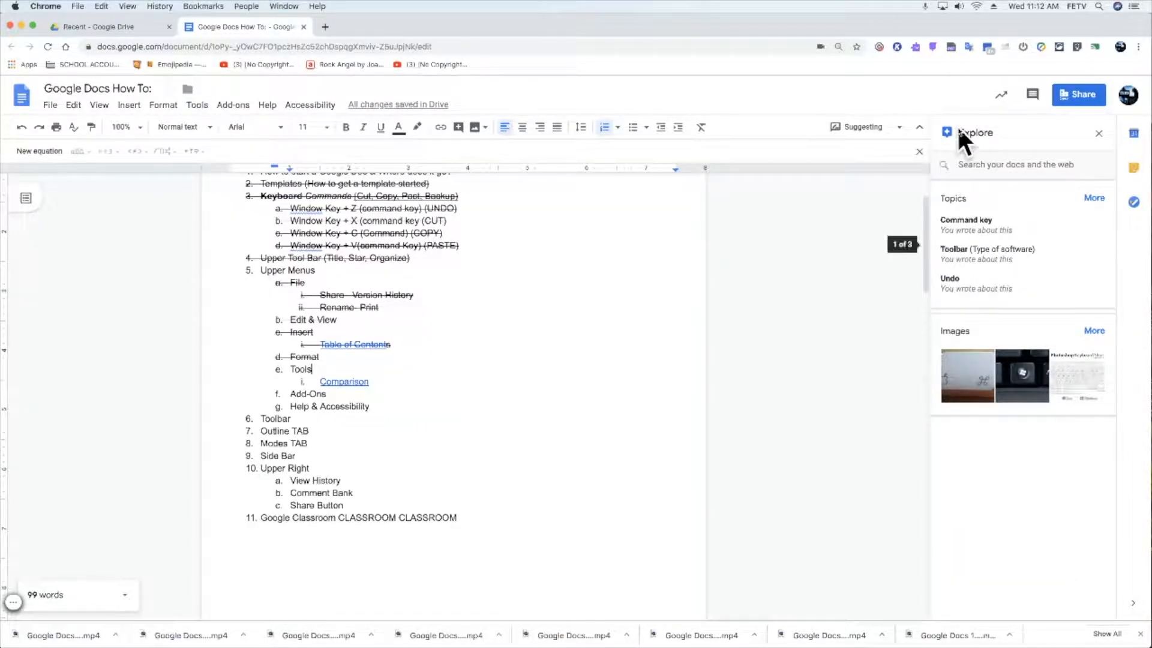
left_click(880, 495)
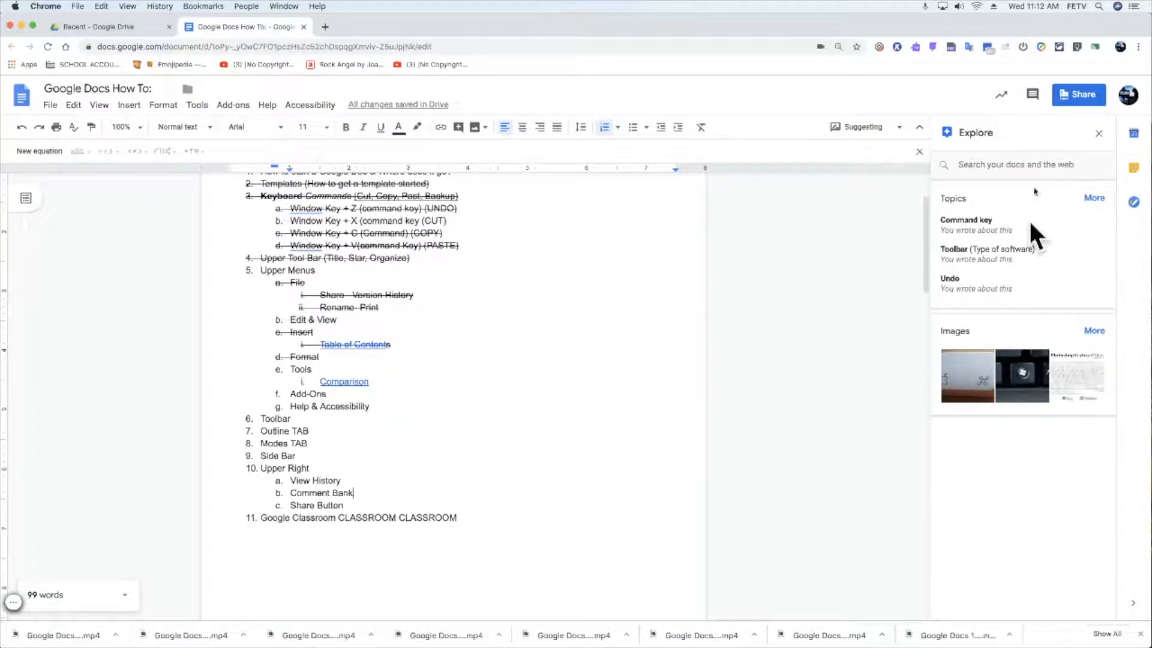
left_click(1099, 133)
left_click(1096, 605)
left_click(1094, 199)
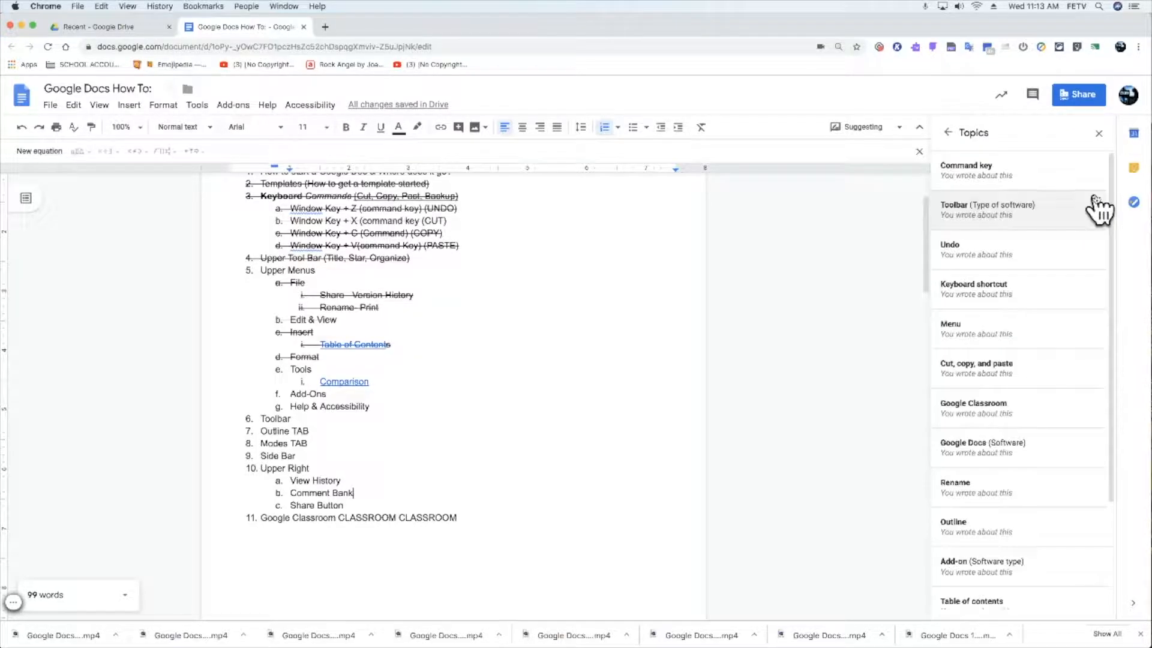
left_click(947, 132)
Search Explore for "GOOGLE classroom", open the first web result, and close the page it opens
left_click(1017, 164)
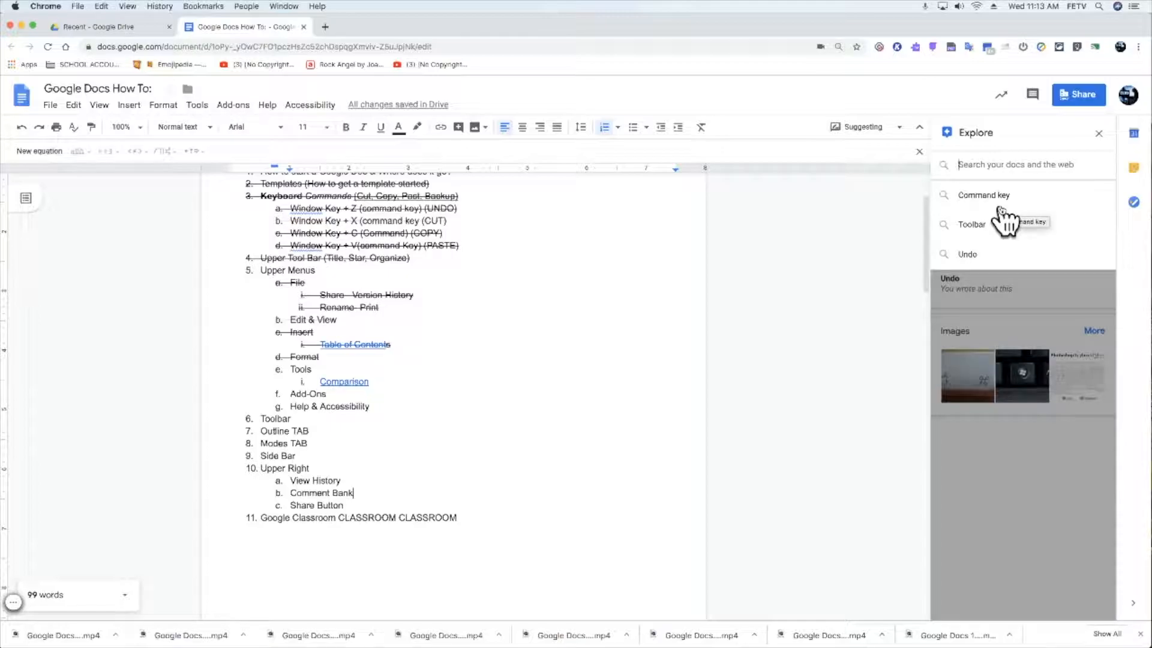
type("GOOGLE classroom")
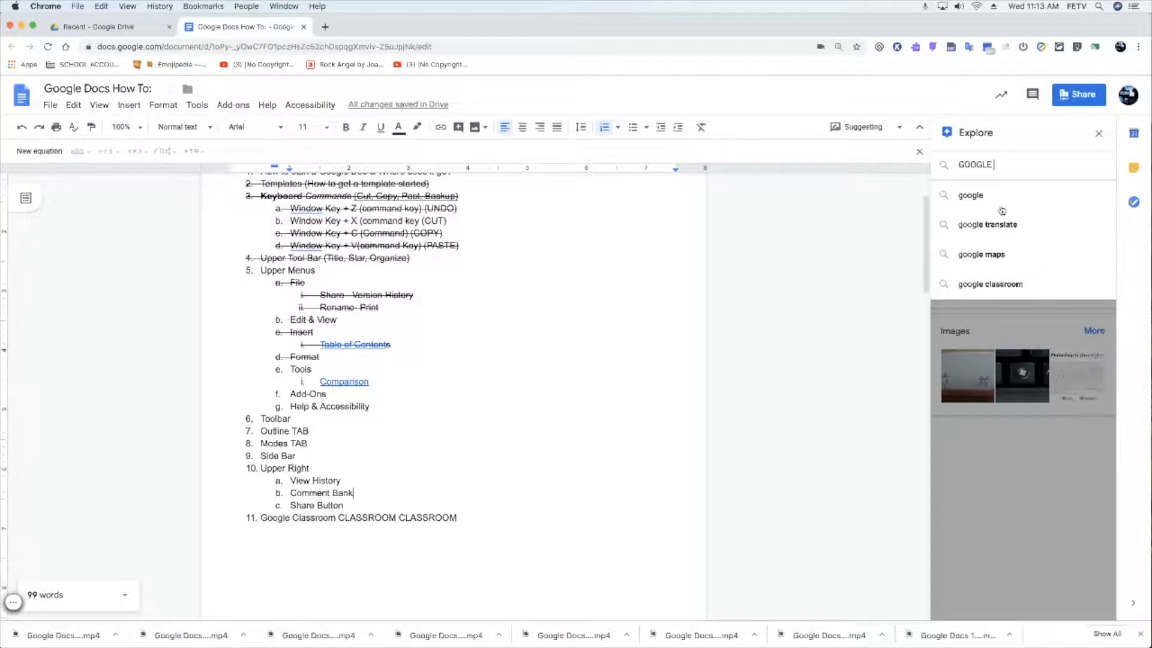
key("Return")
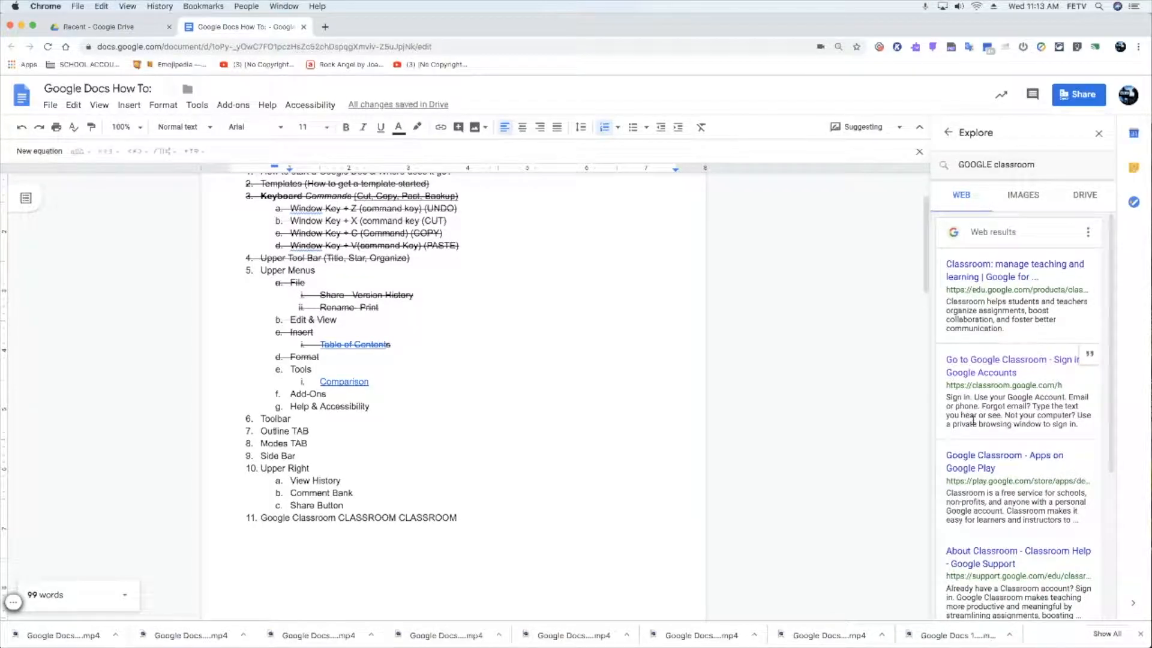
left_click(1055, 262)
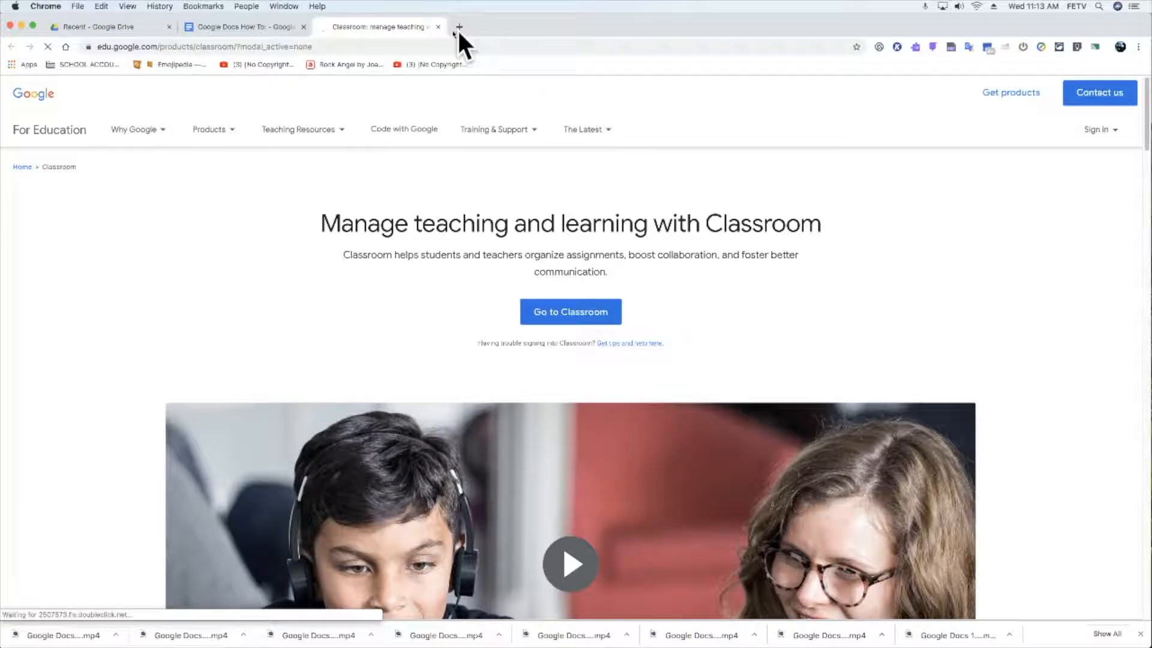
left_click(437, 27)
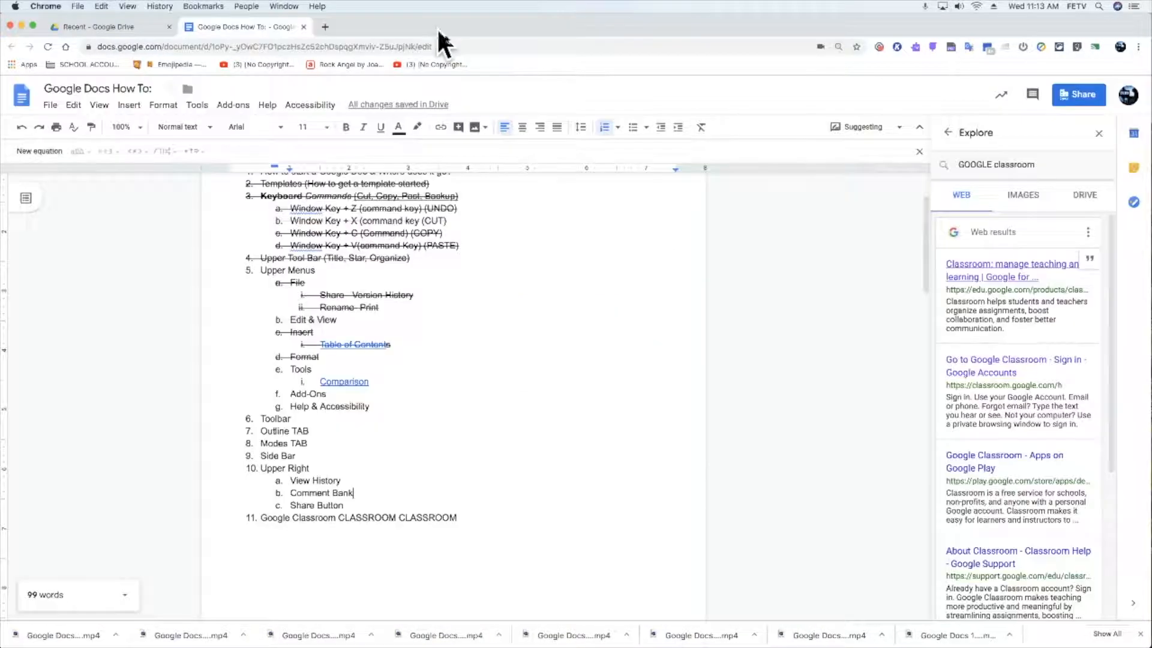
View the image and Drive results for the Explore search, leave the search, and check the recent files in Google Drive
left_click(1023, 197)
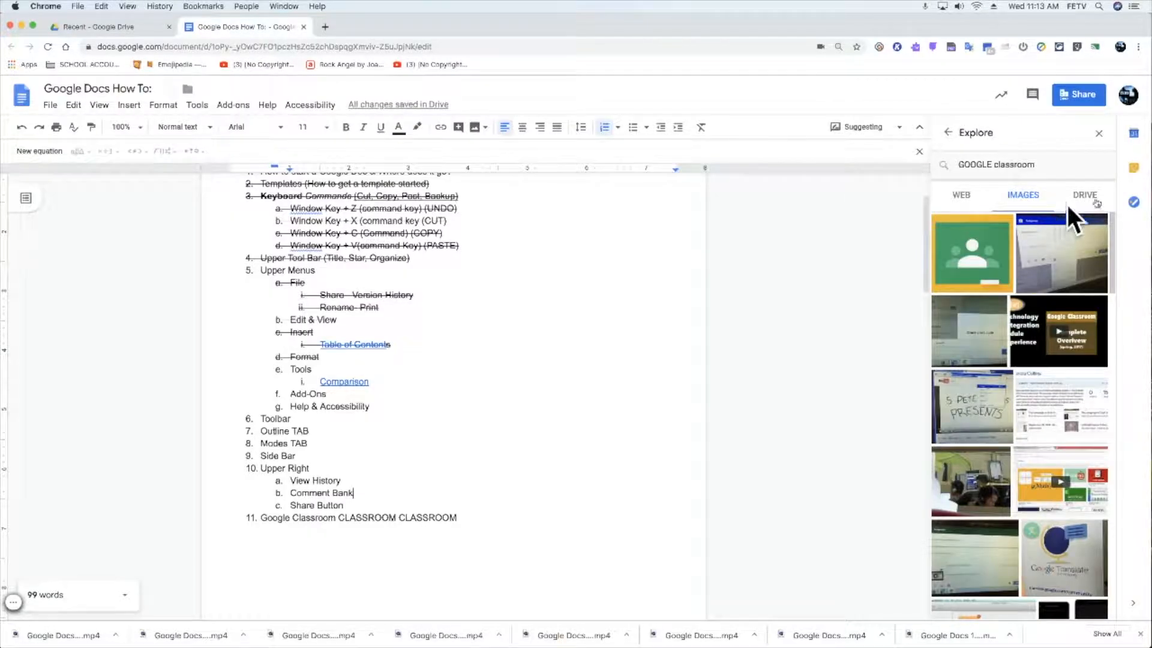
left_click(1084, 195)
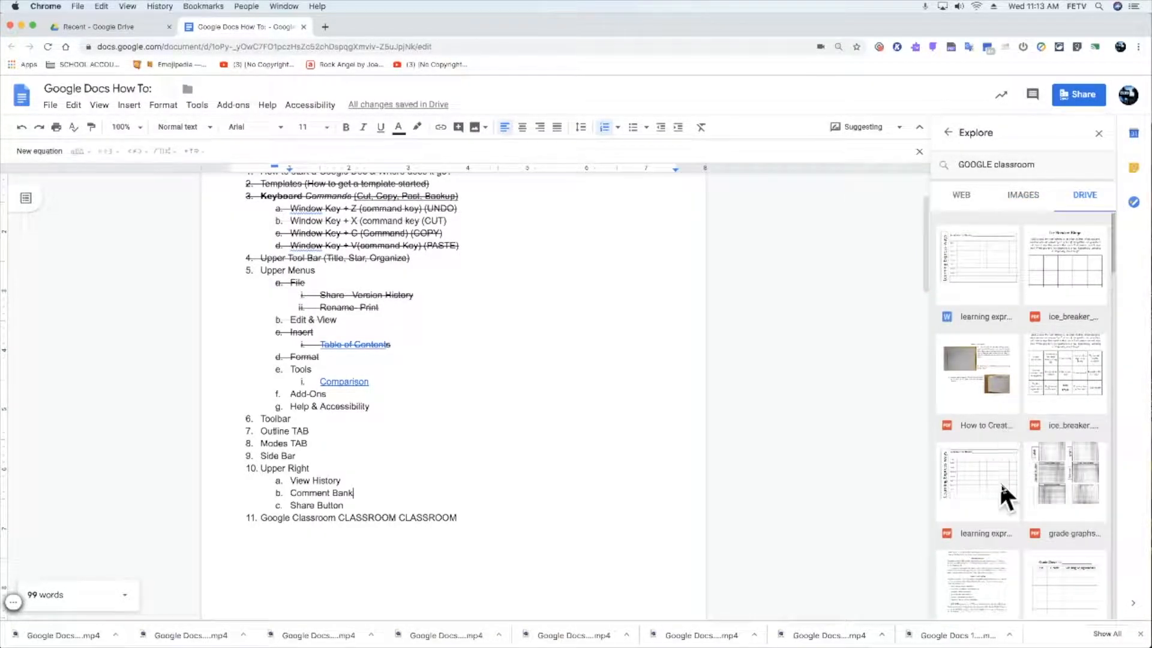
scroll(1006, 542, "down", 10)
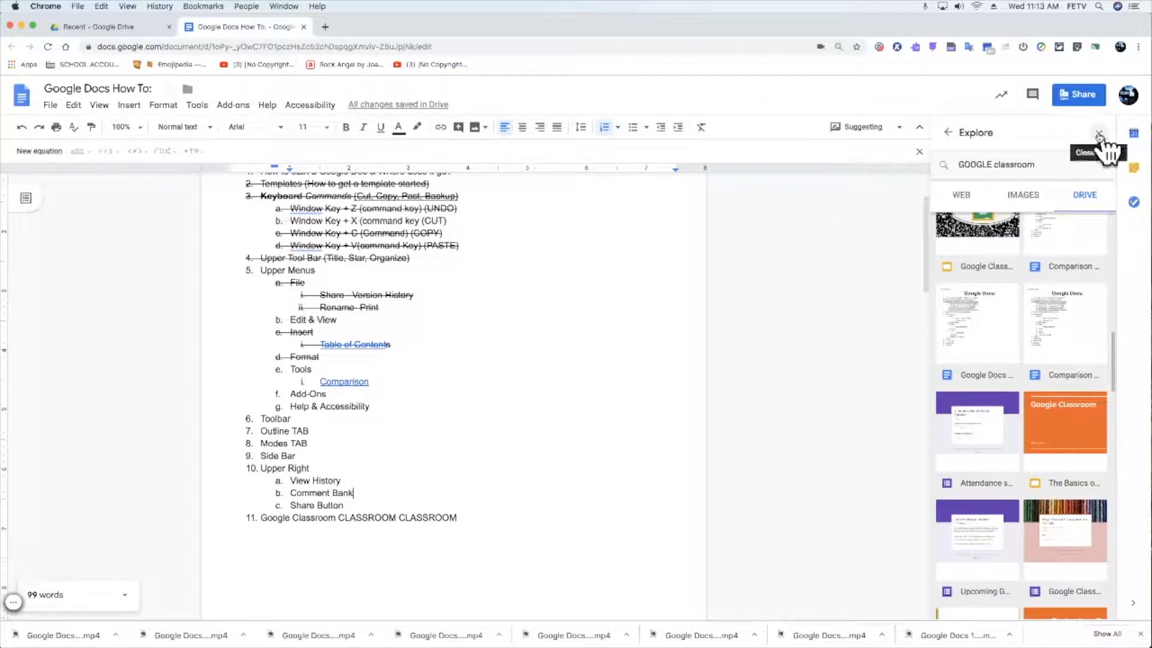
left_click(948, 133)
left_click(950, 134)
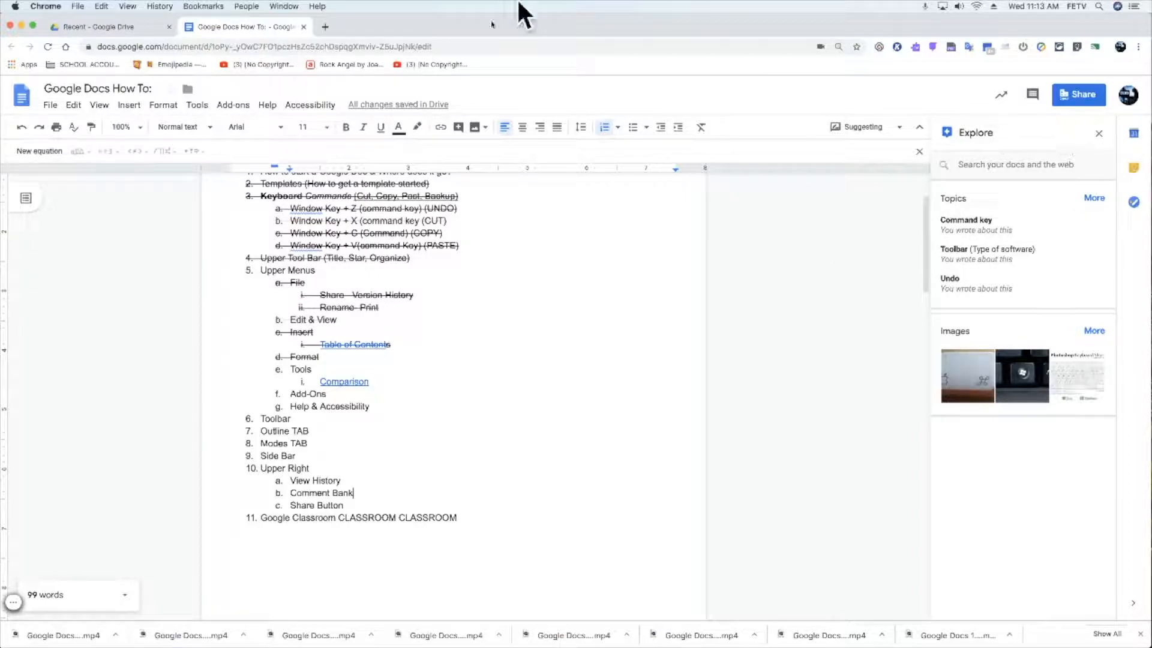
left_click(154, 28)
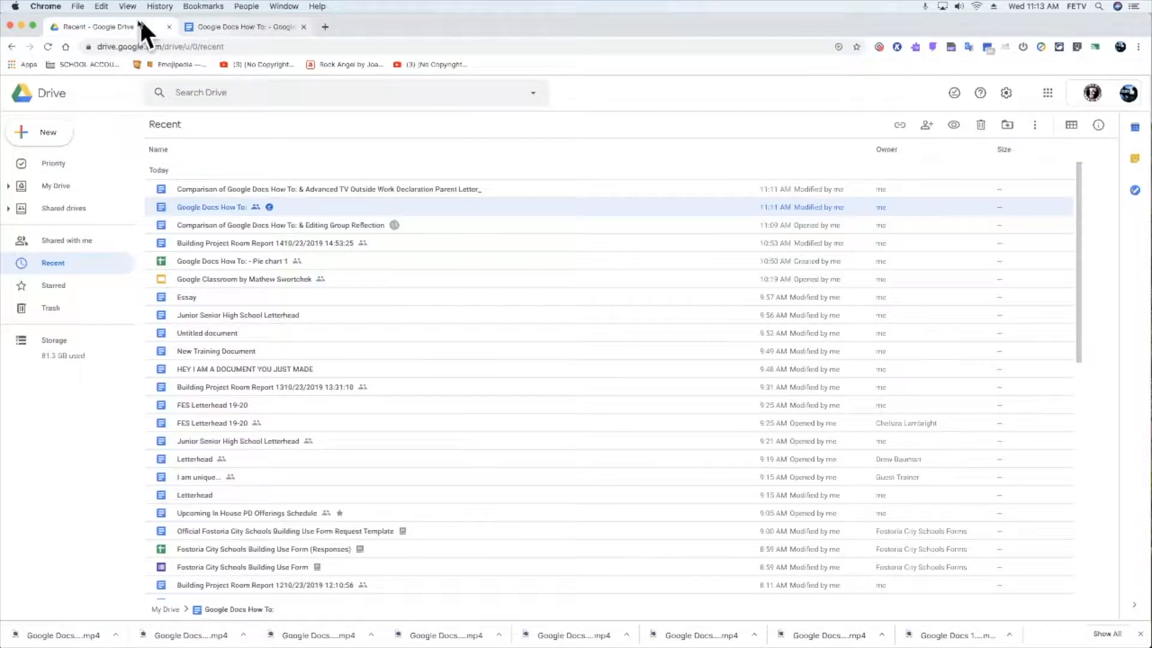
left_click(258, 29)
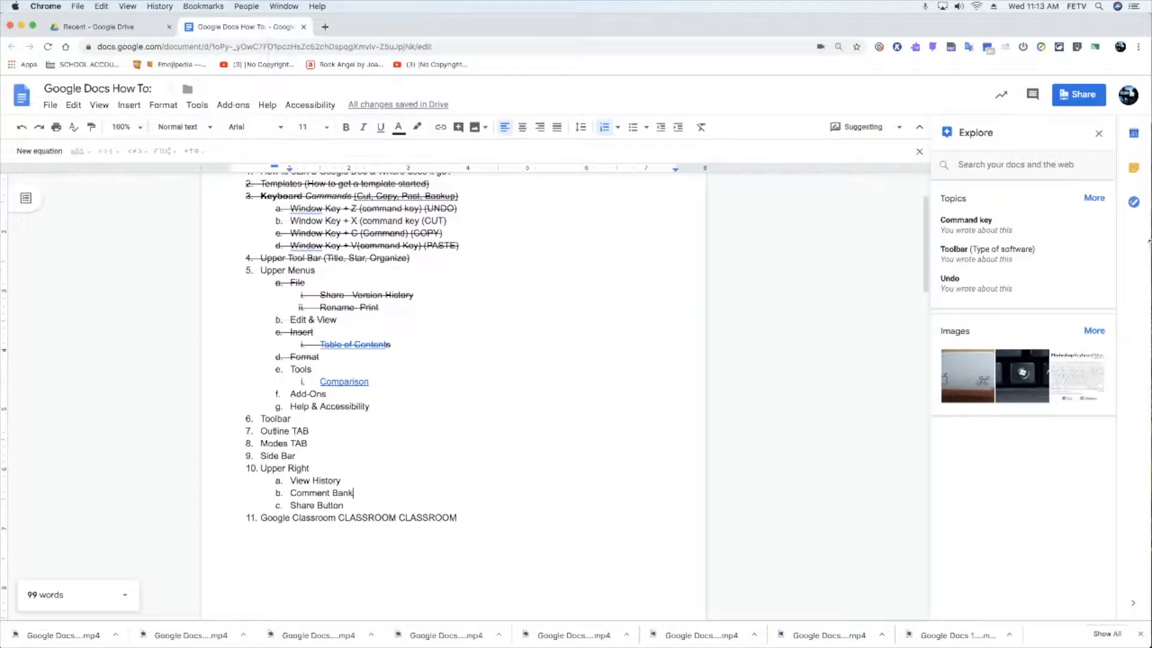
Browse the suggested searches "Command key" and "Toolbar" in Explore without running one, and close Explore
left_click(1023, 166)
key("Down")
key("Down")
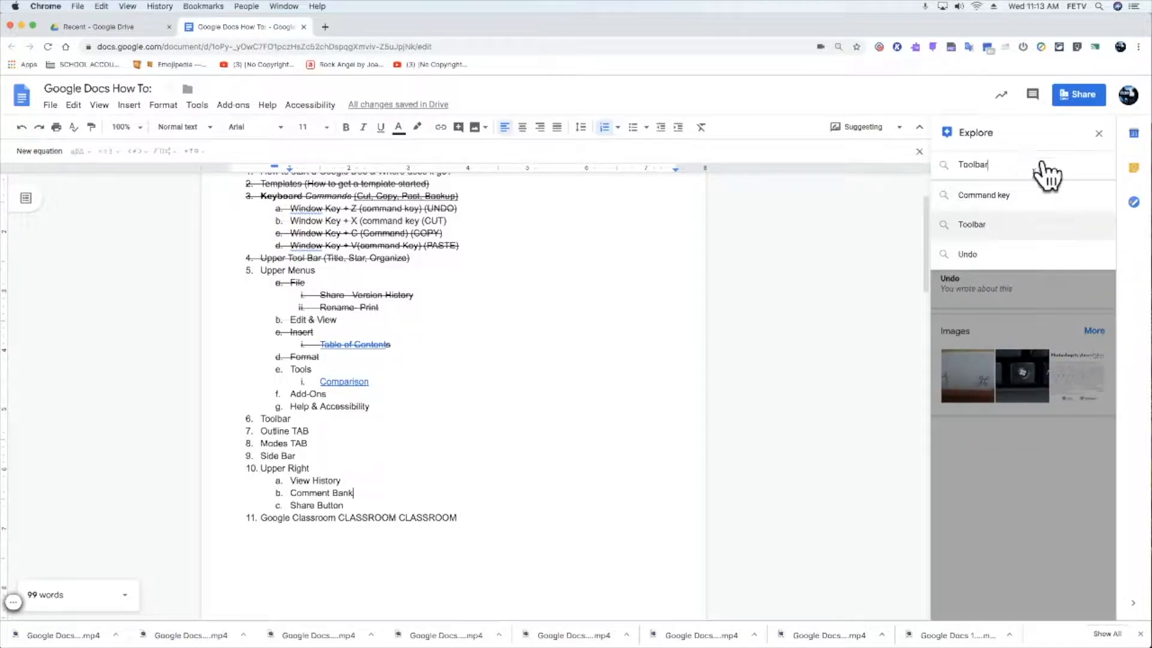
key("Up")
left_click(1098, 133)
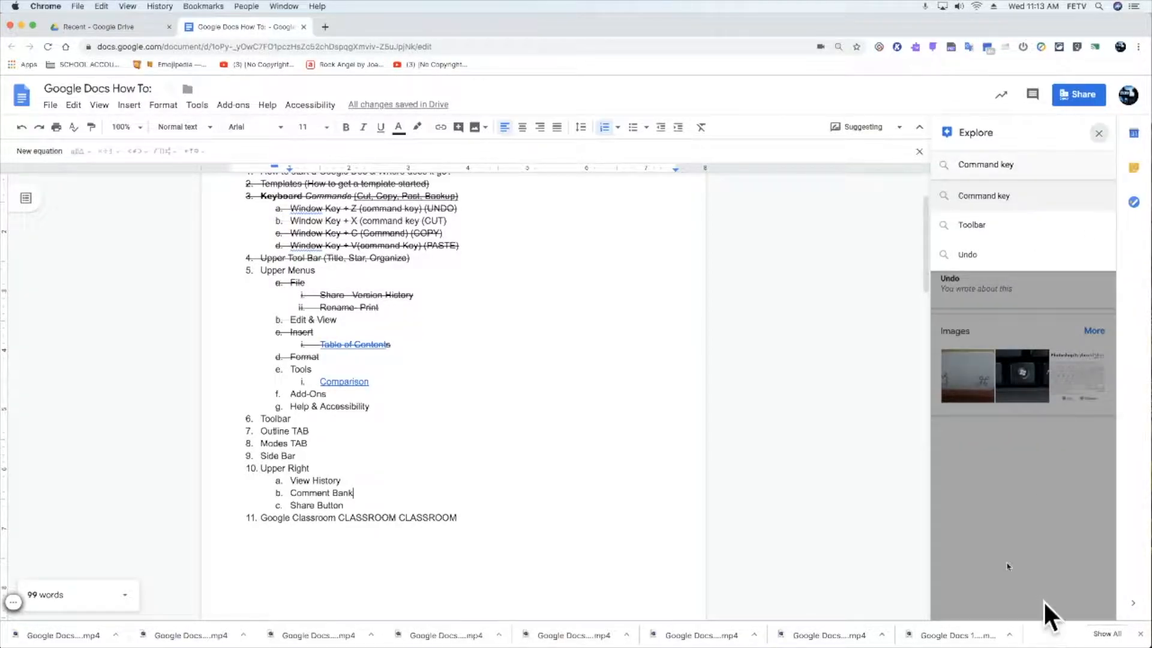
Look up "Bank" from item 10b in the Dictionary, read through its definitions, and return to the empty dictionary search
left_click(198, 106)
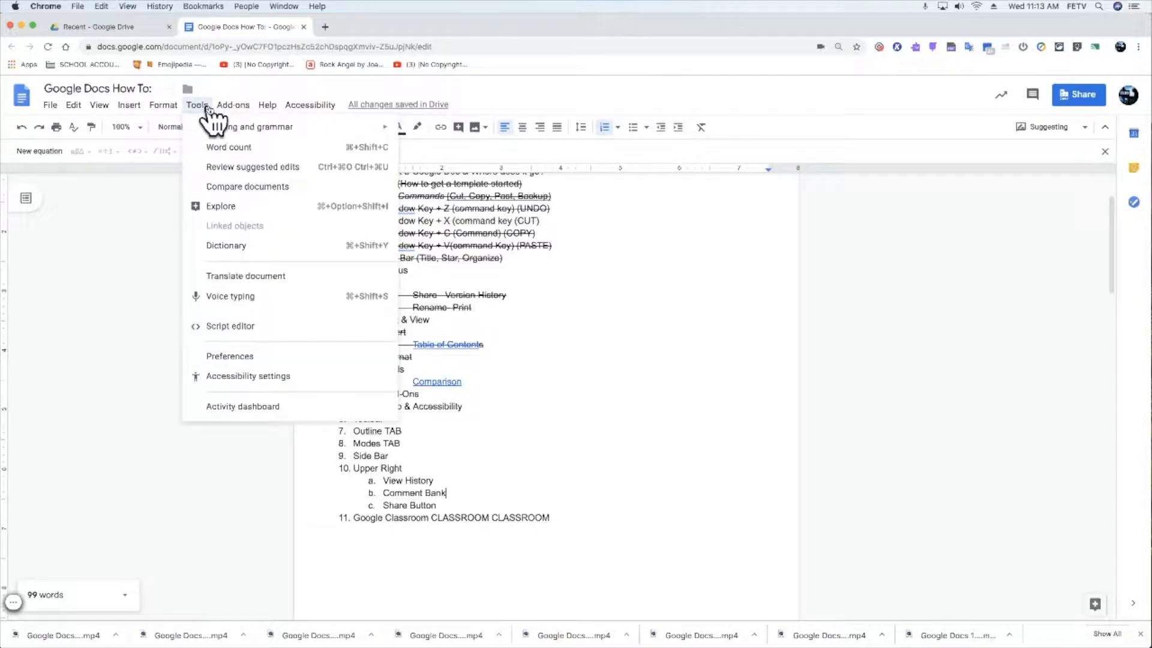
left_click(243, 248)
scroll(968, 269, "down", 15)
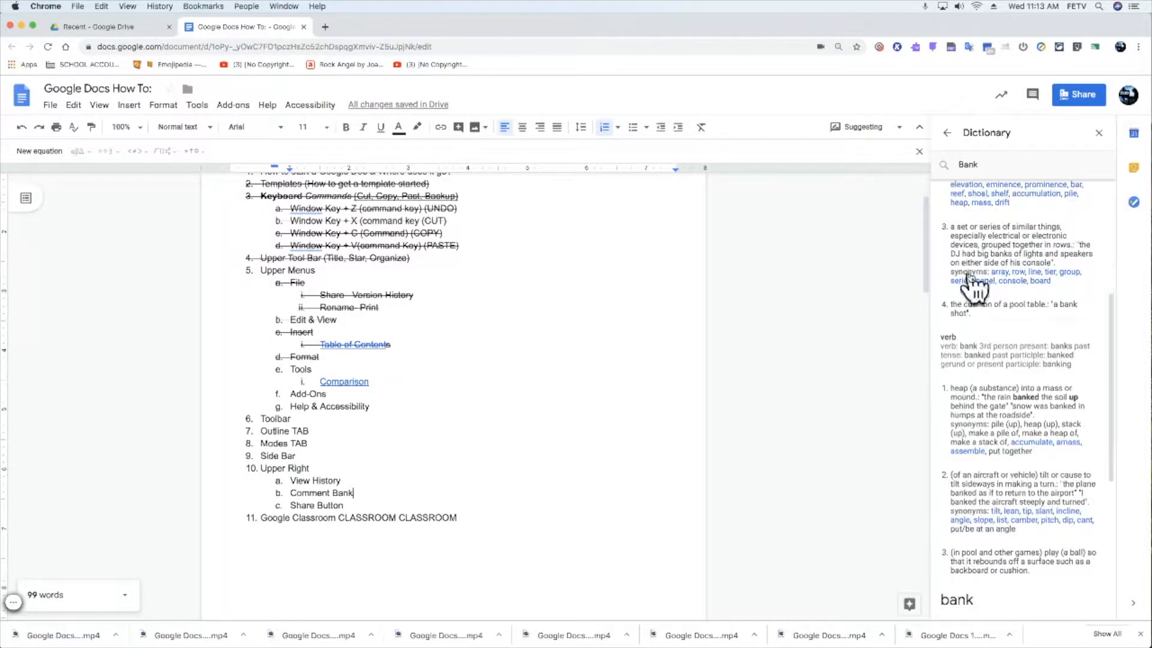
scroll(972, 276, "down", 6)
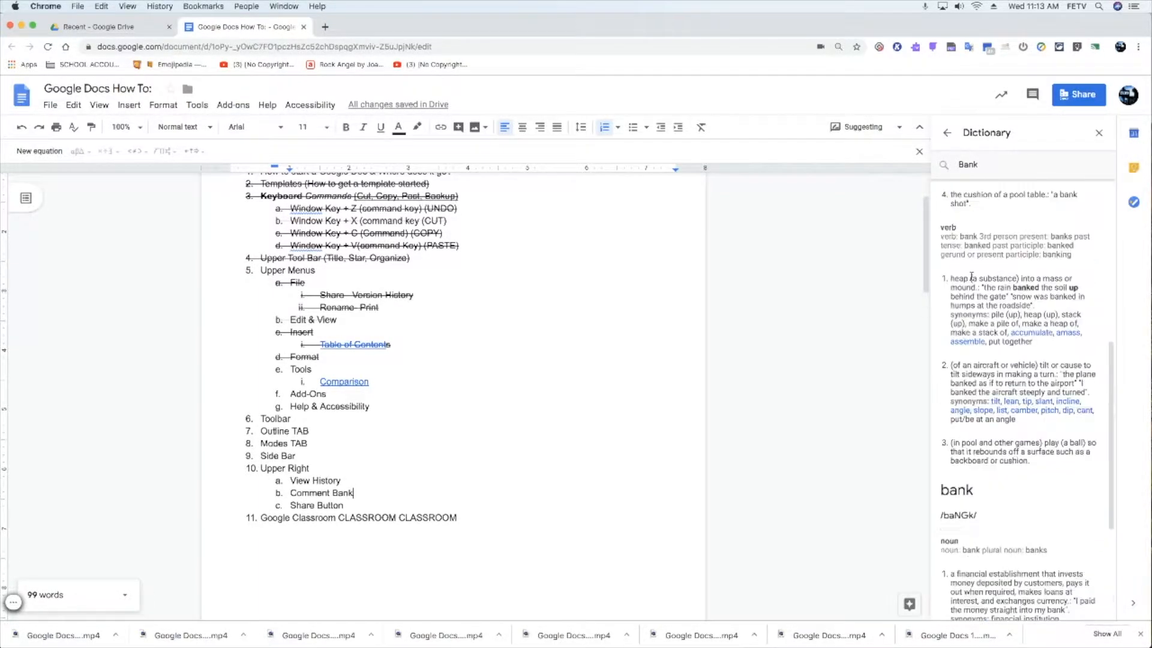
double_click(337, 492)
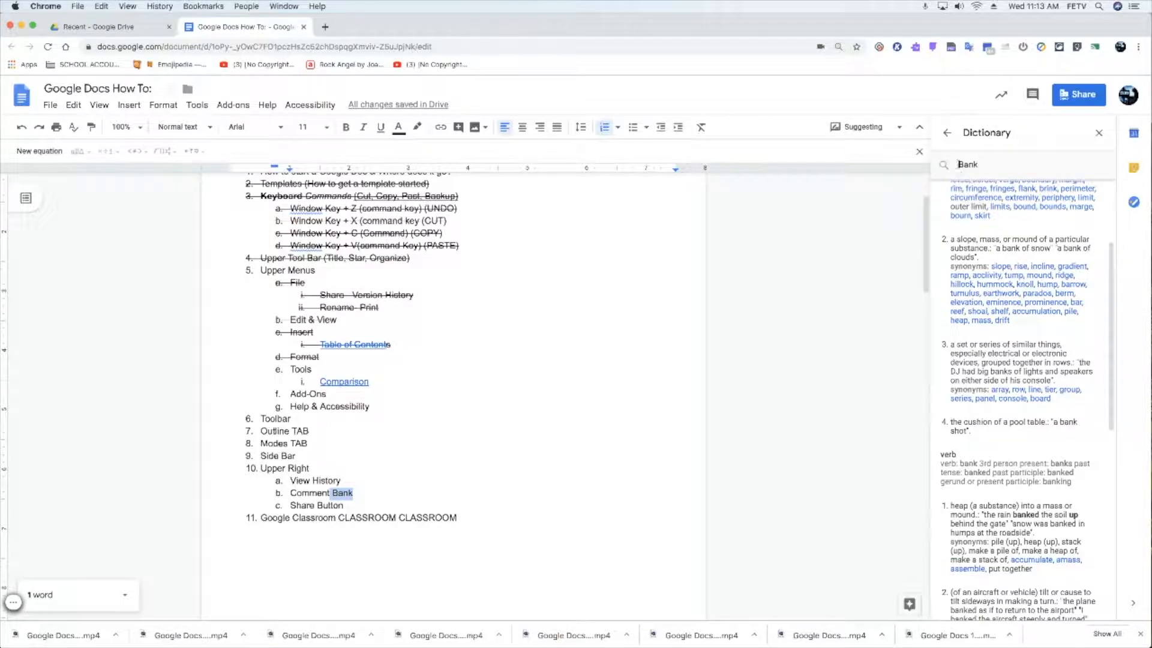
left_click(947, 133)
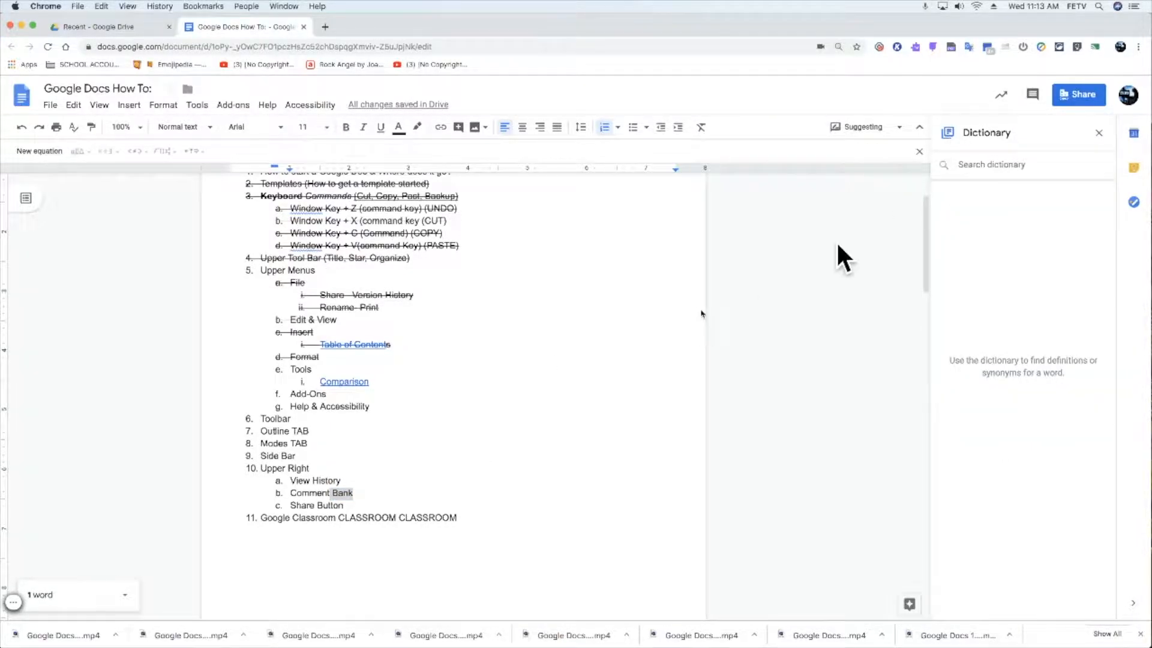
Look up "Comment" from item 10b in the Dictionary, clear the lookup, and close the Dictionary
left_click(345, 503)
left_click_drag(328, 489, 291, 491)
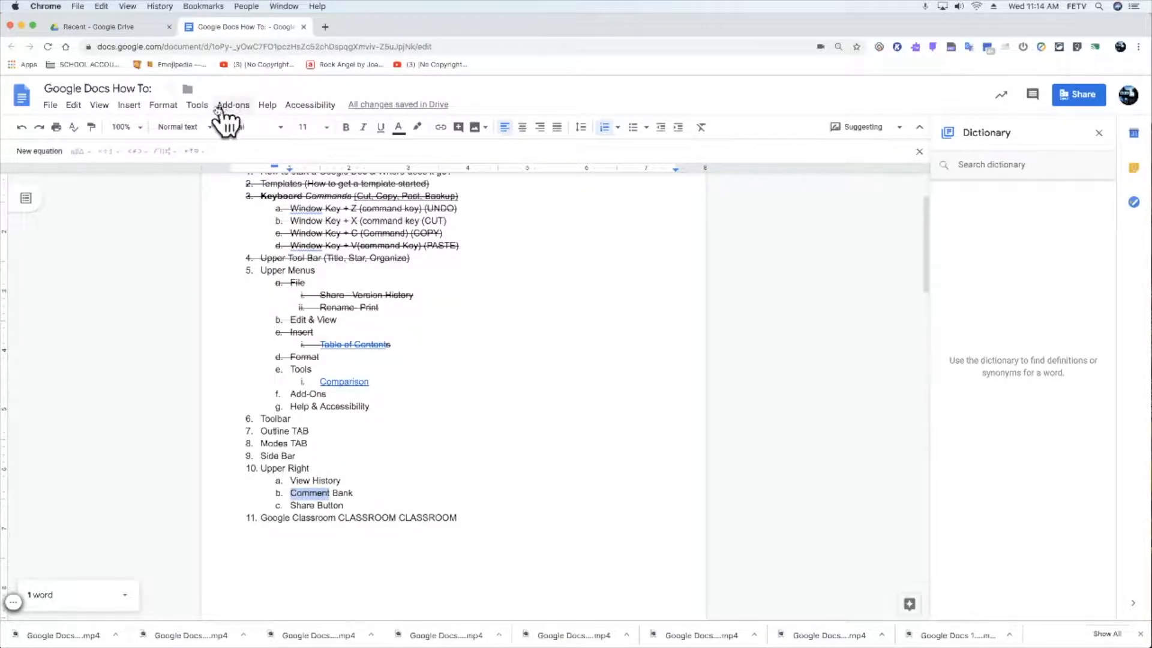
left_click(221, 106)
left_click(197, 105)
left_click(231, 246)
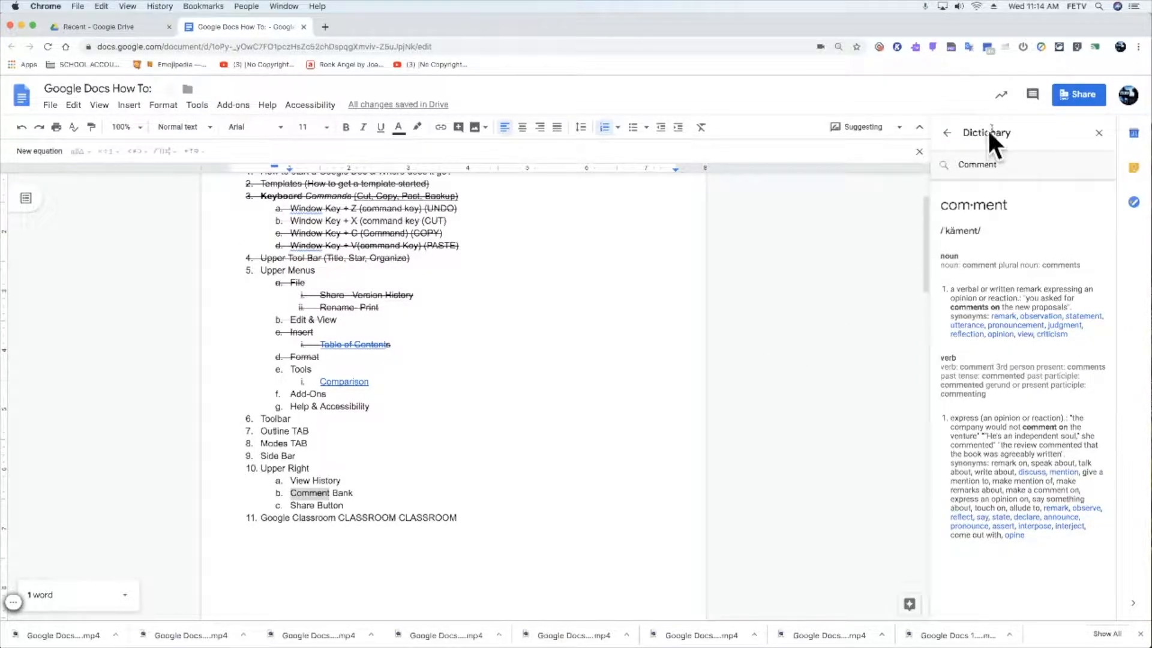
left_click(799, 280)
left_click(945, 130)
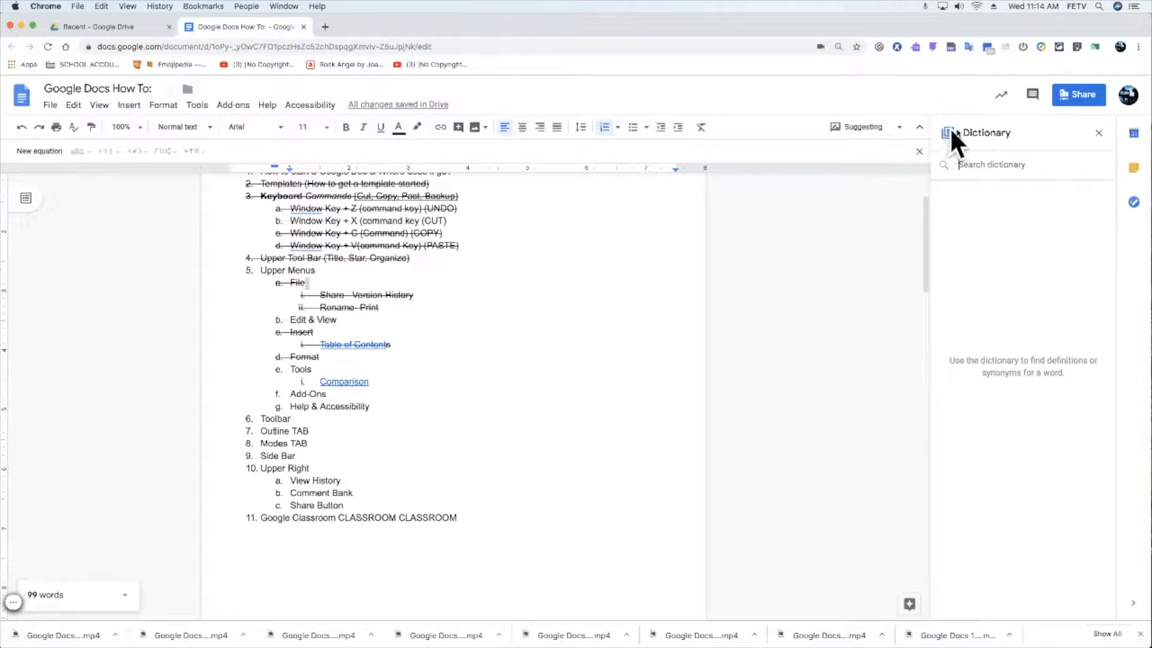
left_click(1098, 132)
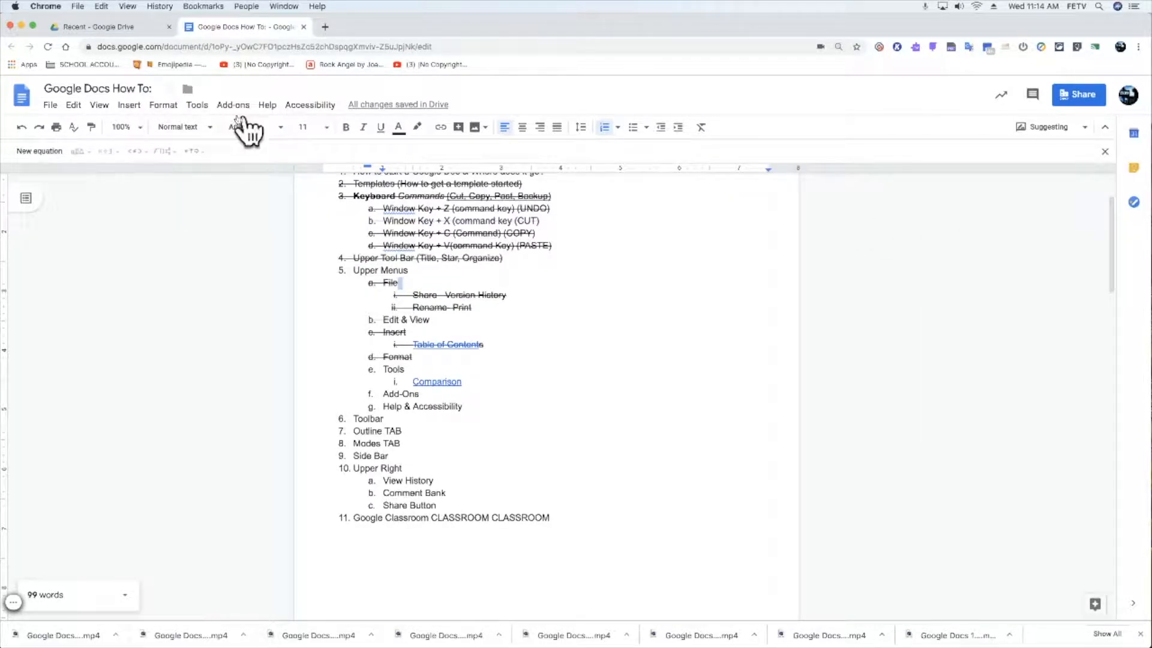
Reopen the Dictionary, search it for "share", and read through the definitions and synonyms
left_click(198, 107)
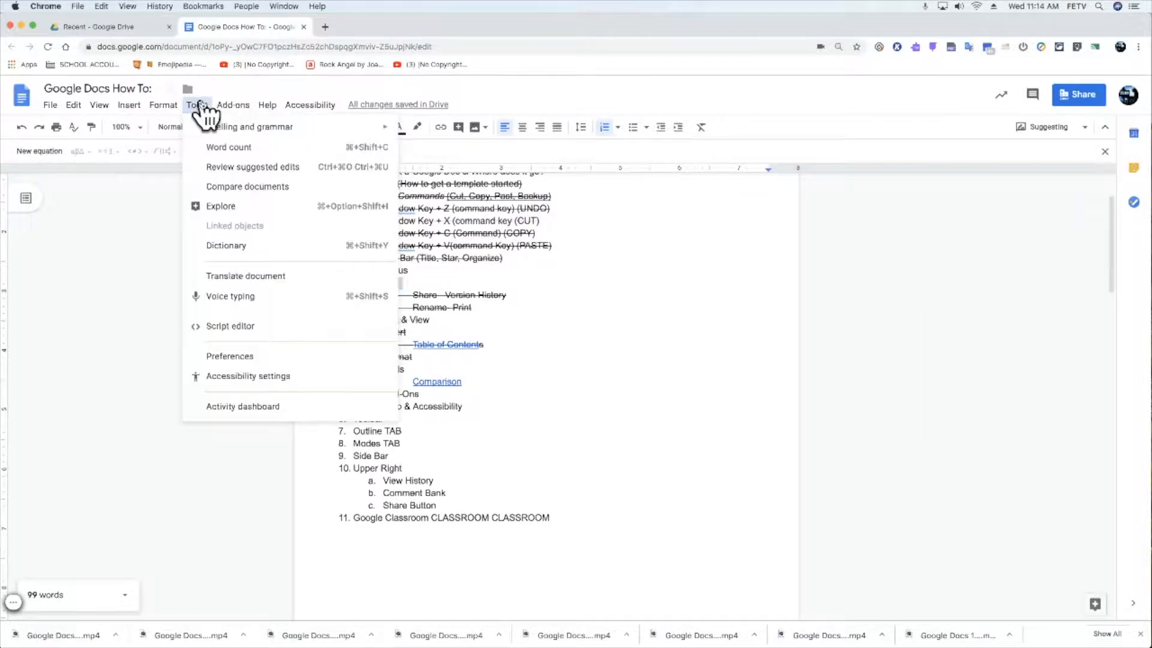
left_click(231, 245)
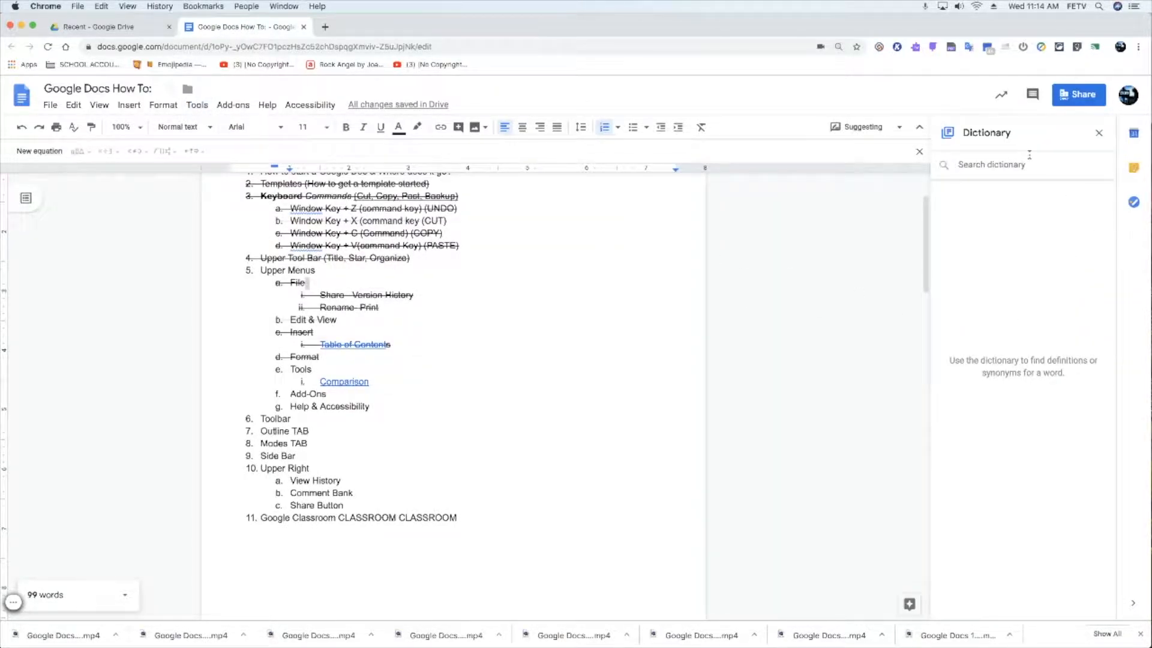
type("share")
key("Return")
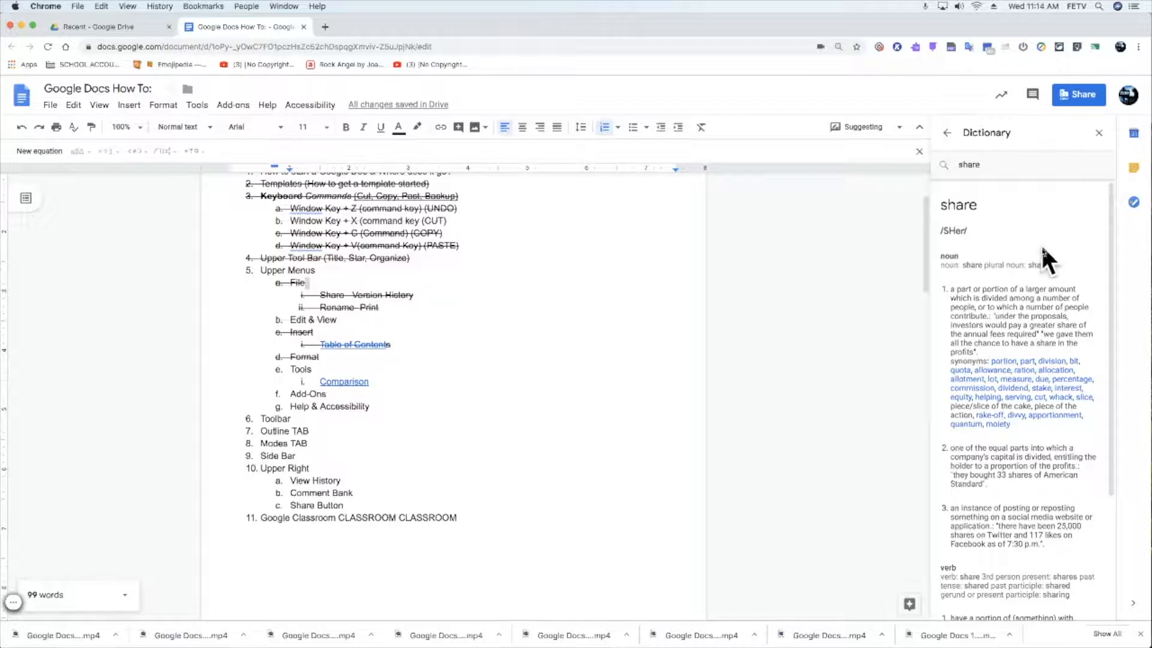
scroll(1042, 267, "down", 5)
scroll(1046, 268, "down", 1)
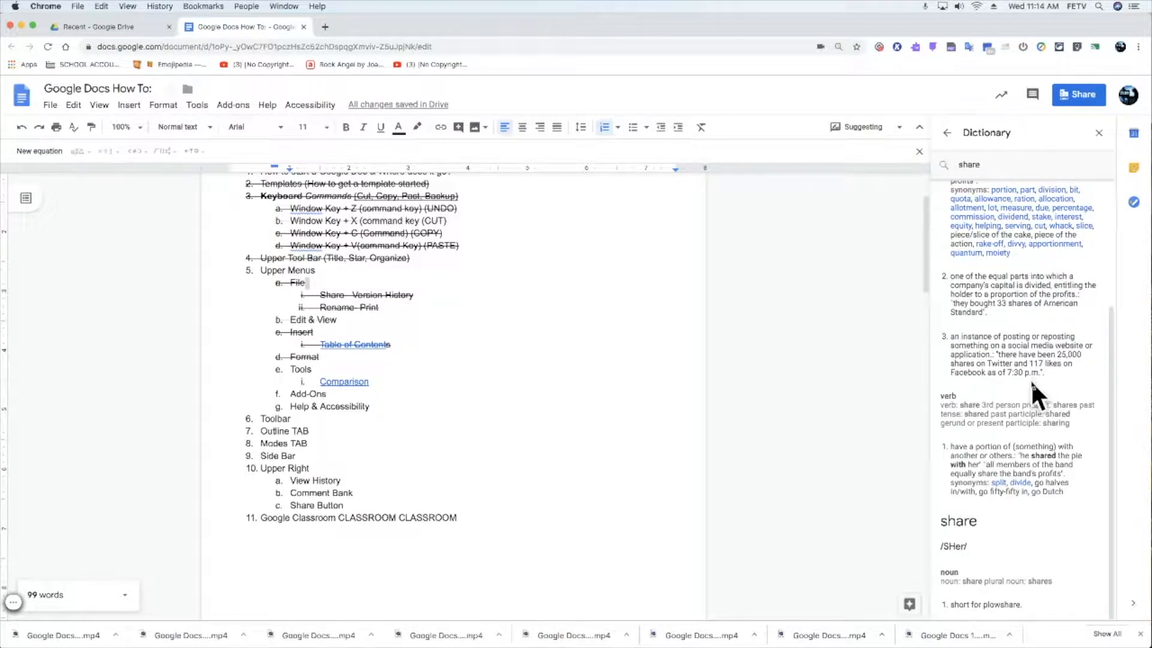
scroll(1032, 376, "up", 5)
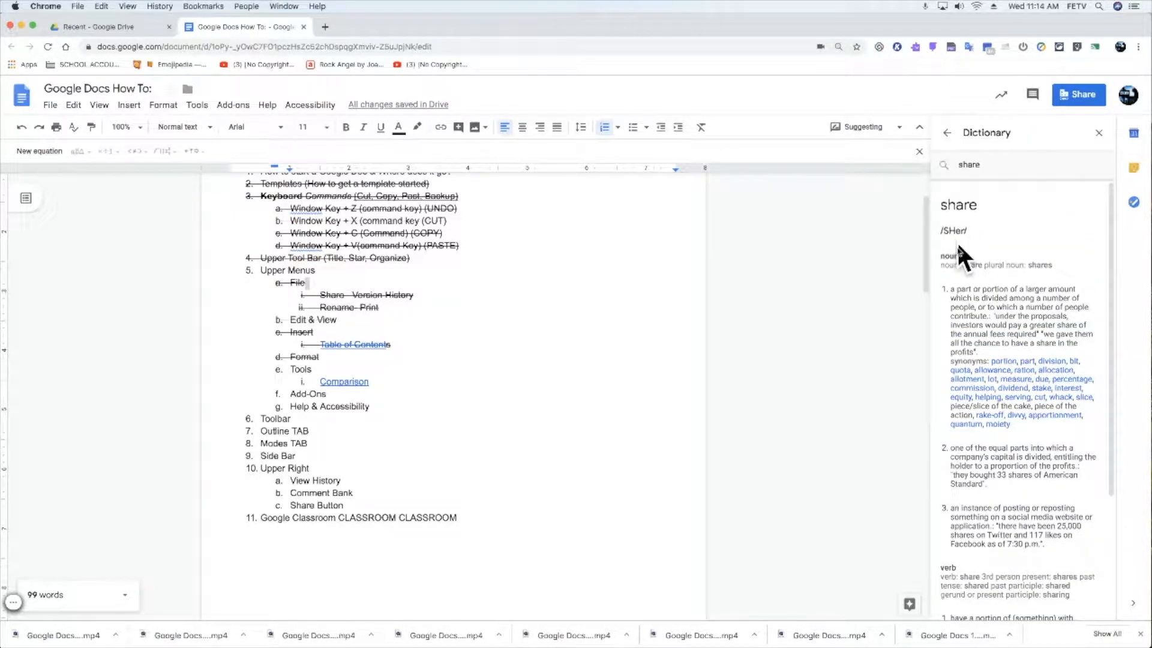
scroll(967, 305, "down", 5)
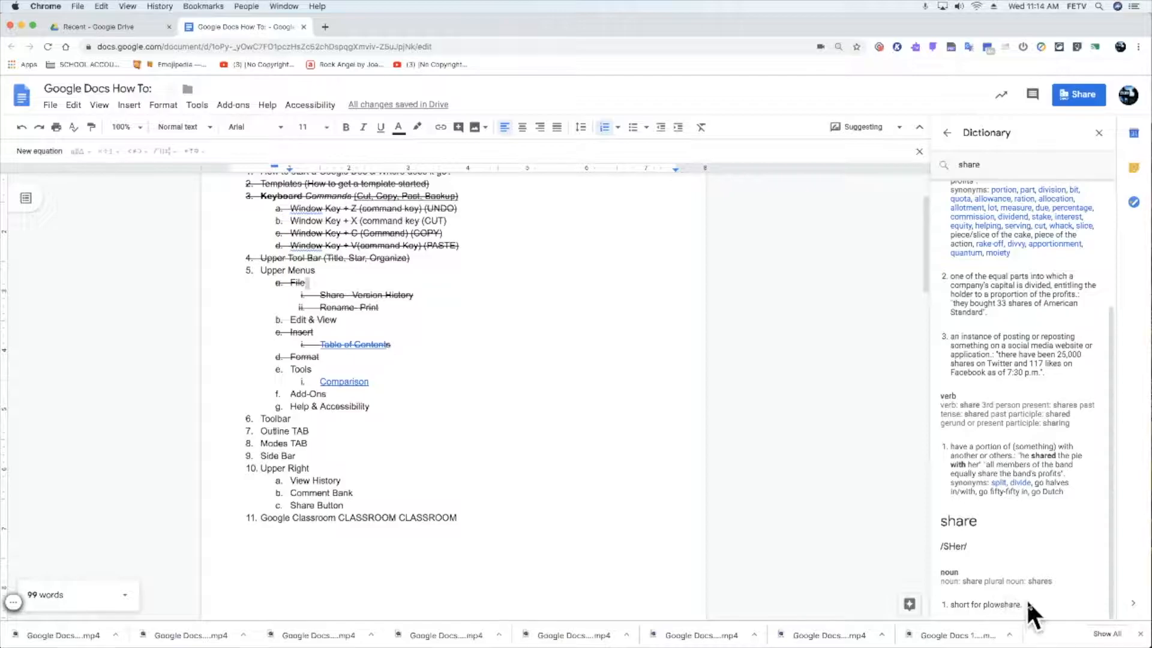
scroll(1003, 600, "up", 1)
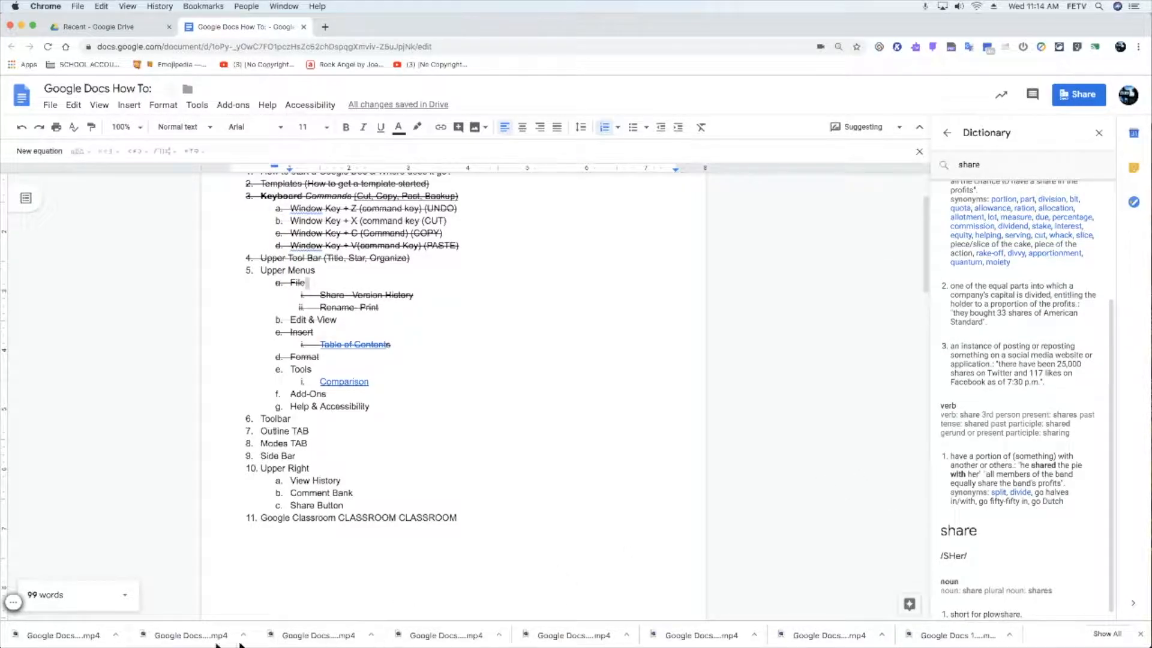
mouse_move(18, 605)
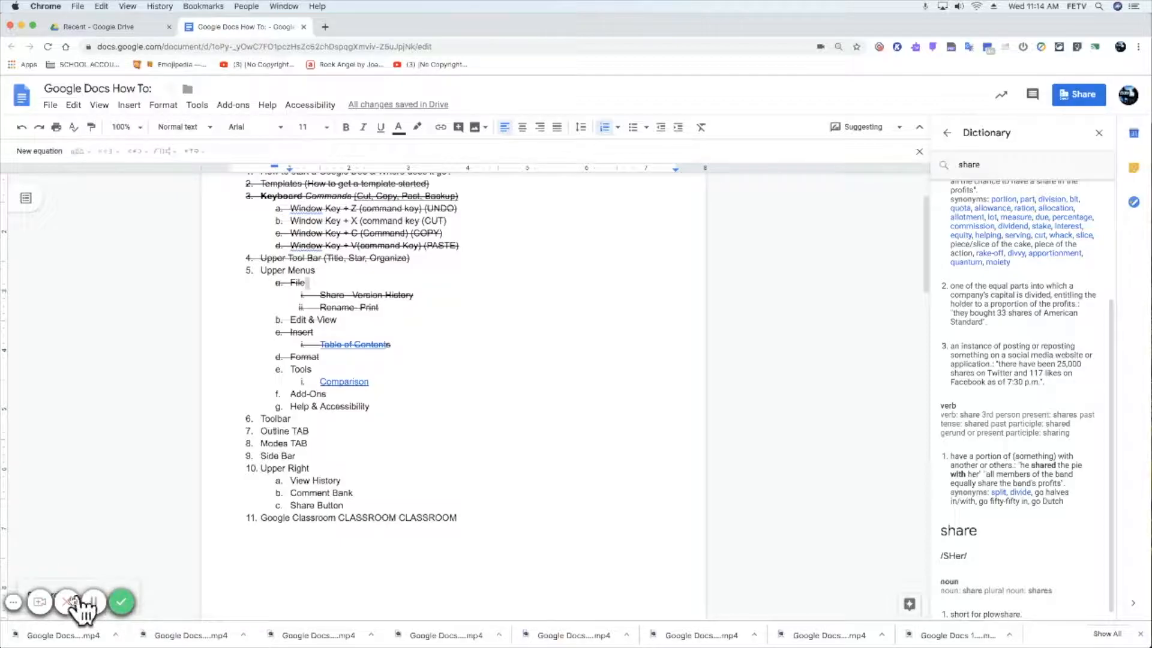
left_click(94, 602)
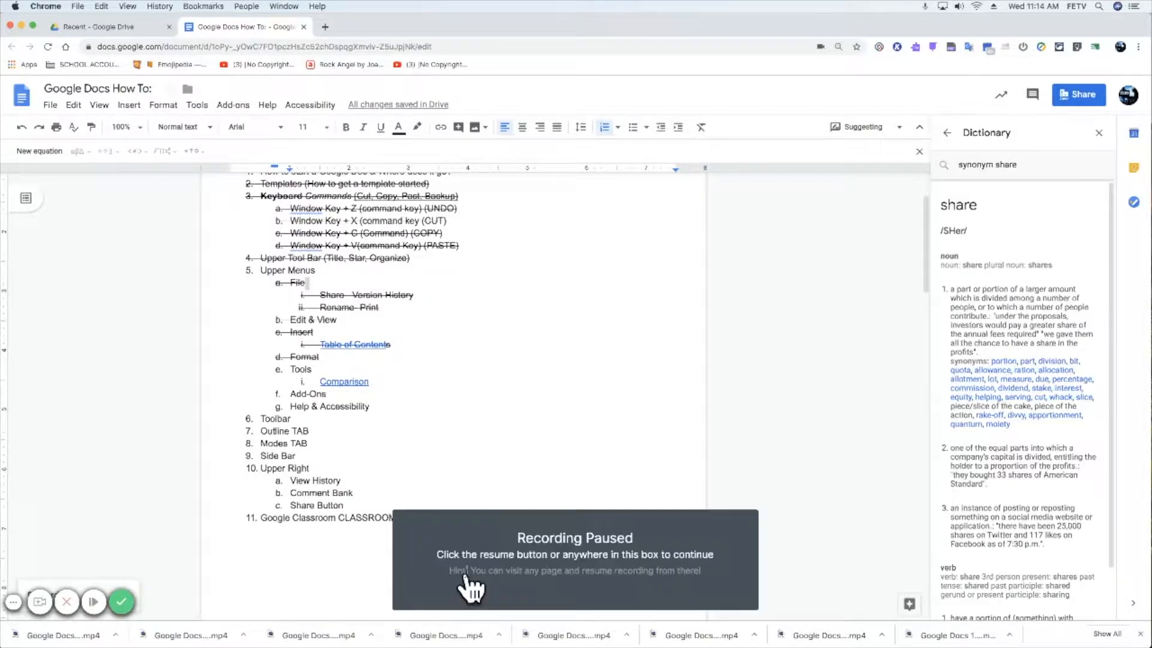
left_click(468, 575)
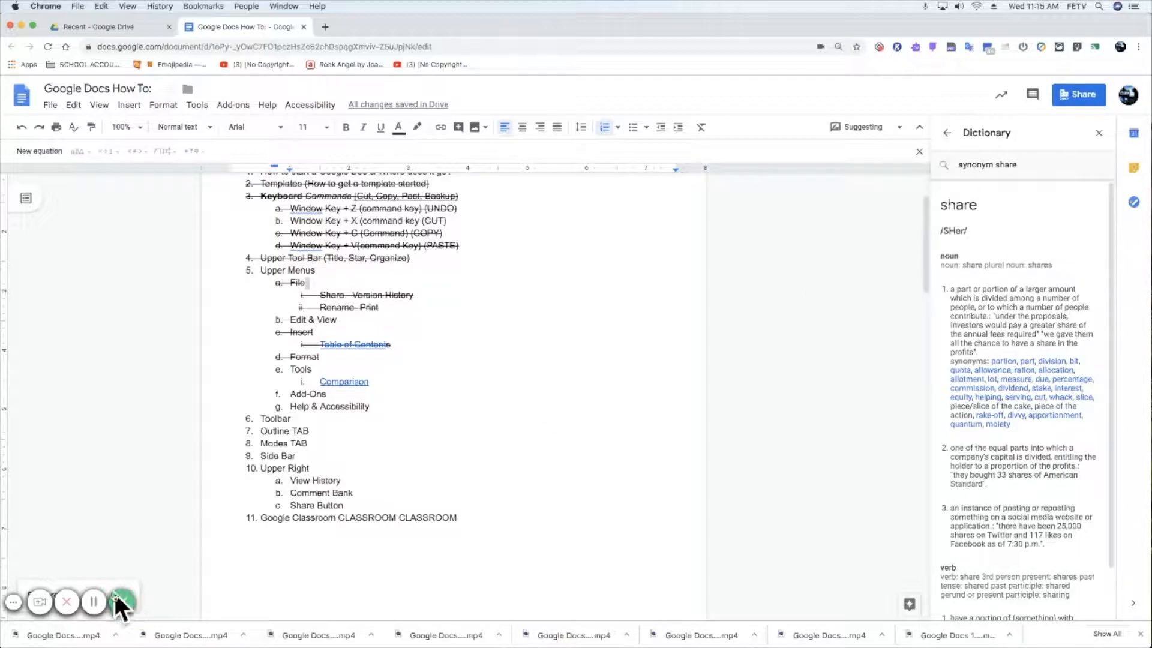
Close the Dictionary and create a Swedish translation of the document titled "Translated copy of Google Docs How To:"
left_click(198, 107)
left_click(1099, 133)
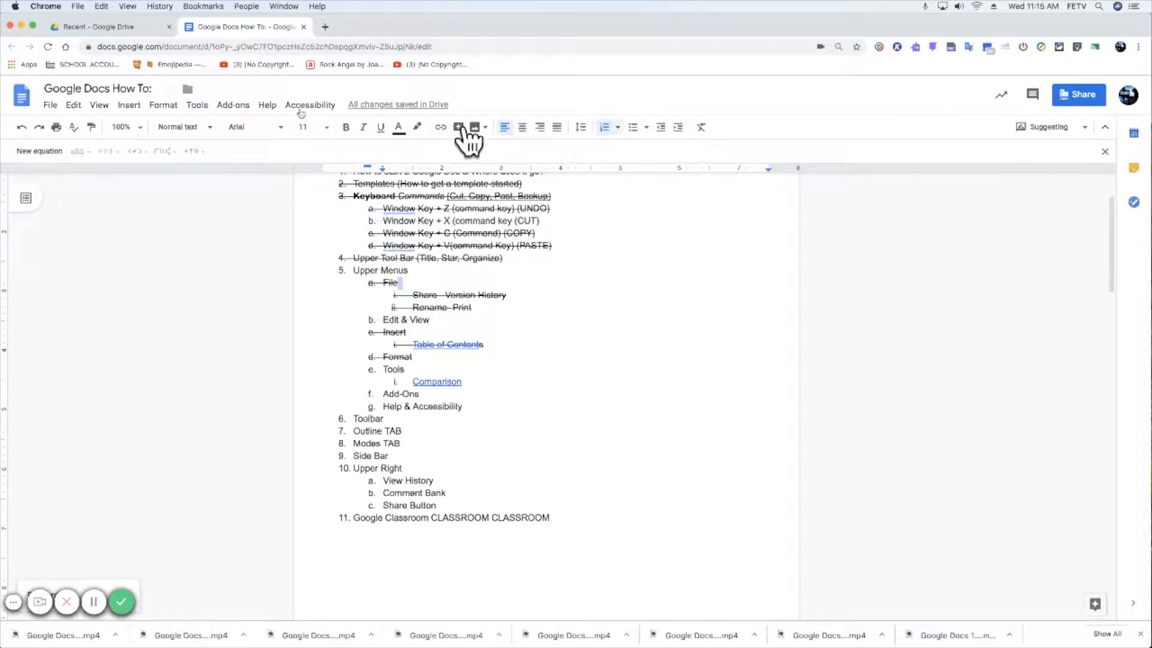
left_click(197, 107)
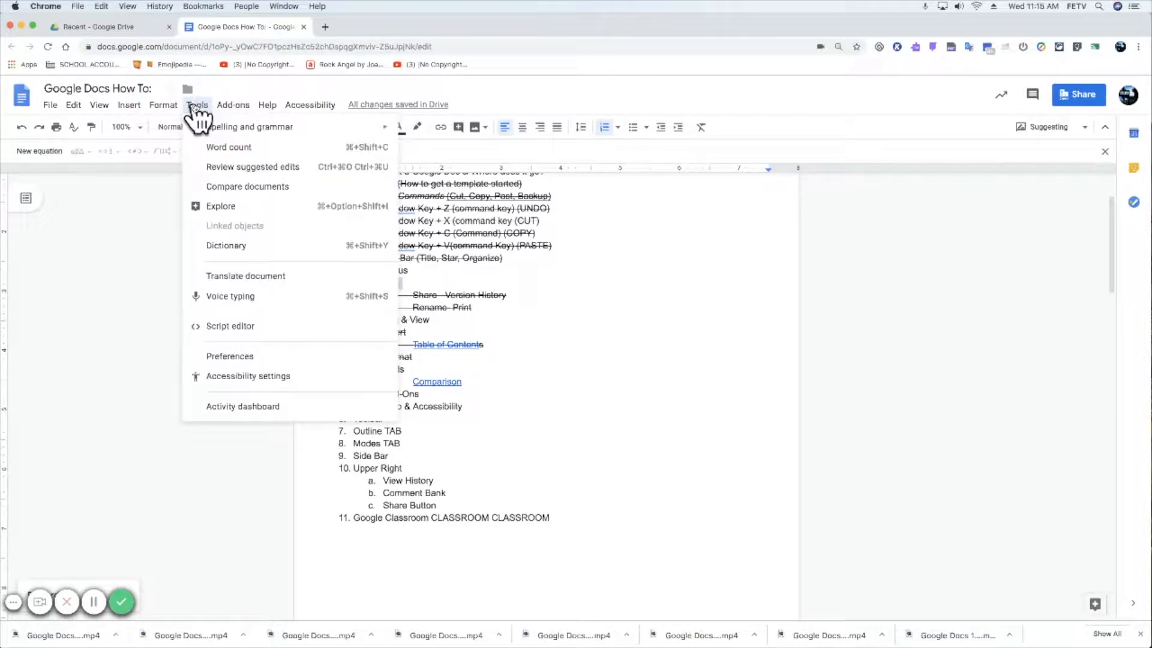
left_click(251, 277)
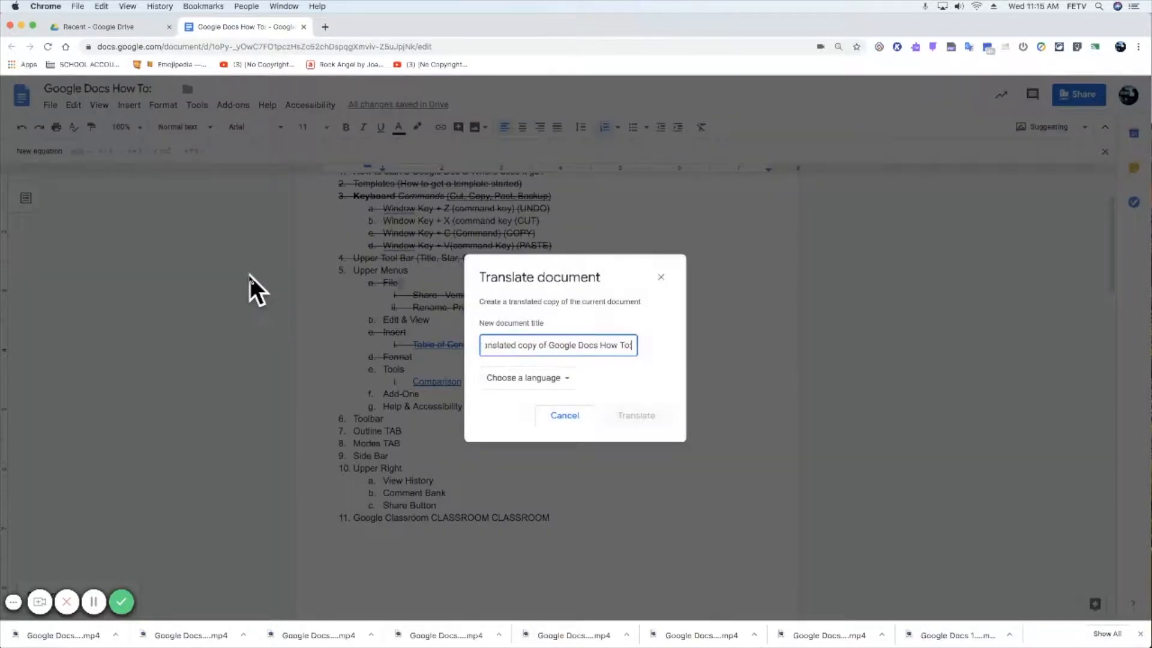
left_click(561, 379)
scroll(564, 429, "down", 6)
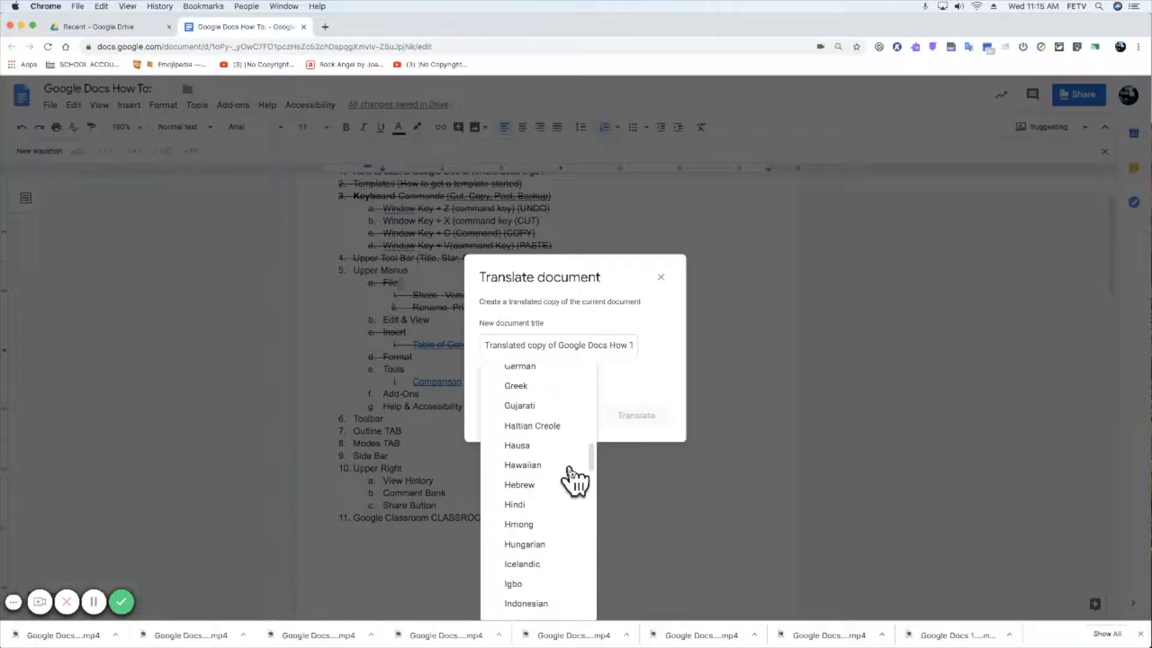
scroll(579, 510, "down", 10)
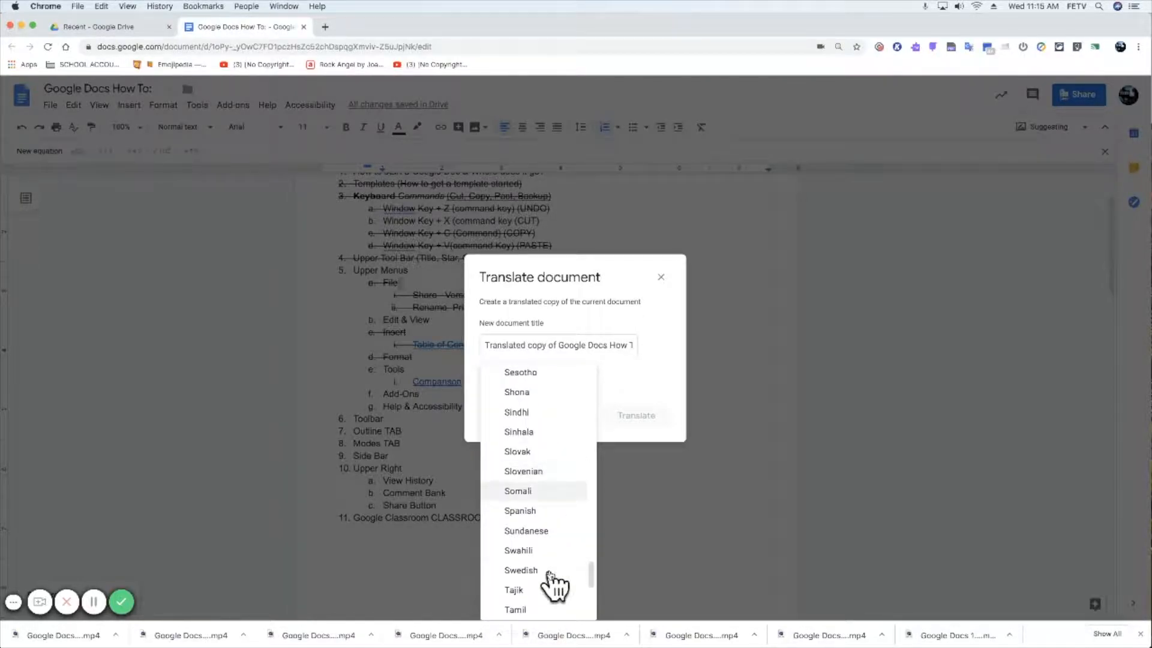
left_click(547, 572)
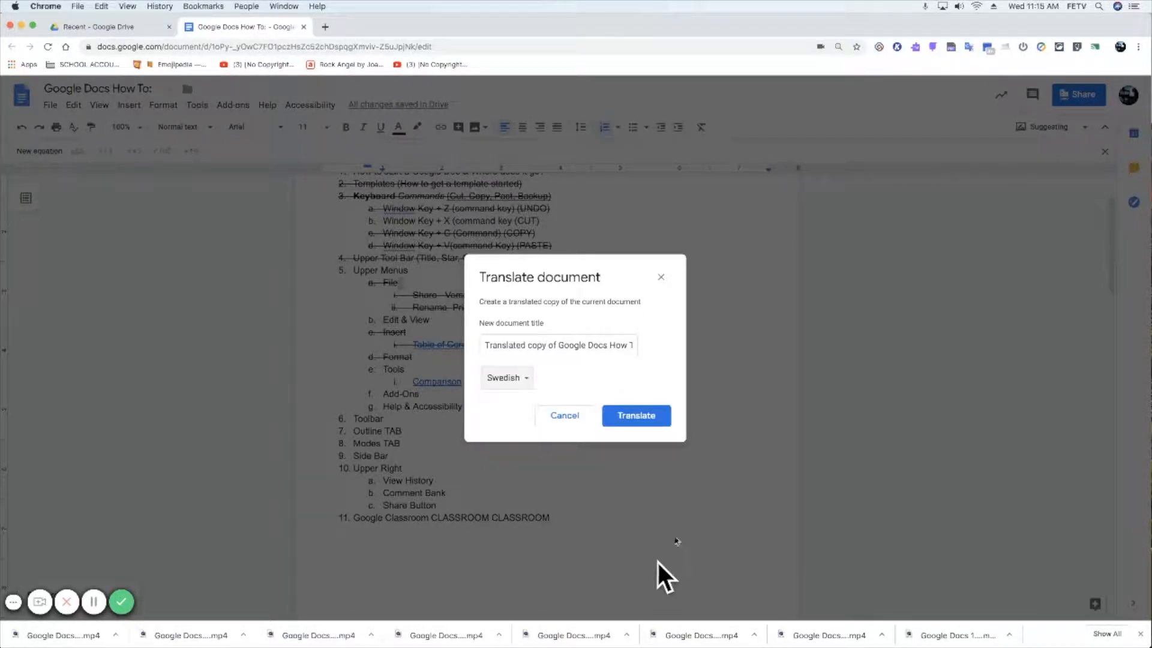
left_click(637, 417)
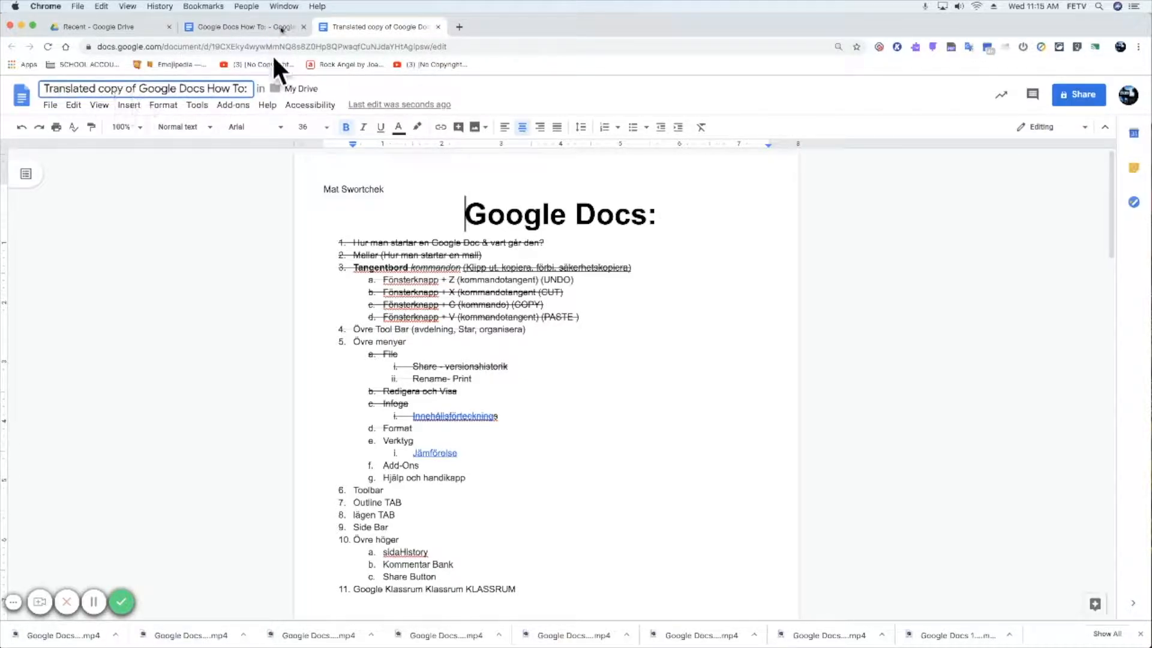
Compare the original document with its Swedish copy by switching back and forth between the two
left_click(282, 26)
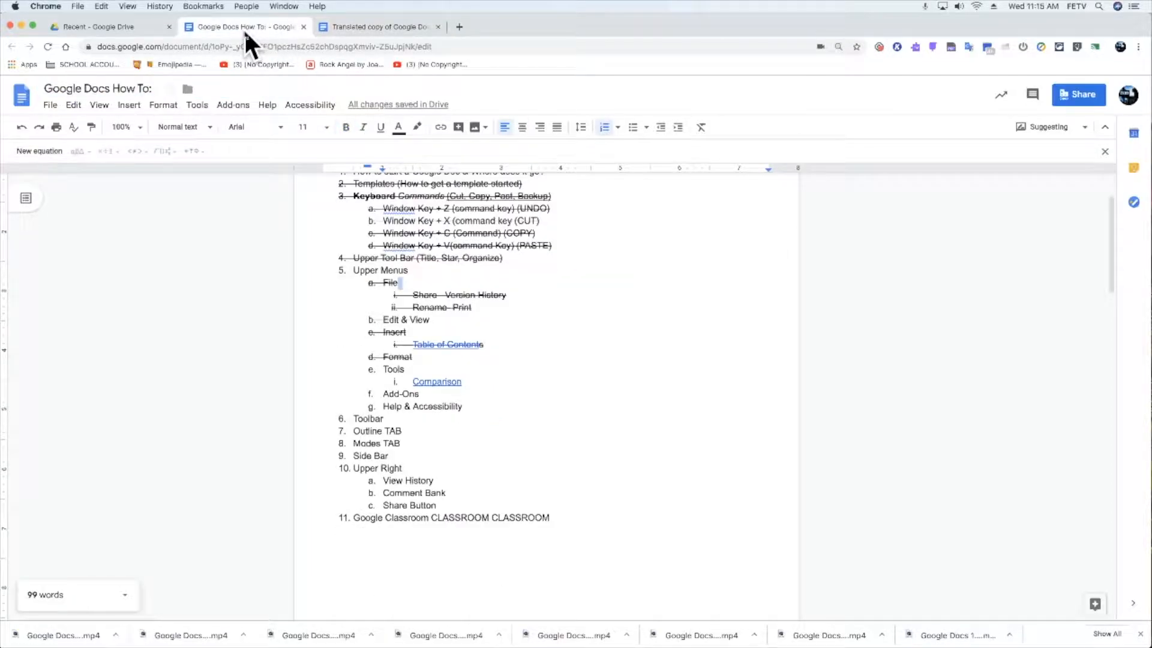
left_click(360, 27)
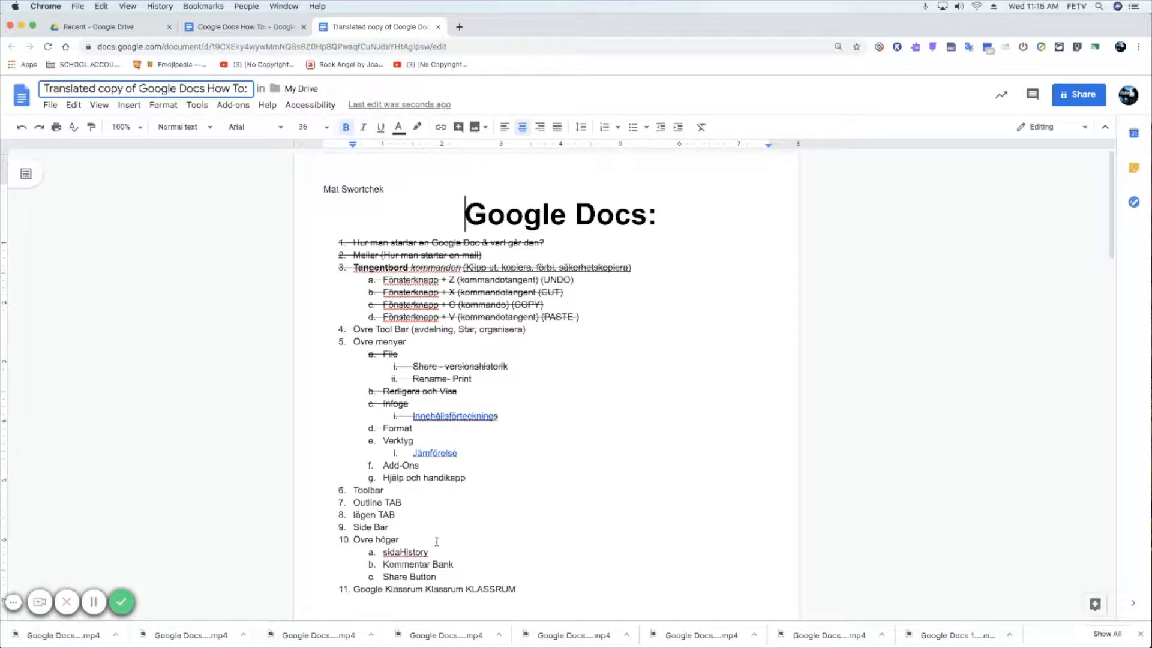
left_click(230, 27)
left_click(354, 28)
left_click(246, 28)
left_click(337, 30)
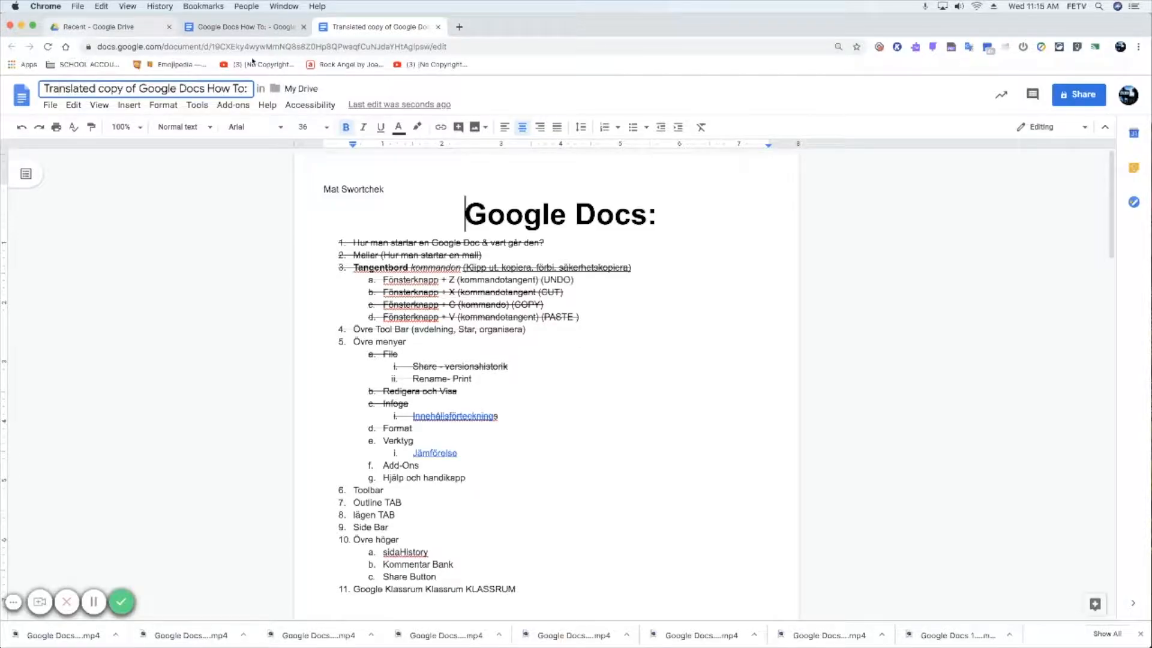
Locate the translated copy in My Drive, return to that document, and close it
left_click(91, 26)
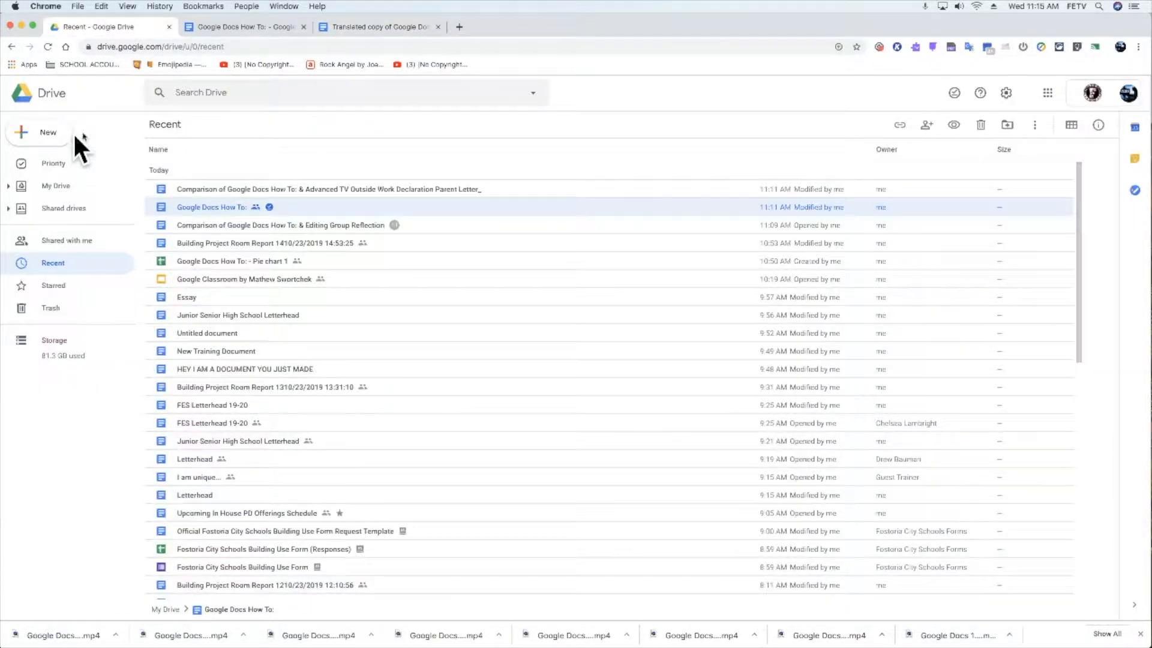
left_click(56, 185)
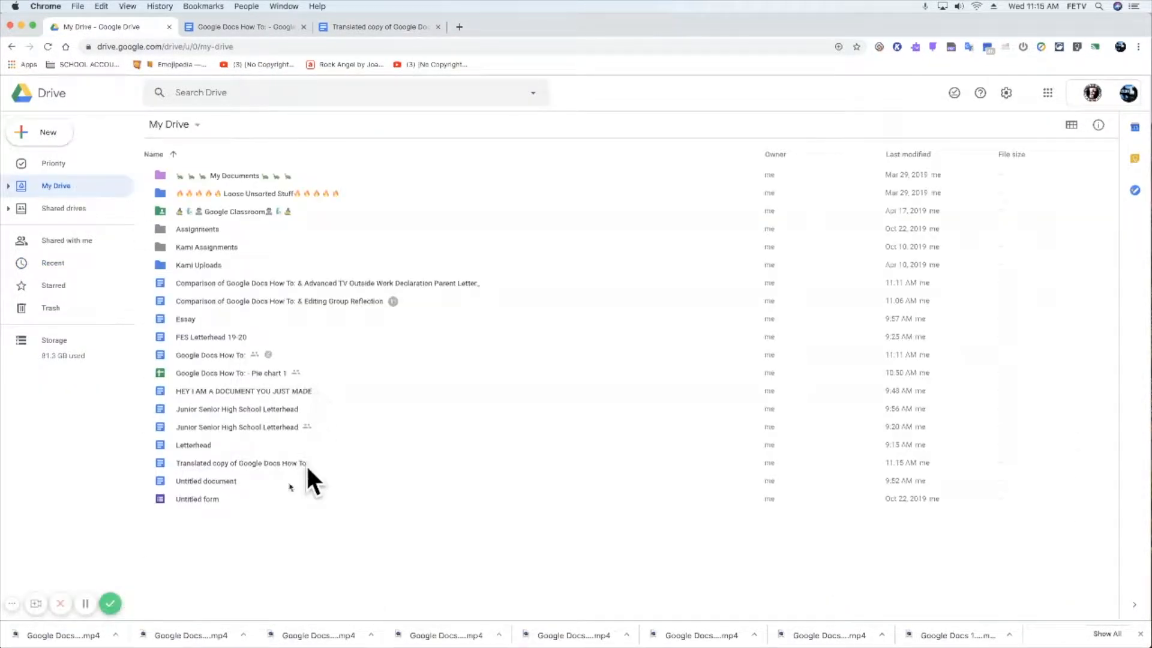
left_click(193, 467)
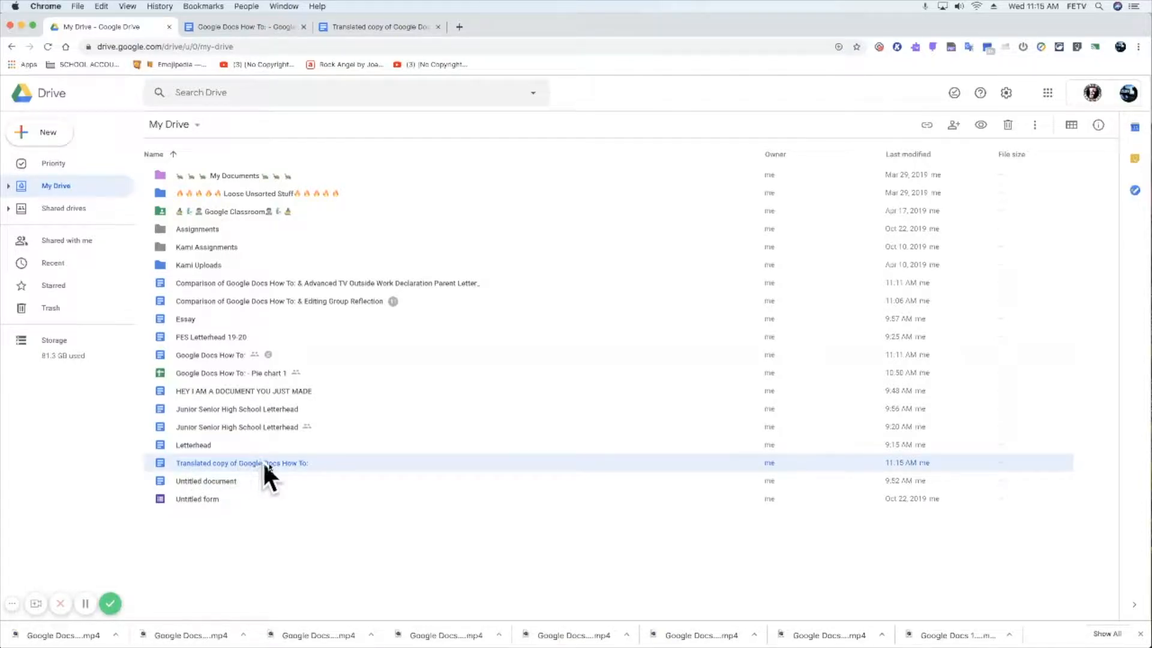
left_click(384, 27)
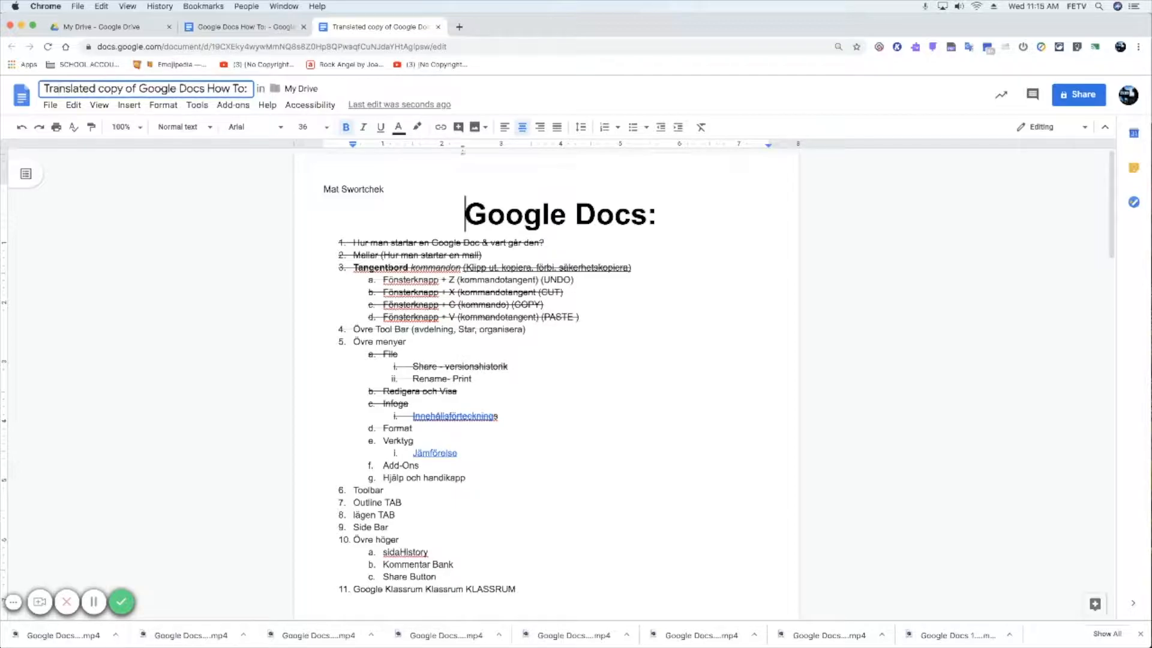
left_click(438, 27)
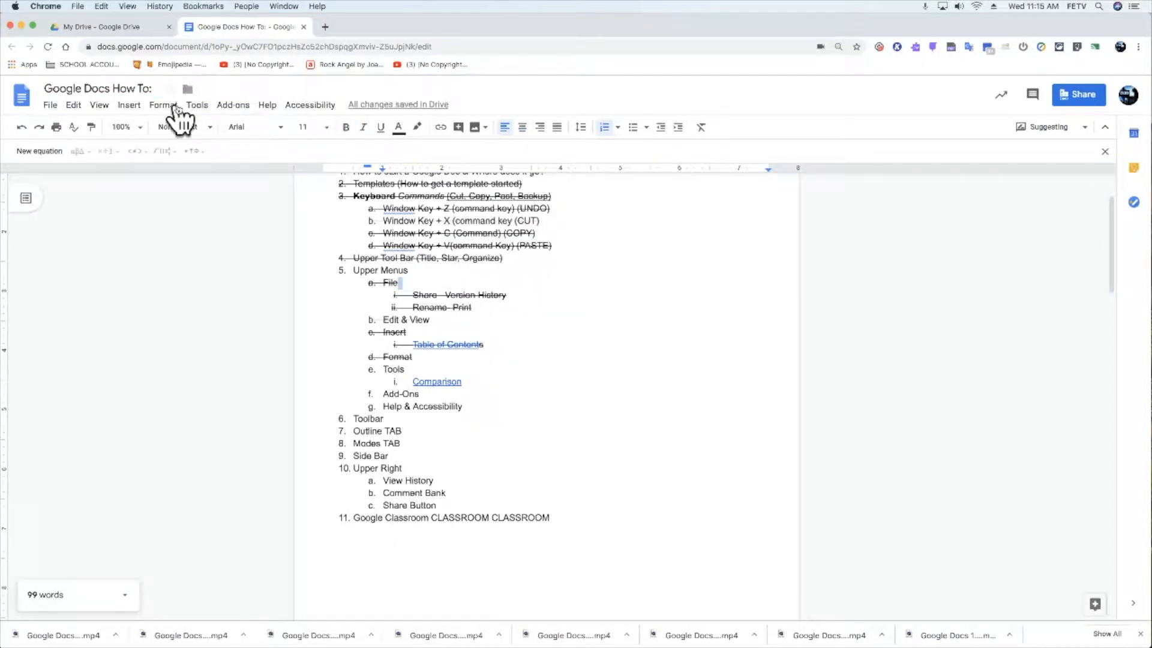
Insert an unnumbered blank line below item 11, "Google Classroom CLASSROOM CLASSROOM", in Suggesting mode
left_click(222, 106)
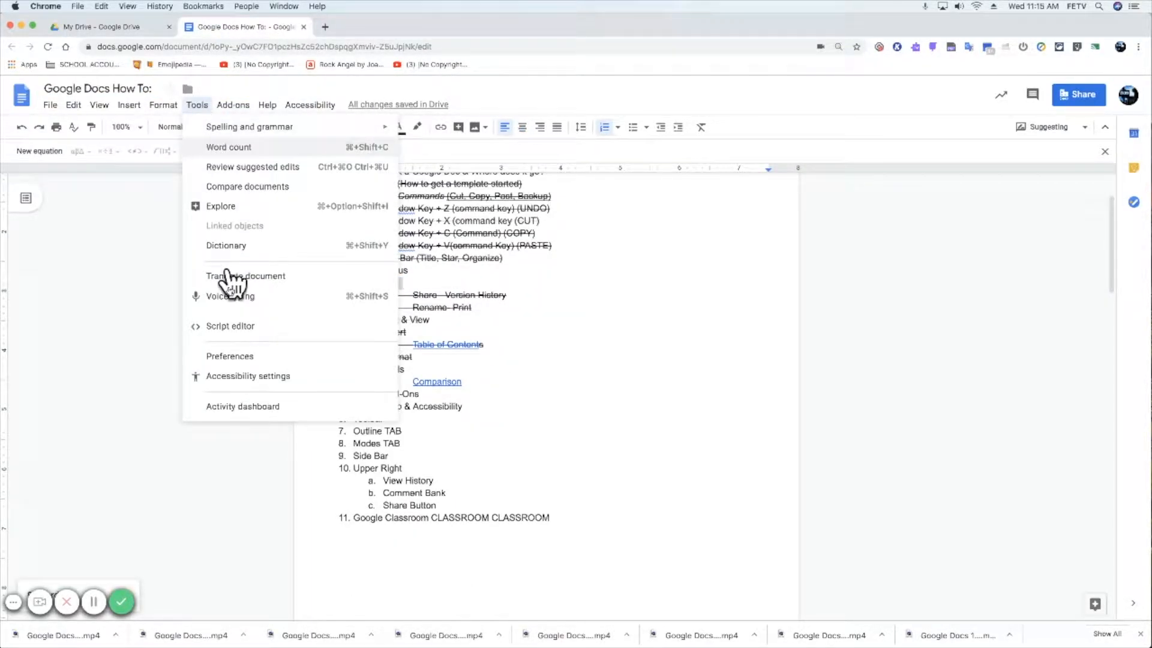
left_click(590, 518)
left_click(588, 520)
key("Return")
key("Return")
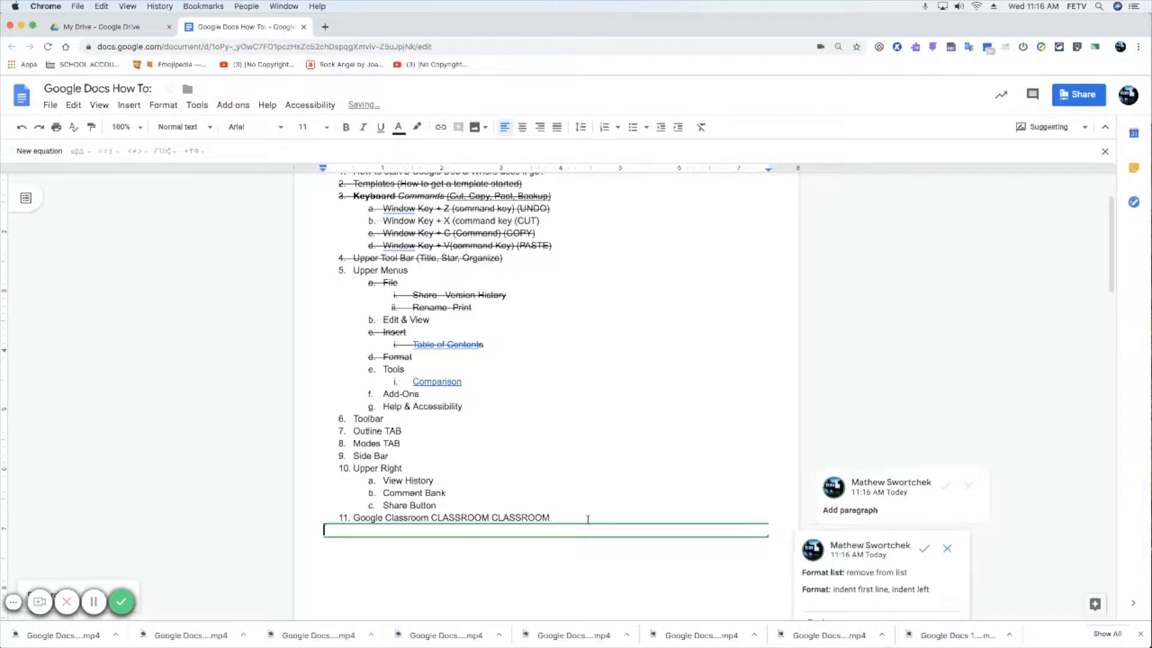
Switch the document to Editing mode and reject the suggested paragraph and list formatting below item 11
left_click(1056, 140)
left_click(1049, 150)
left_click(968, 486)
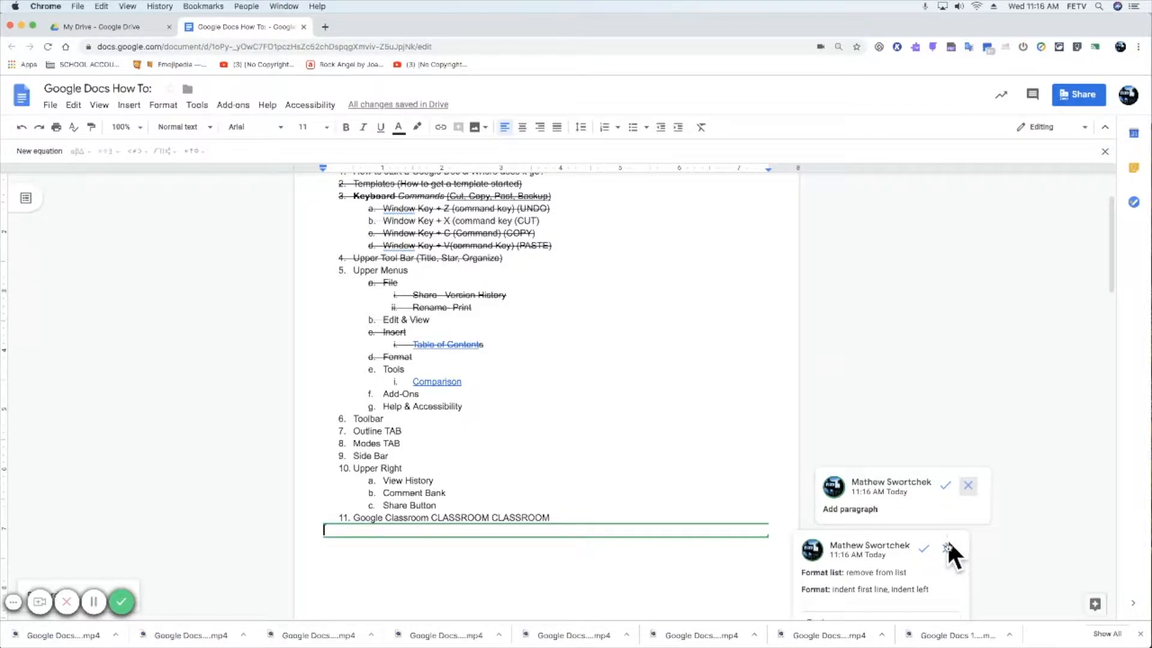
left_click(945, 538)
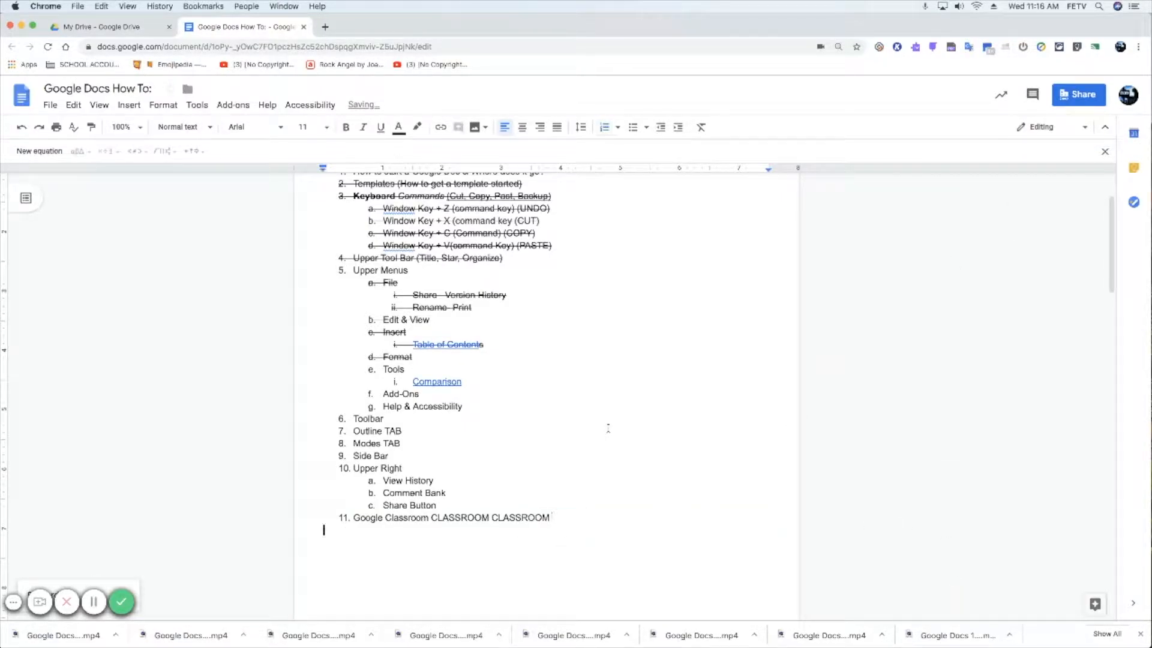
Dictate a short paragraph about voice typing and putting ketchup on a sandwich below item 11, allowing microphone access for Voice typing
left_click(201, 106)
mouse_move(228, 107)
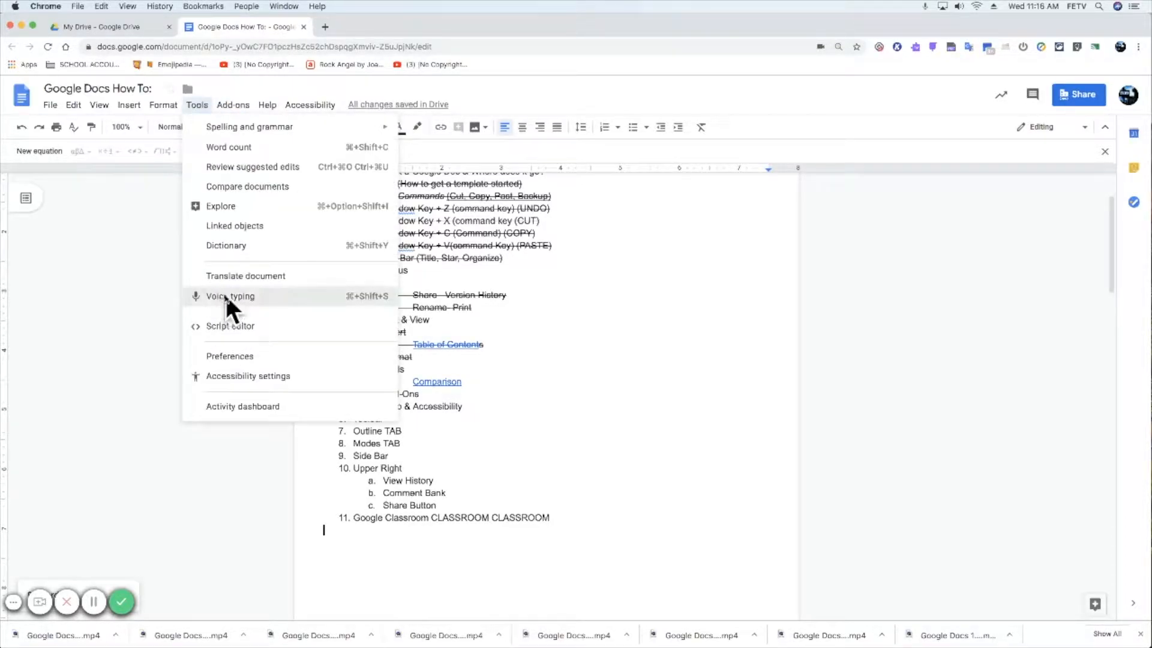
left_click(213, 294)
left_click(72, 257)
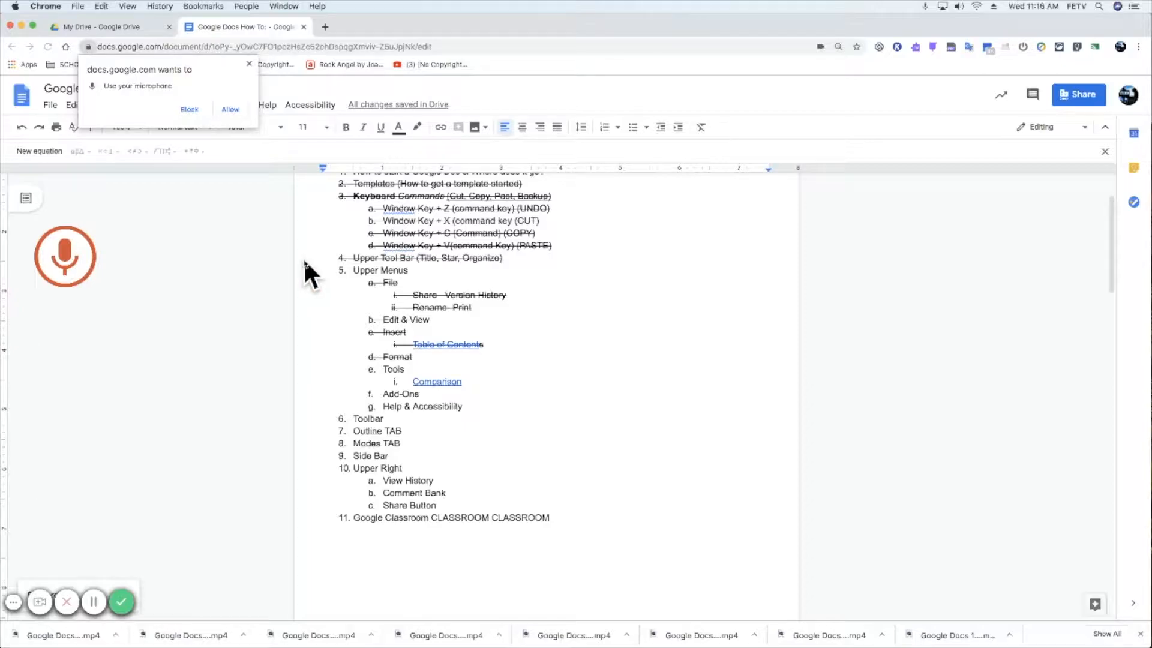
left_click(229, 109)
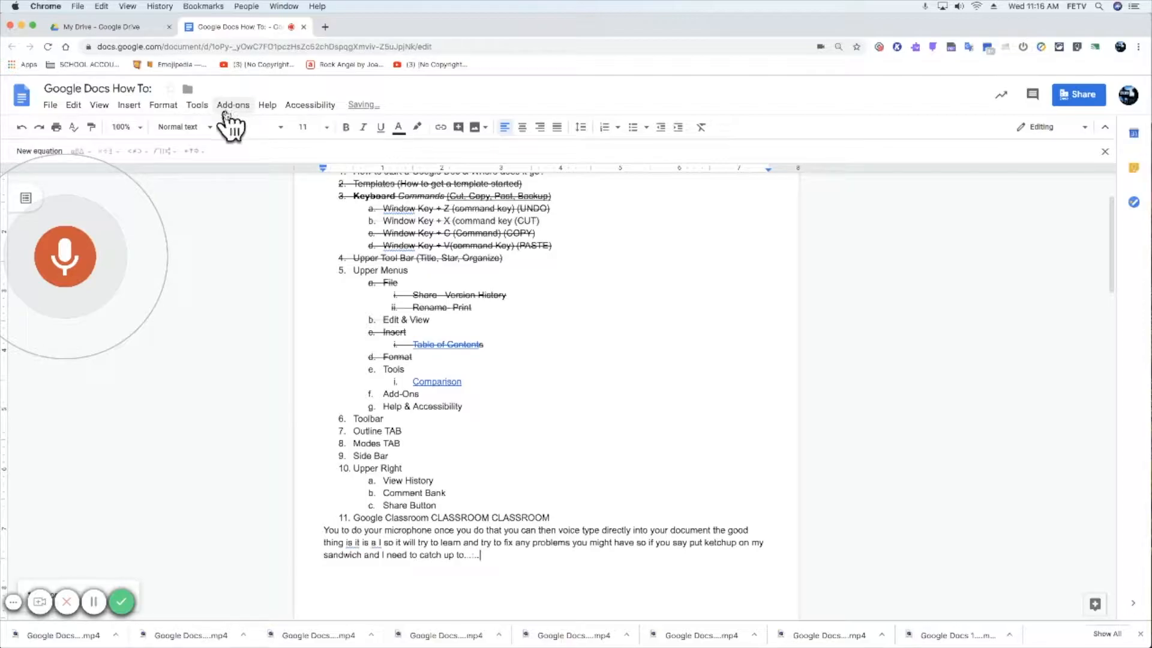
left_click(76, 243)
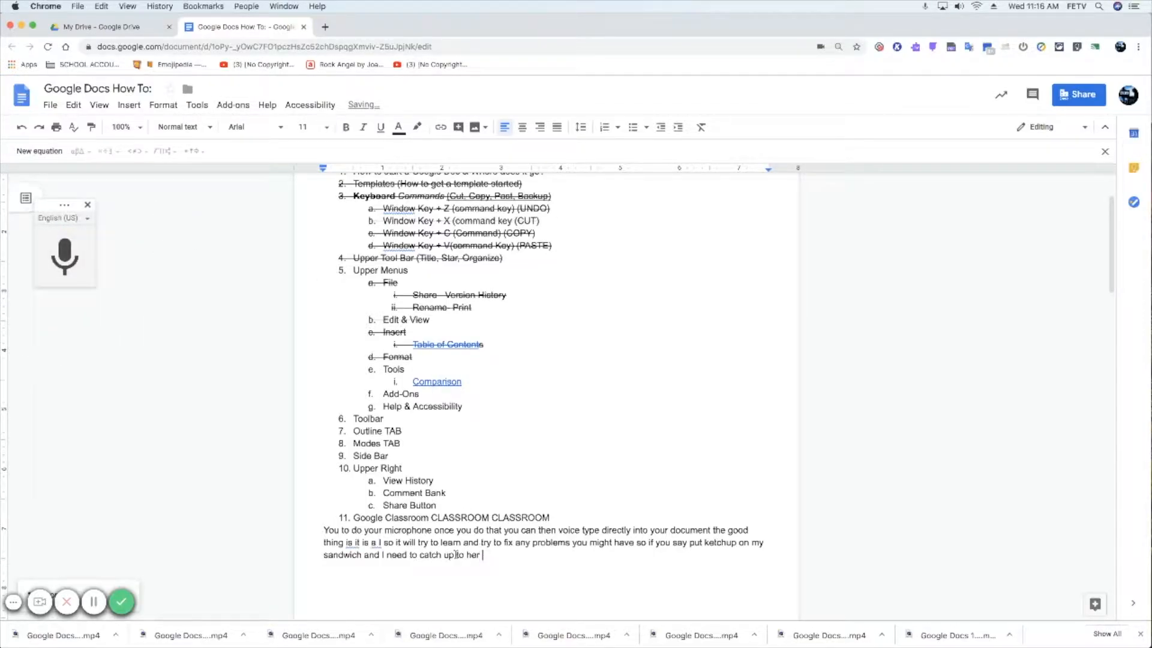
Delete the dictated paragraph below item 11 and close the voice typing control
left_click_drag(483, 556, 322, 533)
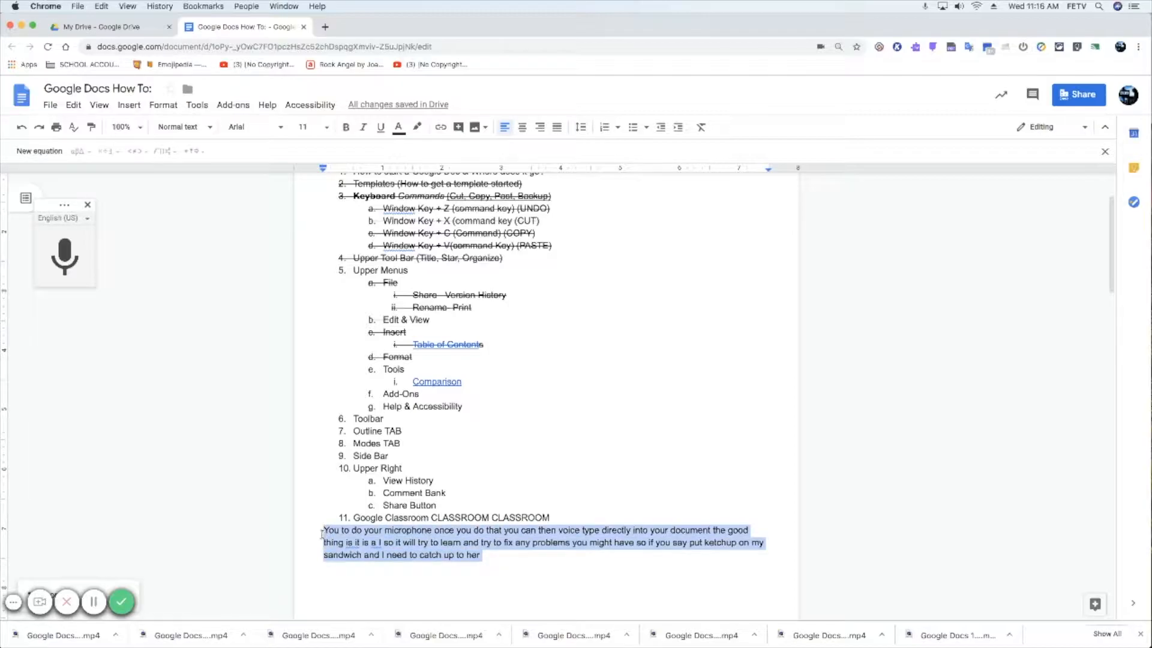
key("BackSpace")
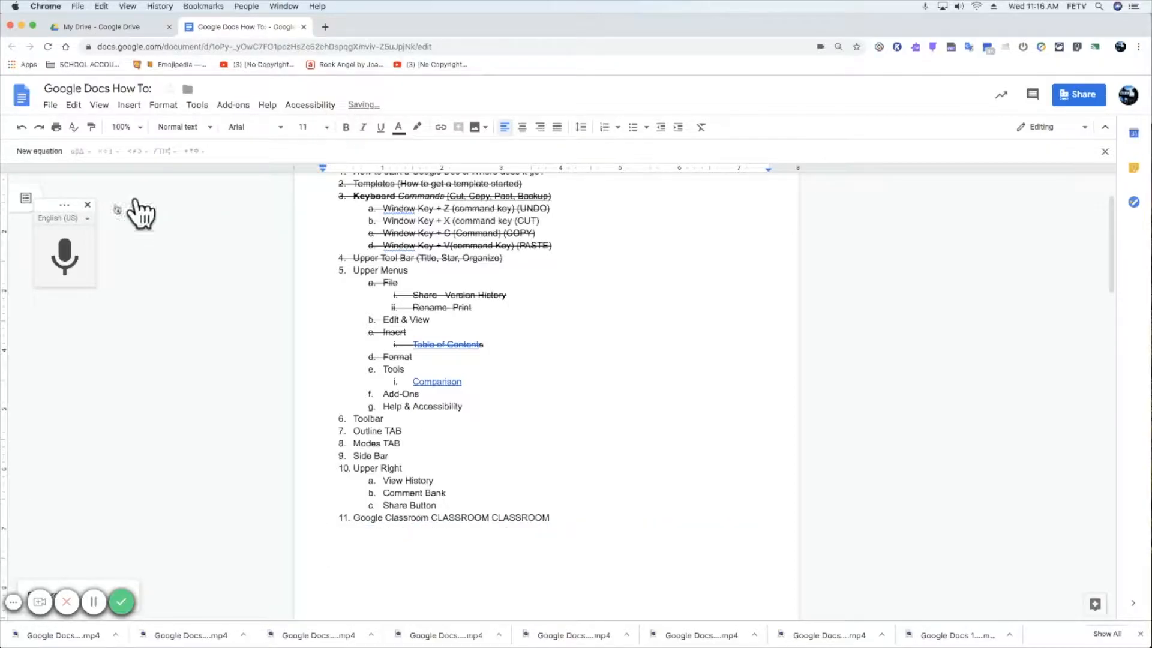
left_click(88, 205)
View the blank project in the Script editor and close it to return to the document
left_click(198, 106)
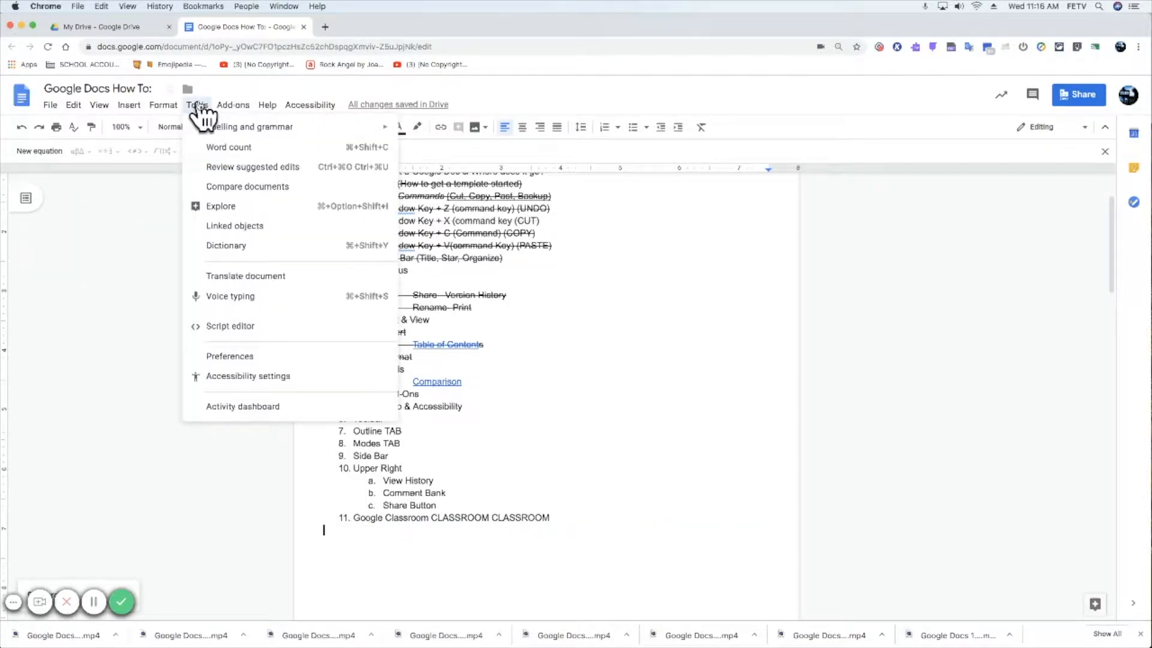
left_click(288, 327)
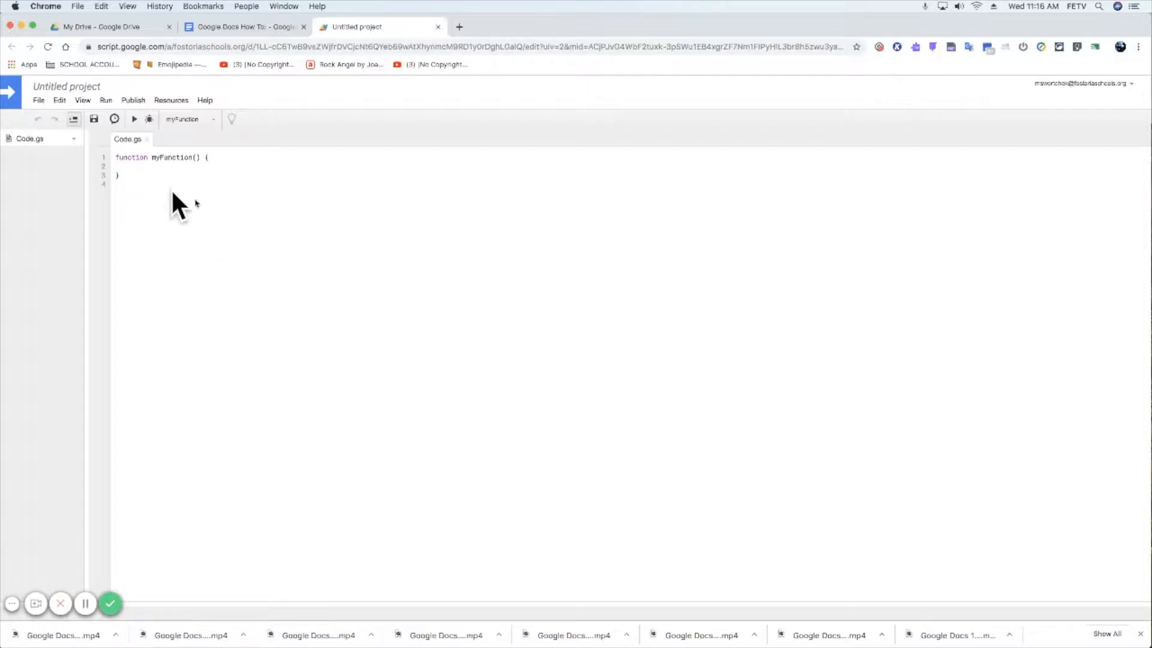
left_click(439, 27)
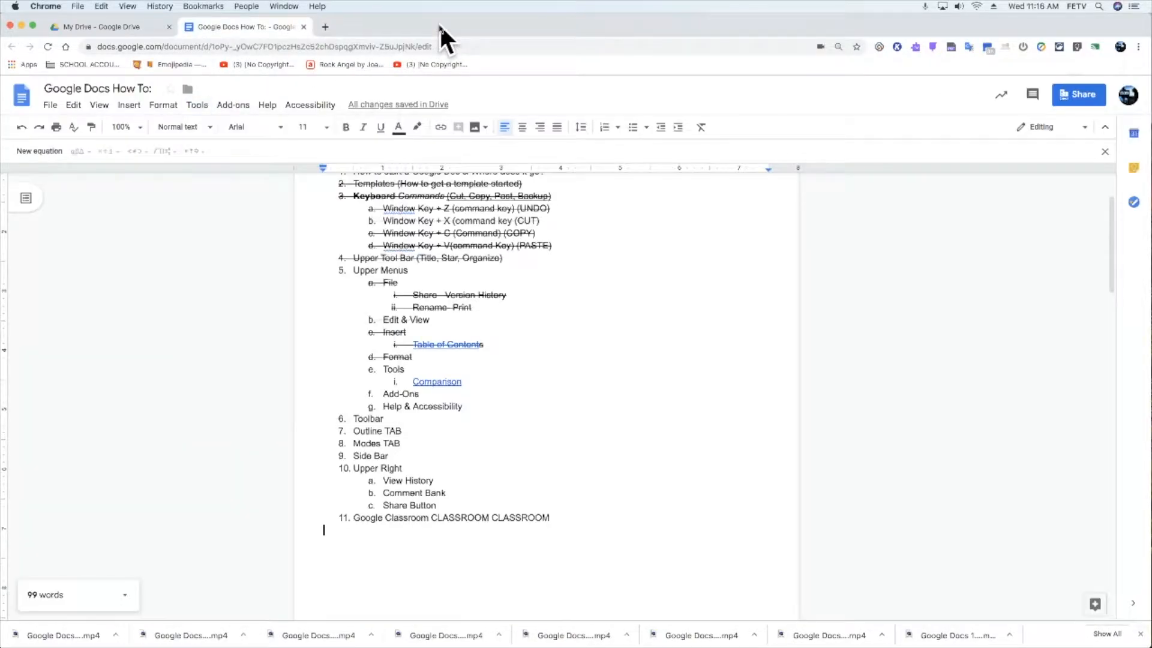
Review the Preferences, including the automatic text options and the whole automatic substitution list, and close them without changes
left_click(231, 106)
mouse_move(197, 107)
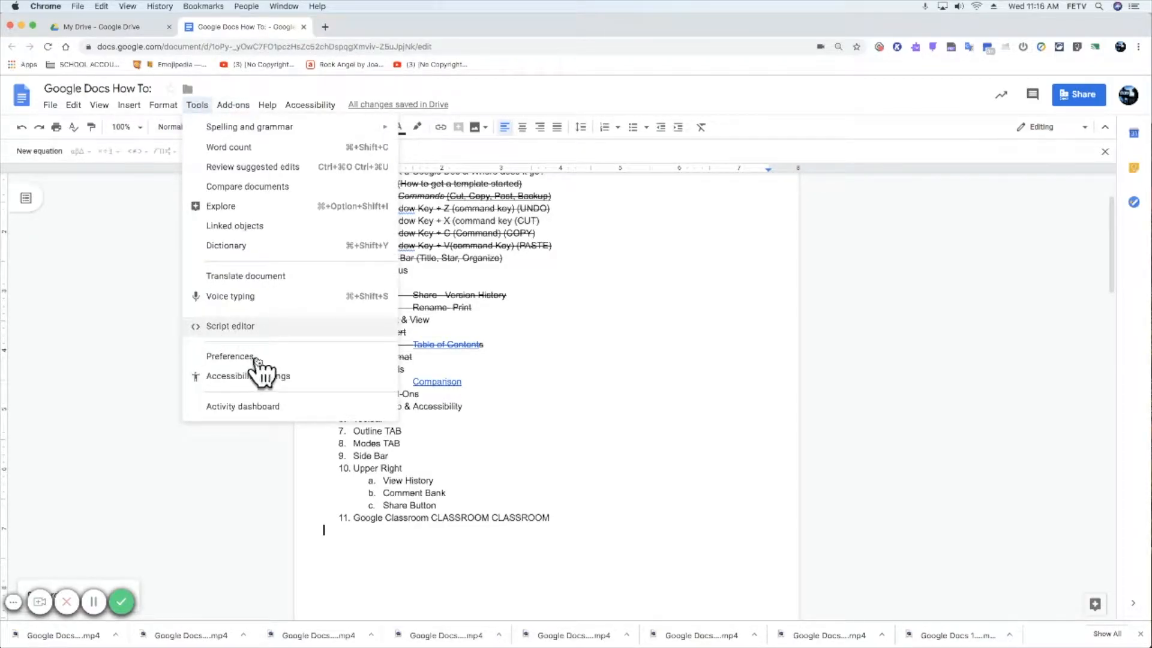
left_click(230, 356)
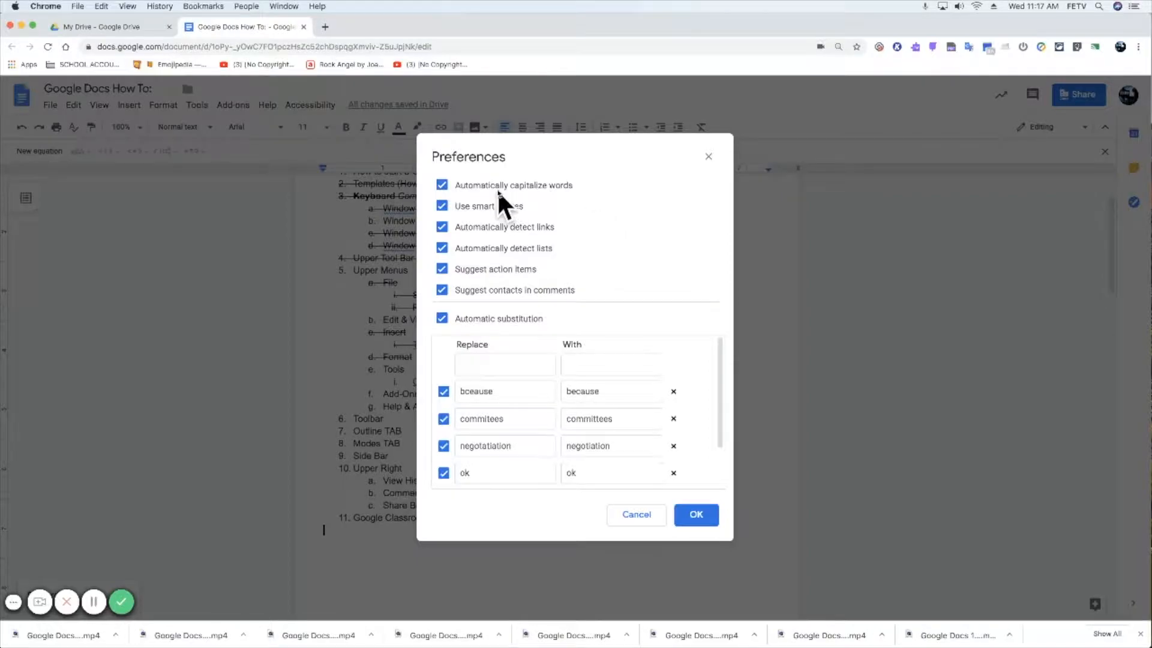
scroll(609, 468, "down", 3)
scroll(610, 468, "up", 2)
scroll(608, 464, "down", 2)
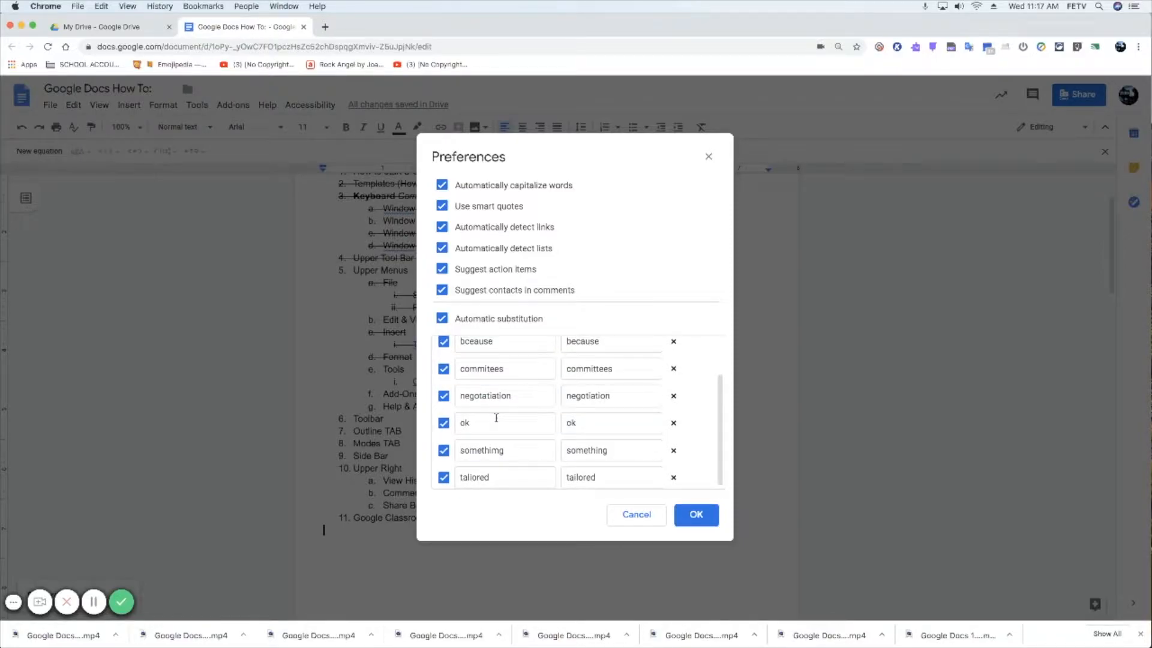
scroll(497, 416, "up", 1)
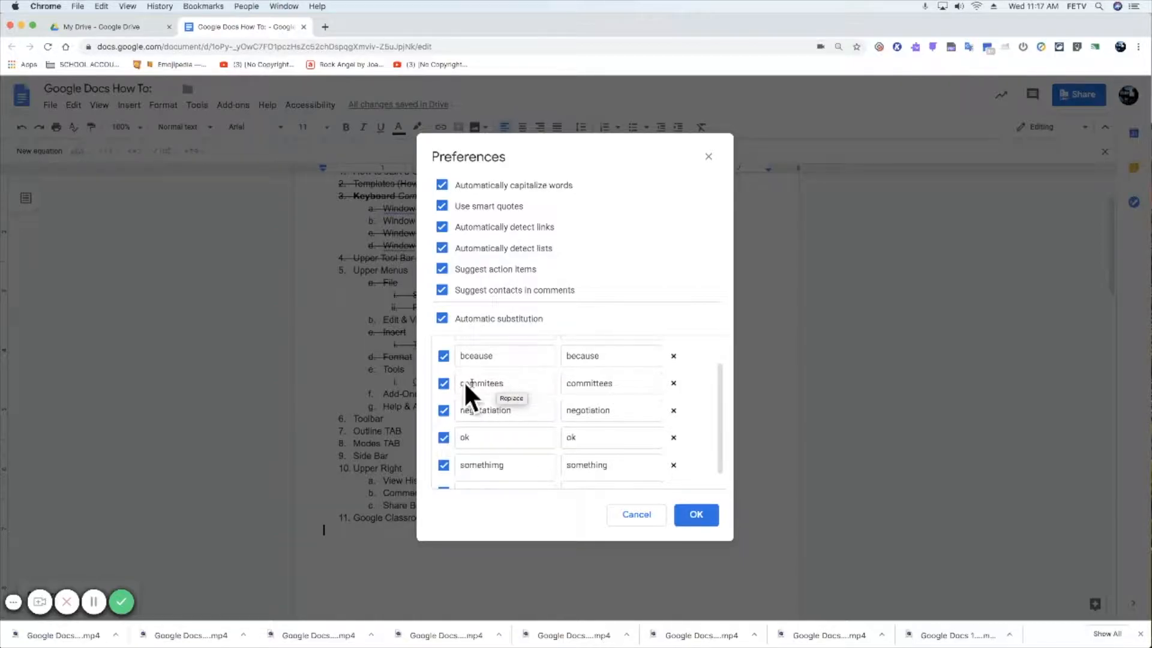
scroll(558, 435, "down", 1)
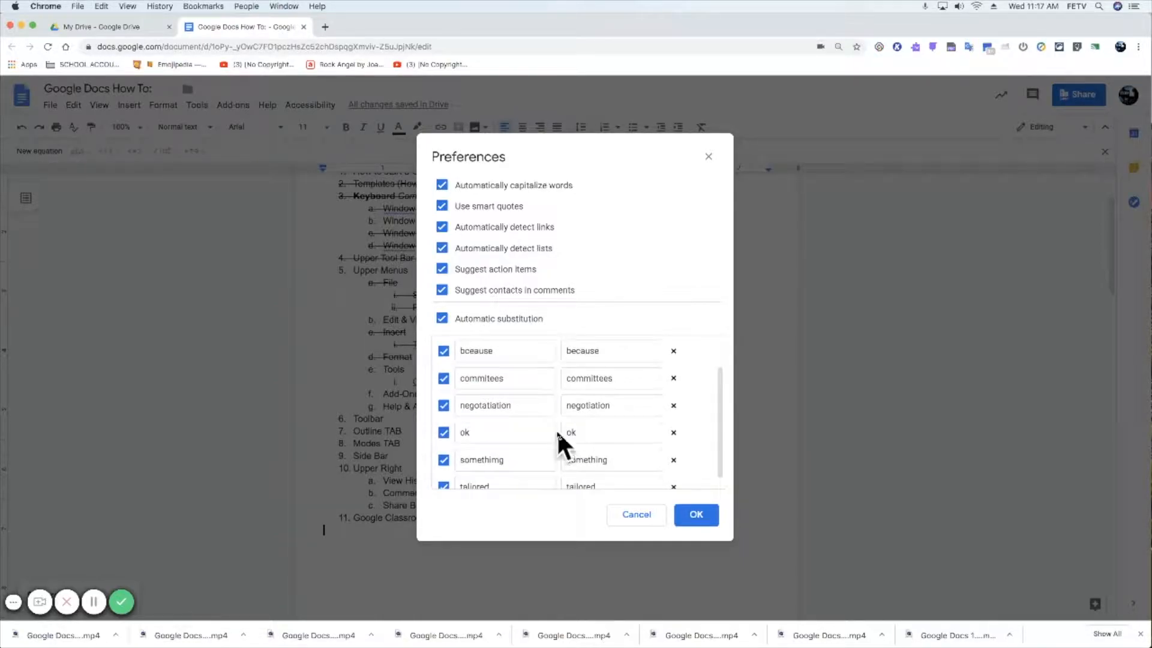
scroll(552, 455, "down", 1)
scroll(523, 477, "up", 1)
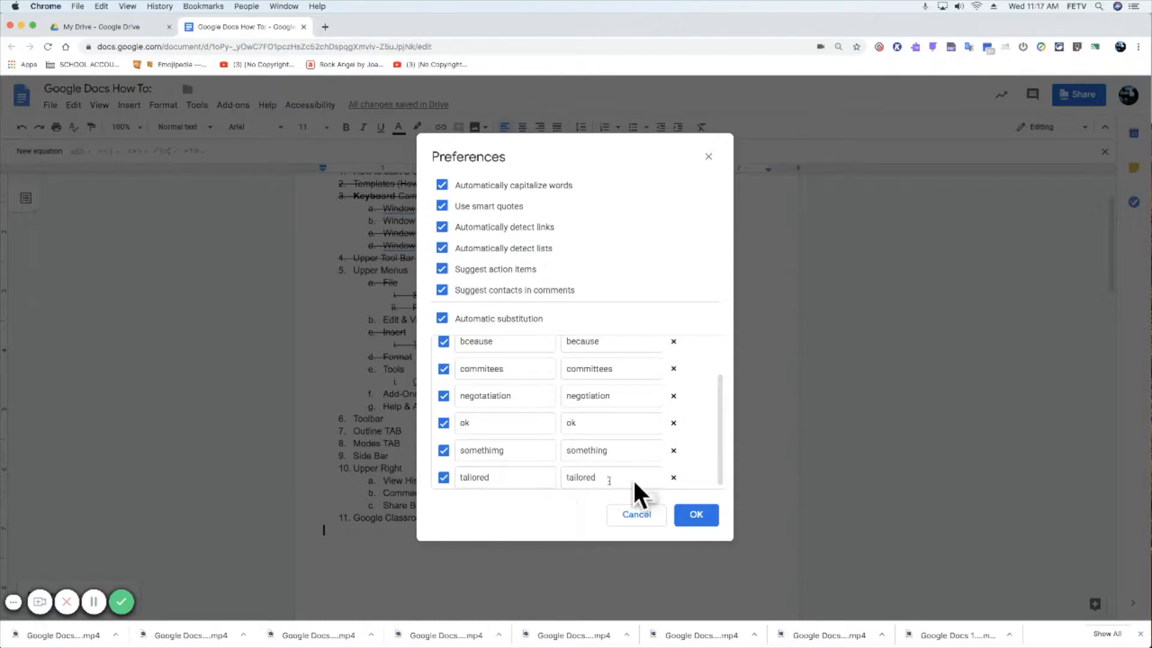
scroll(578, 414, "up", 3)
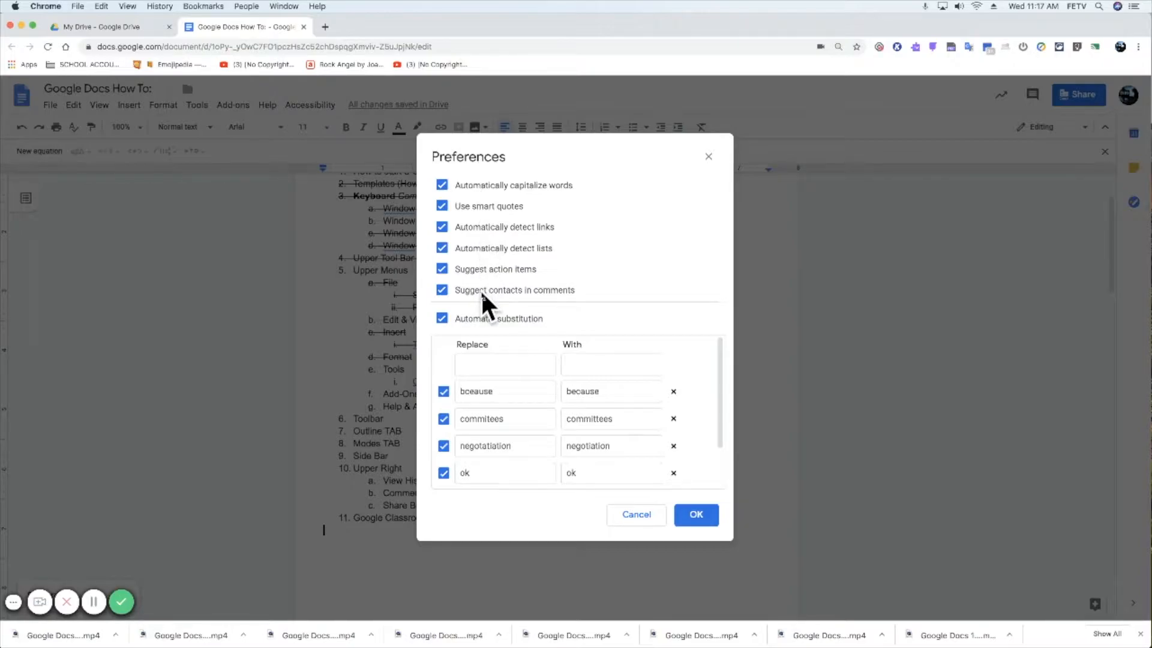
left_click(695, 514)
Examine the accessibility settings for screen reader, braille, collaborator announcements and screen magnifier support, leaving the options as they are
left_click(198, 105)
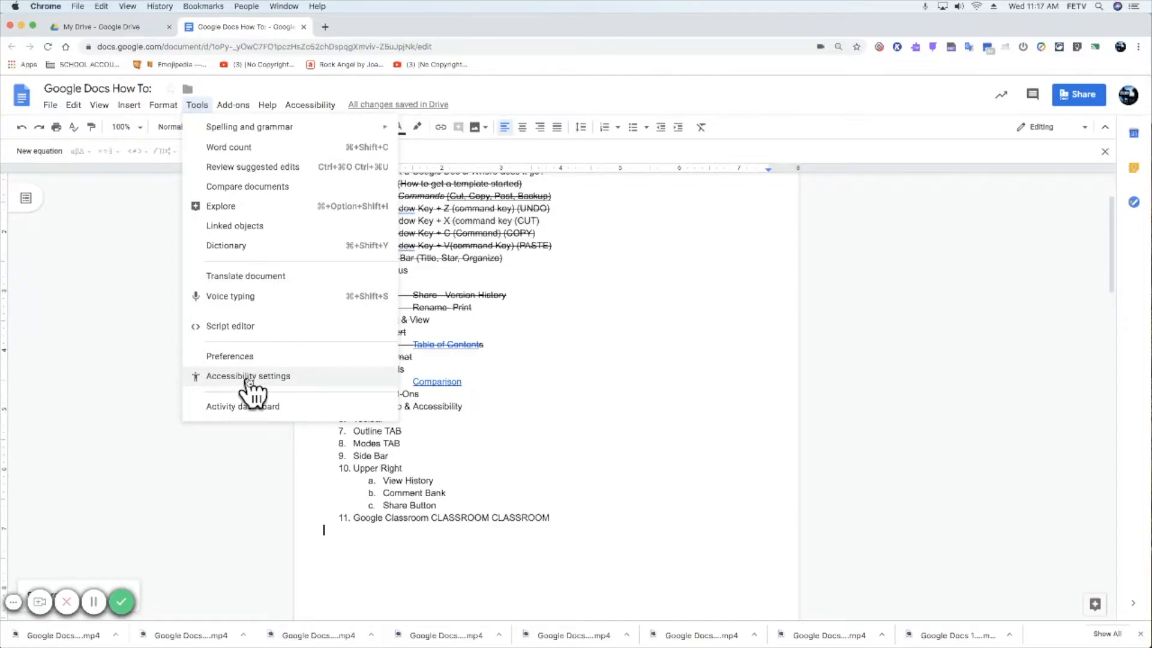
left_click(297, 107)
left_click(200, 108)
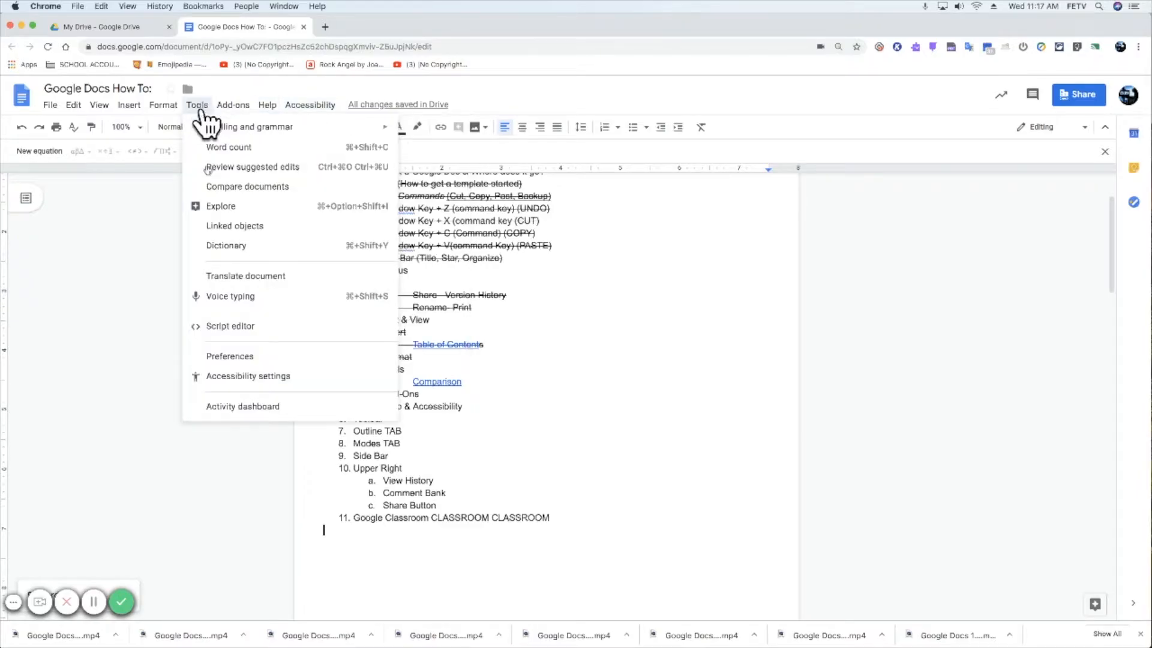
left_click(223, 376)
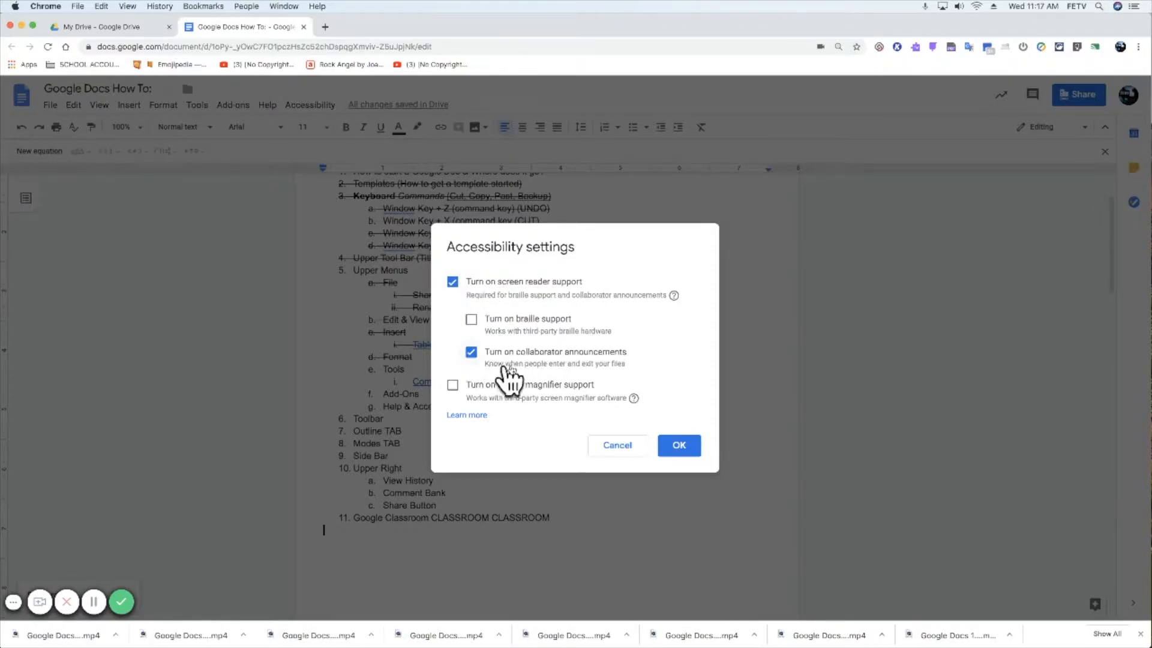
left_click(679, 446)
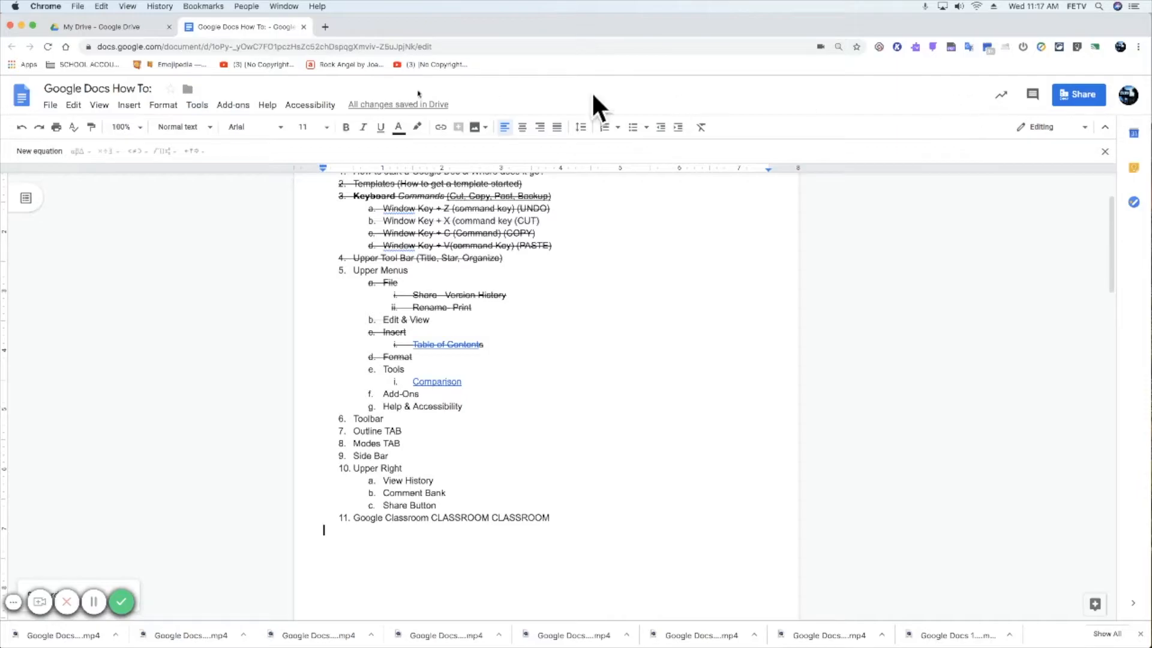
left_click(198, 106)
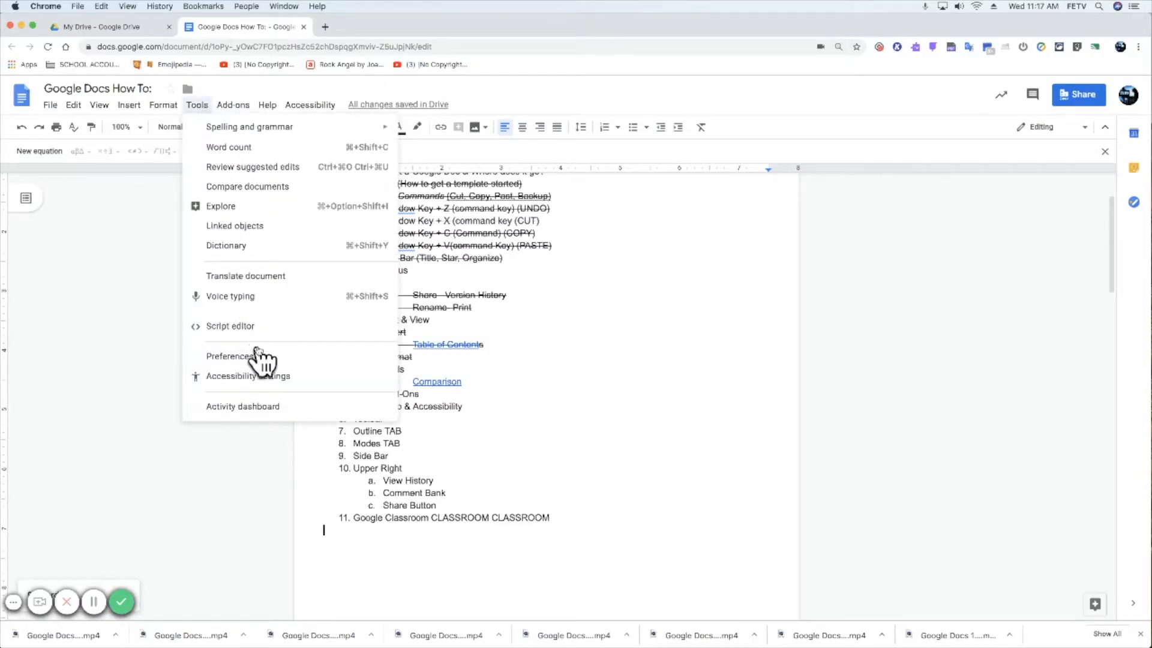
left_click(264, 376)
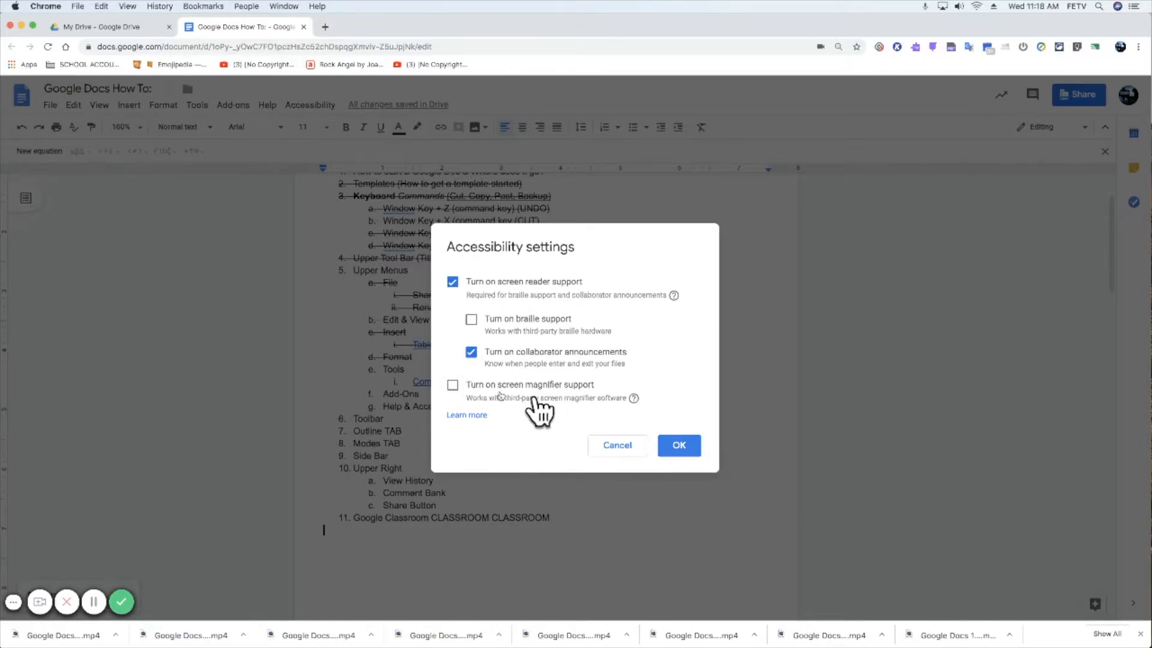
left_click(677, 445)
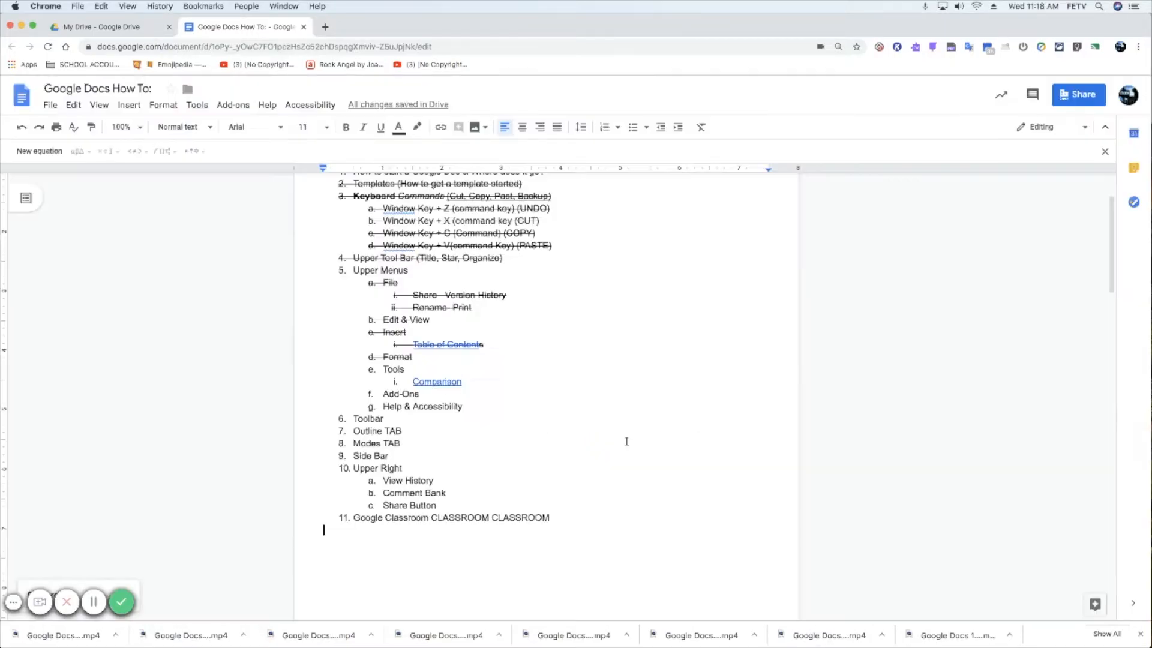
Look through the Activity dashboard's viewers, viewer trend, comment trend, sharing history and privacy settings, and close it
left_click(198, 107)
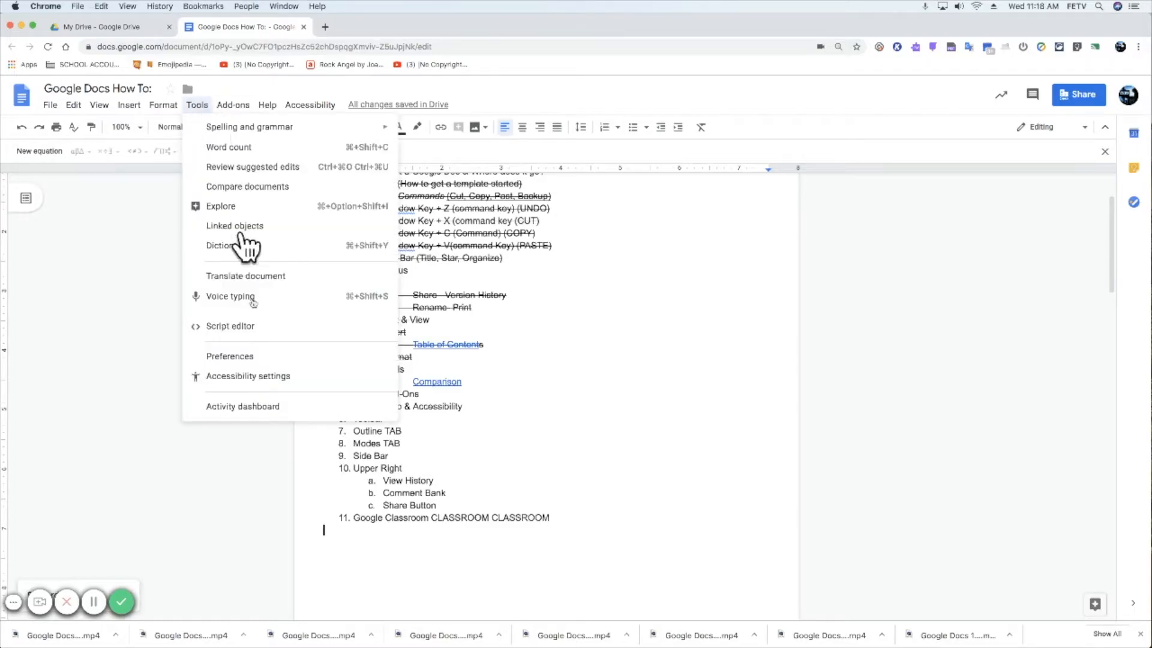
left_click(248, 410)
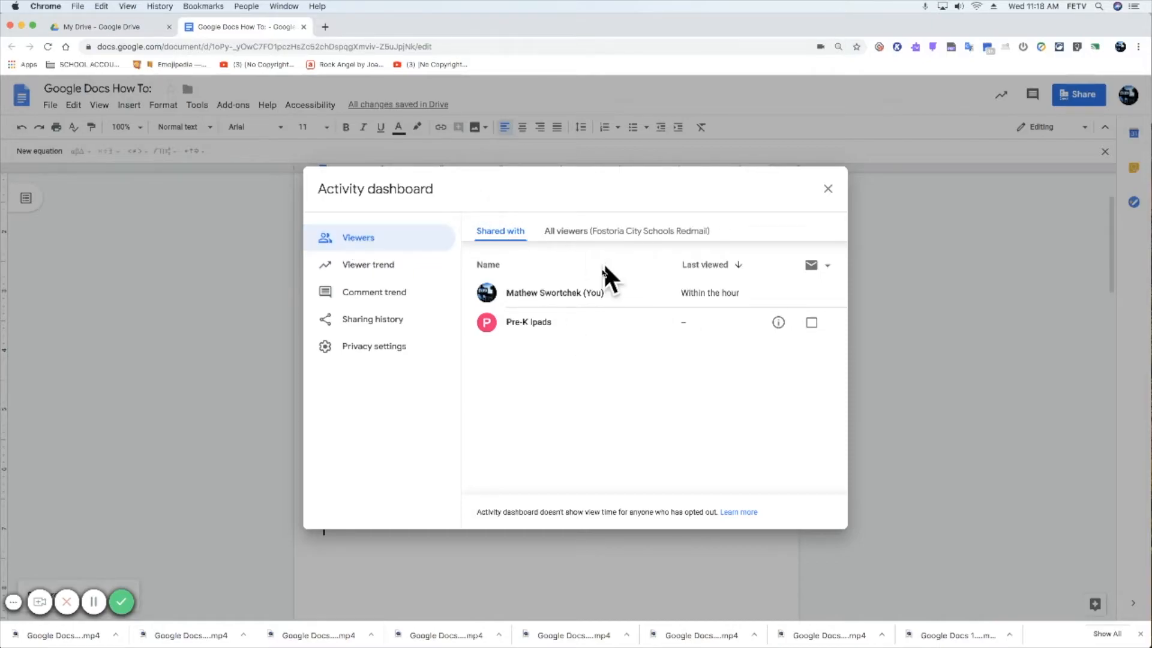
left_click(563, 234)
left_click(509, 235)
left_click(408, 262)
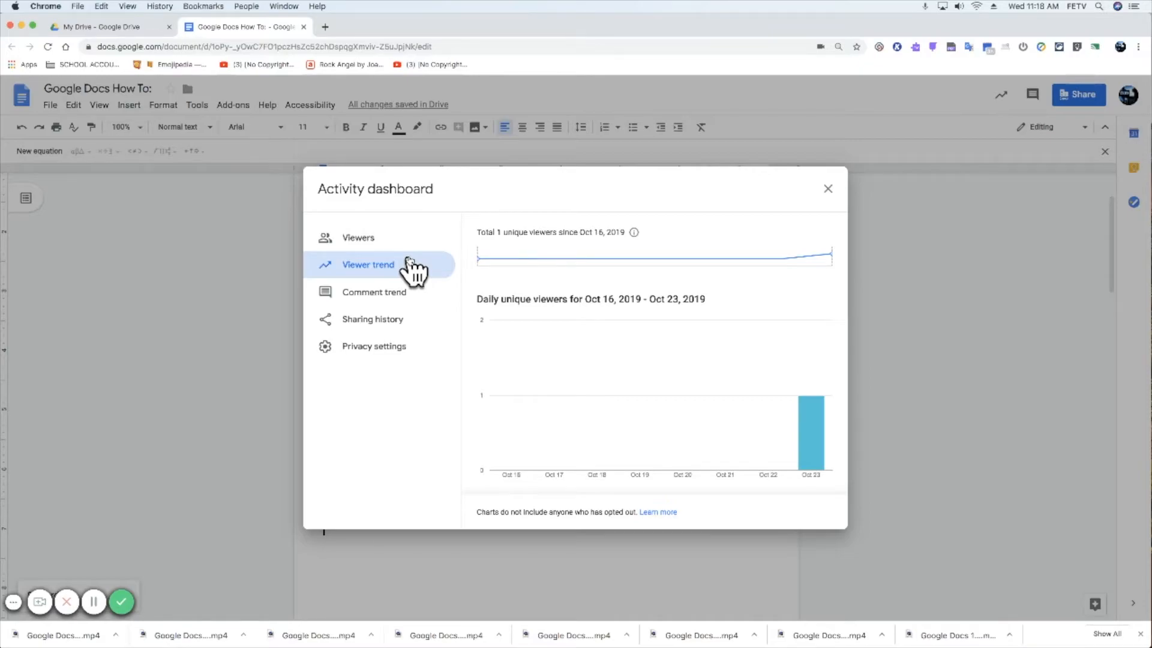
left_click(423, 292)
left_click(422, 322)
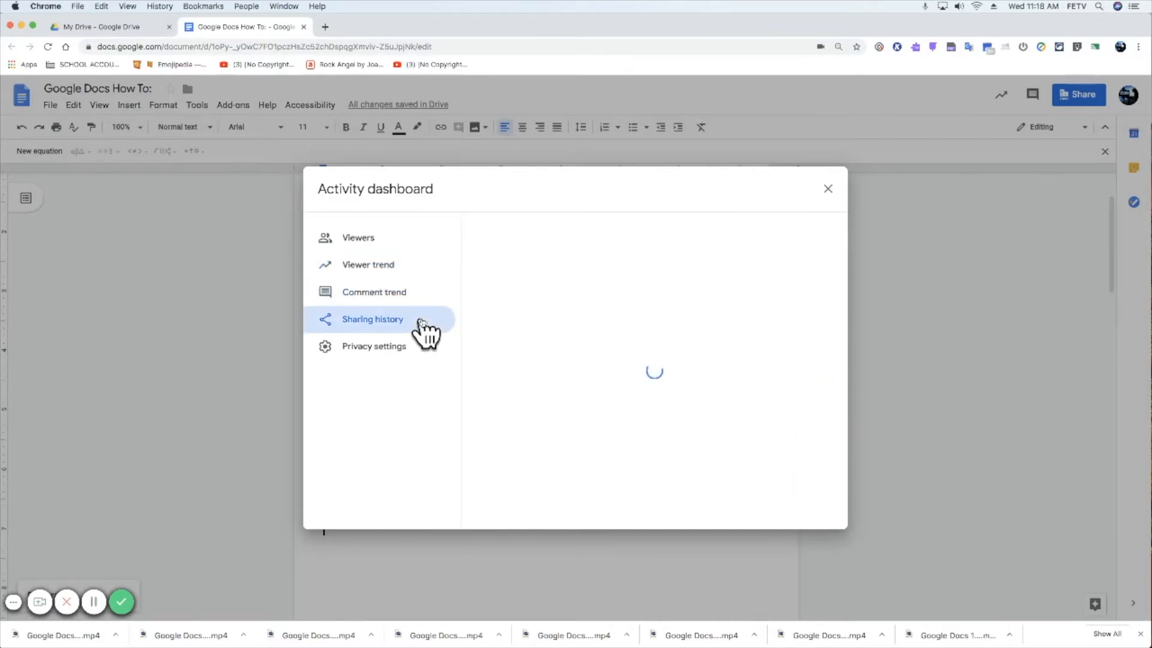
scroll(542, 396, "down", 3)
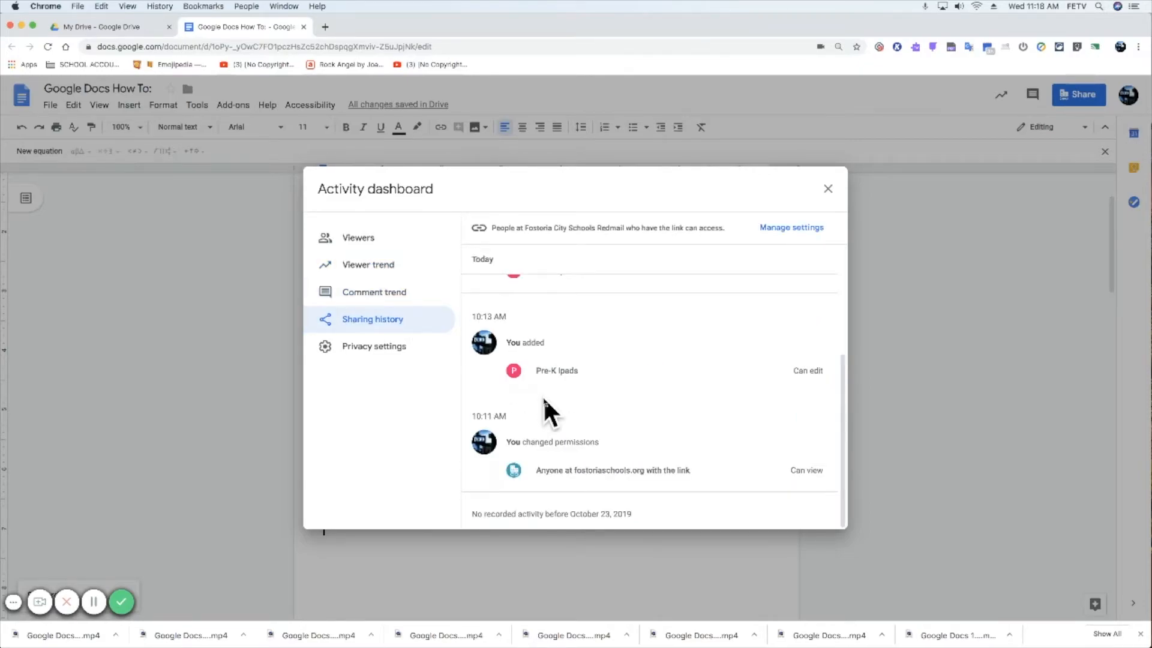
left_click(399, 347)
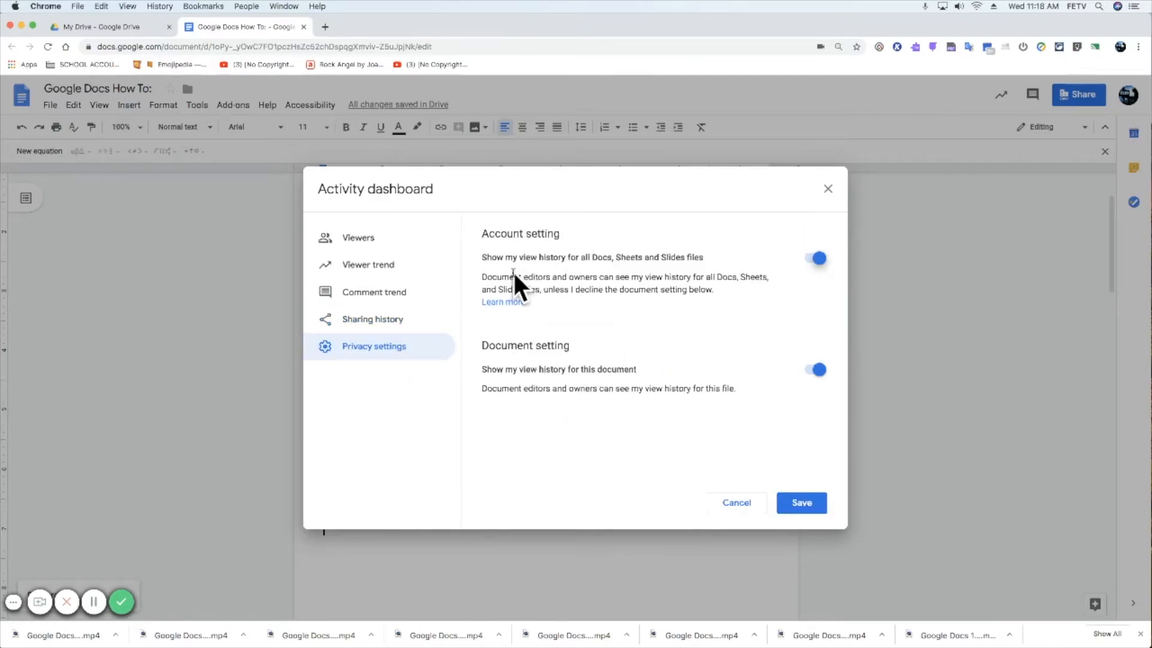
left_click(825, 188)
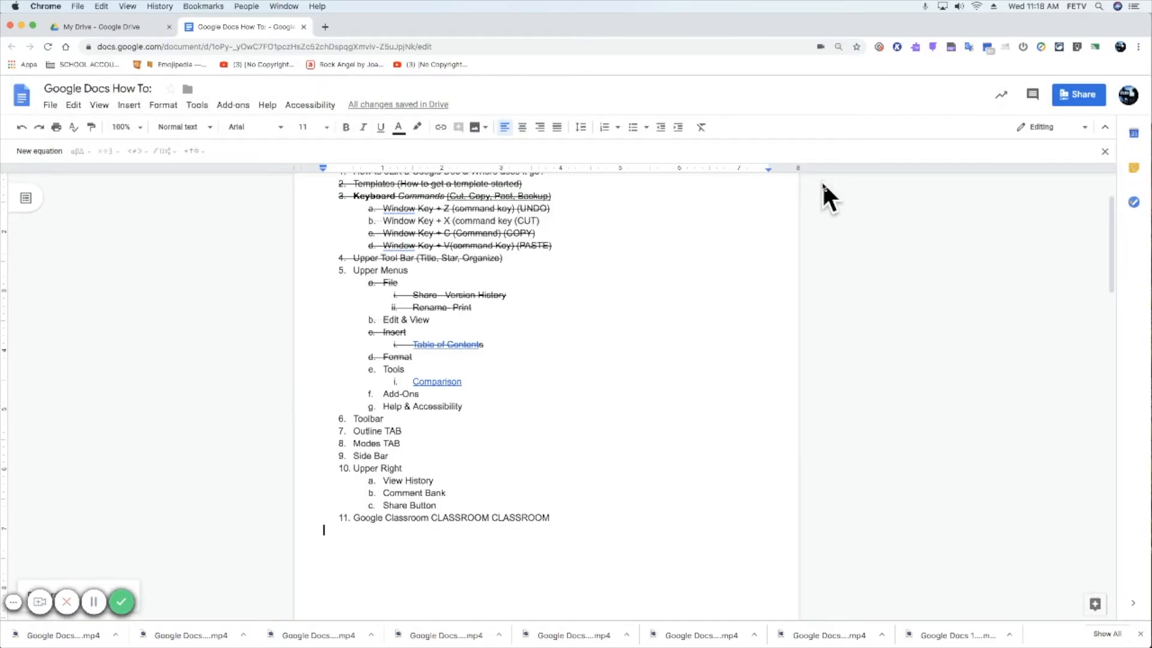
left_click(228, 106)
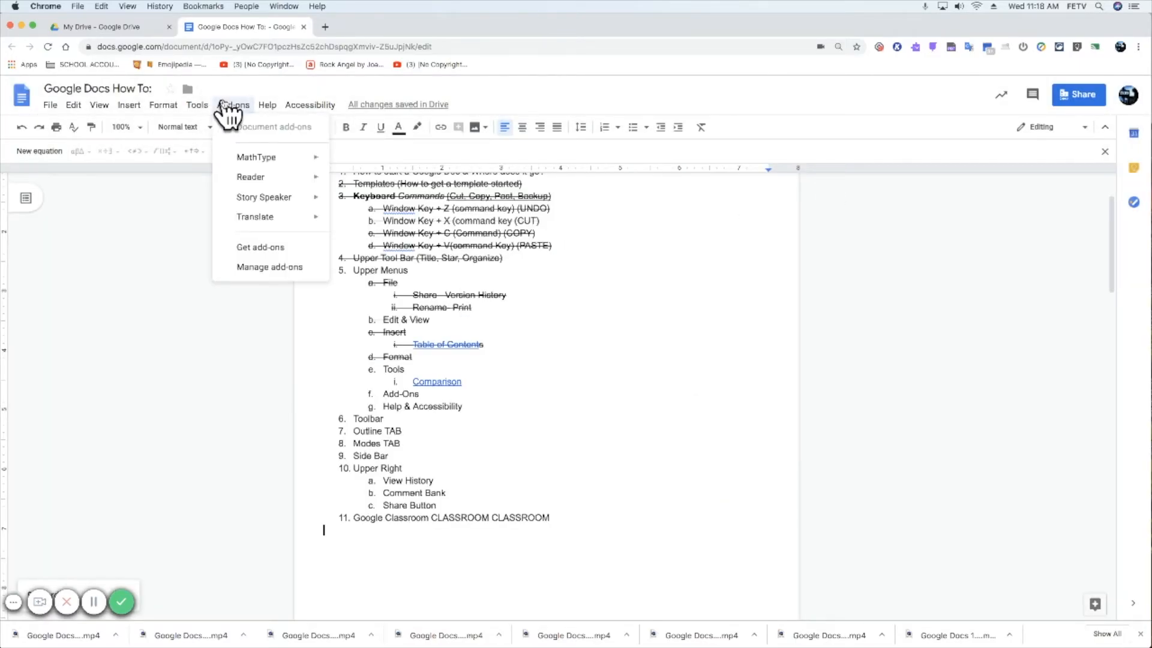
mouse_move(197, 106)
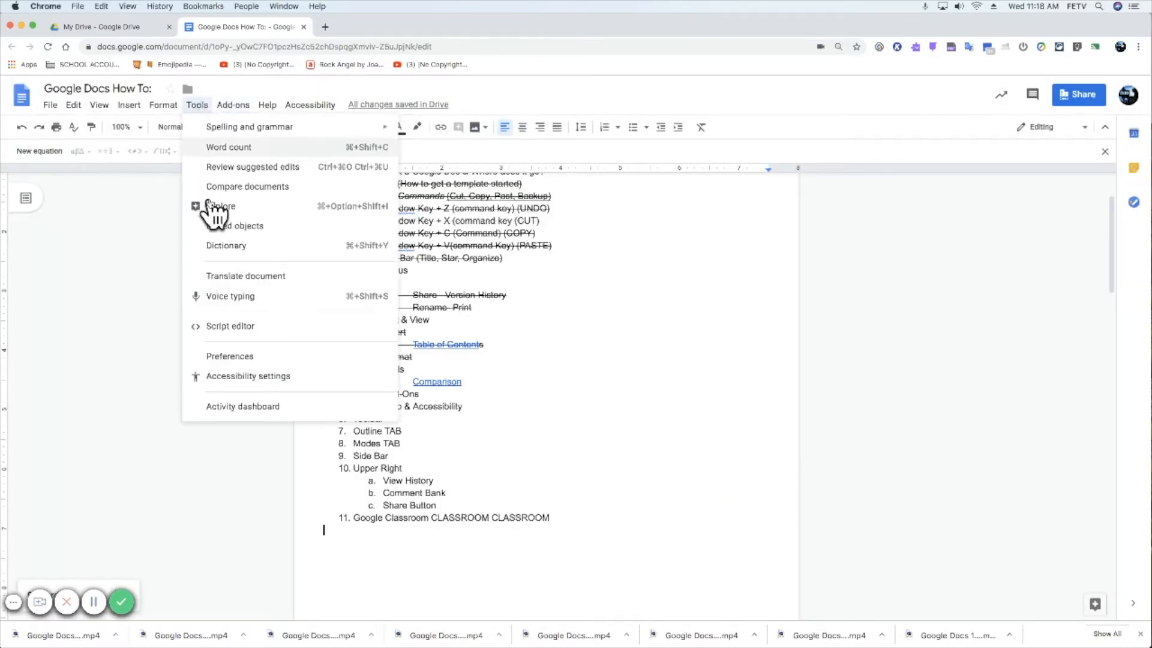